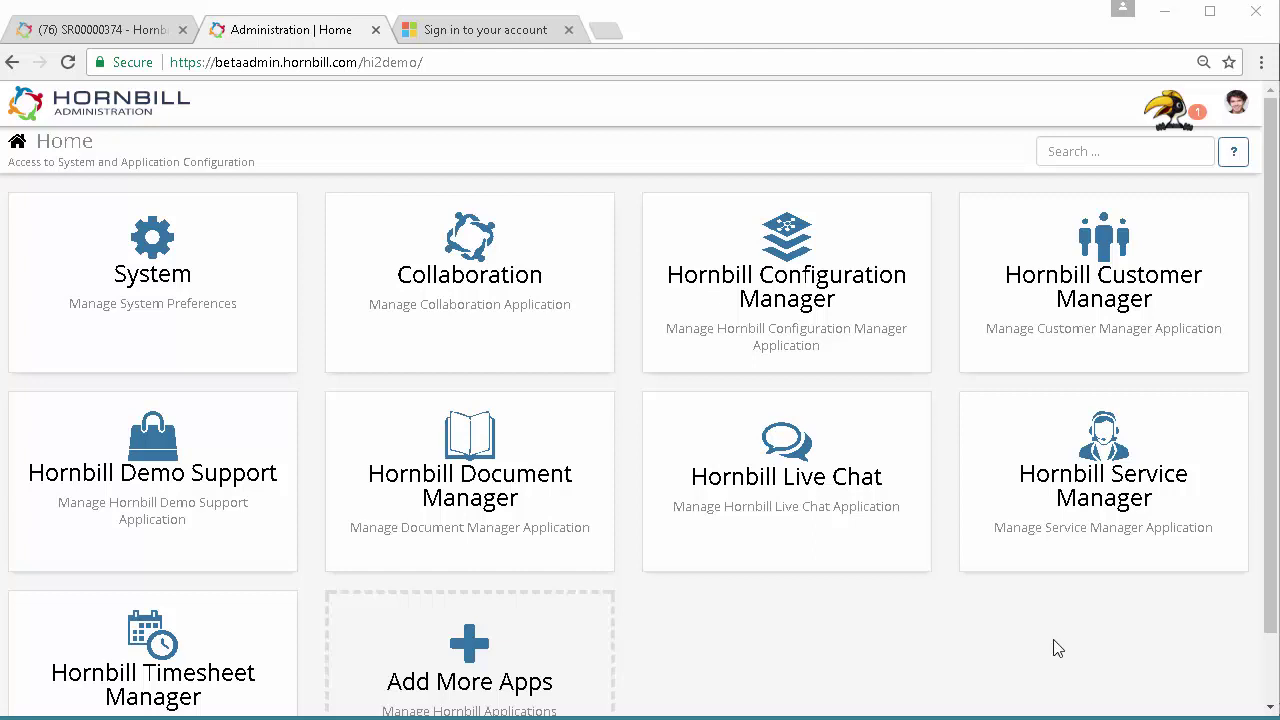
- Start a new KeySafe key of type TwilioSMS Authentication
click(160, 256)
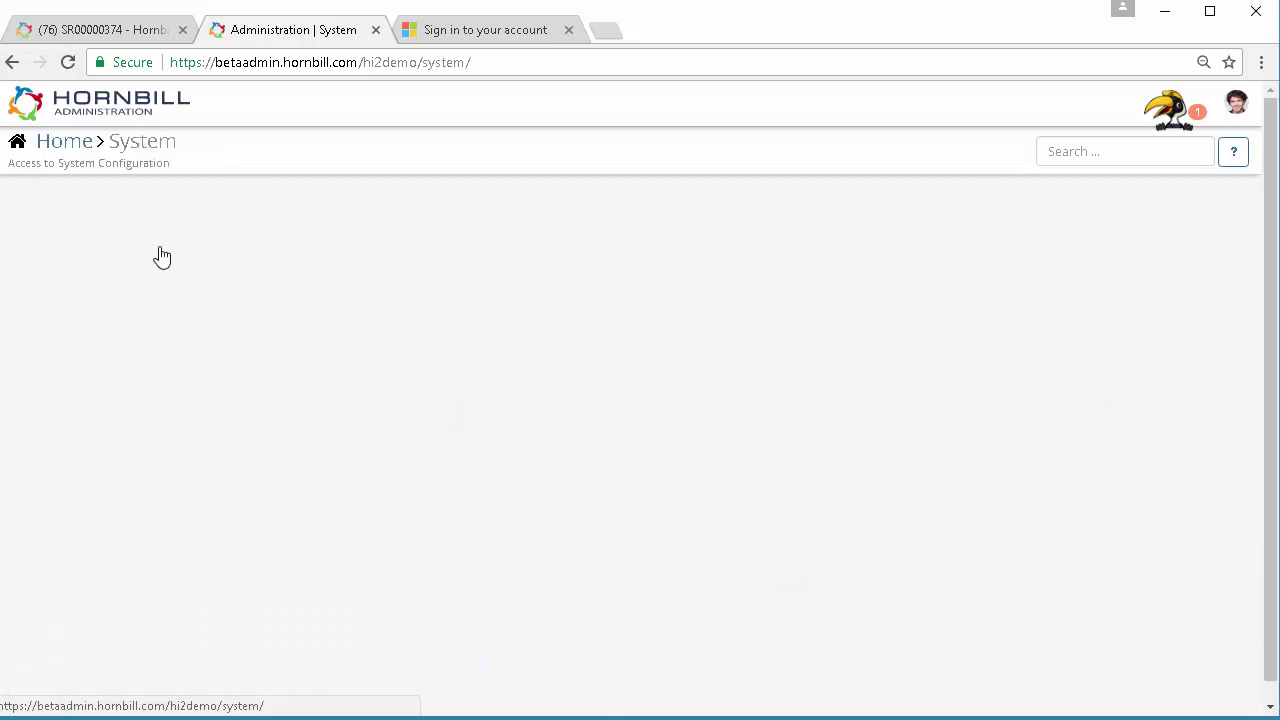
click(442, 252)
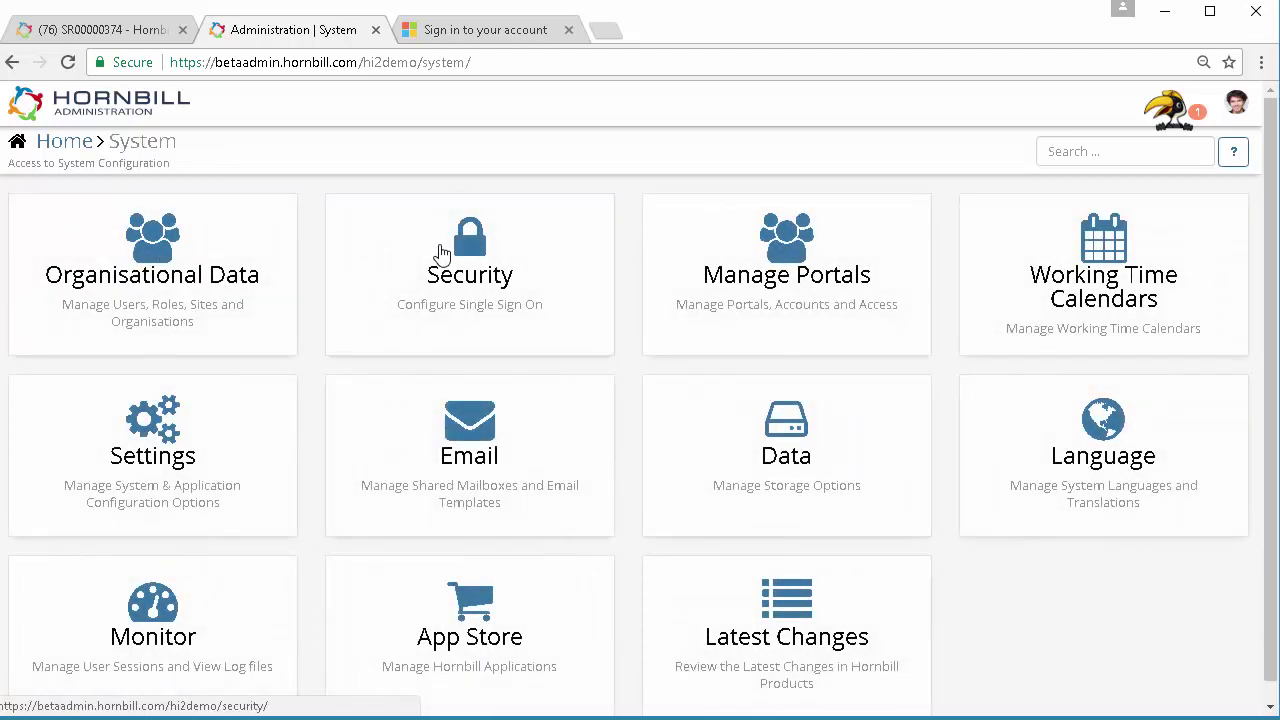
click(461, 261)
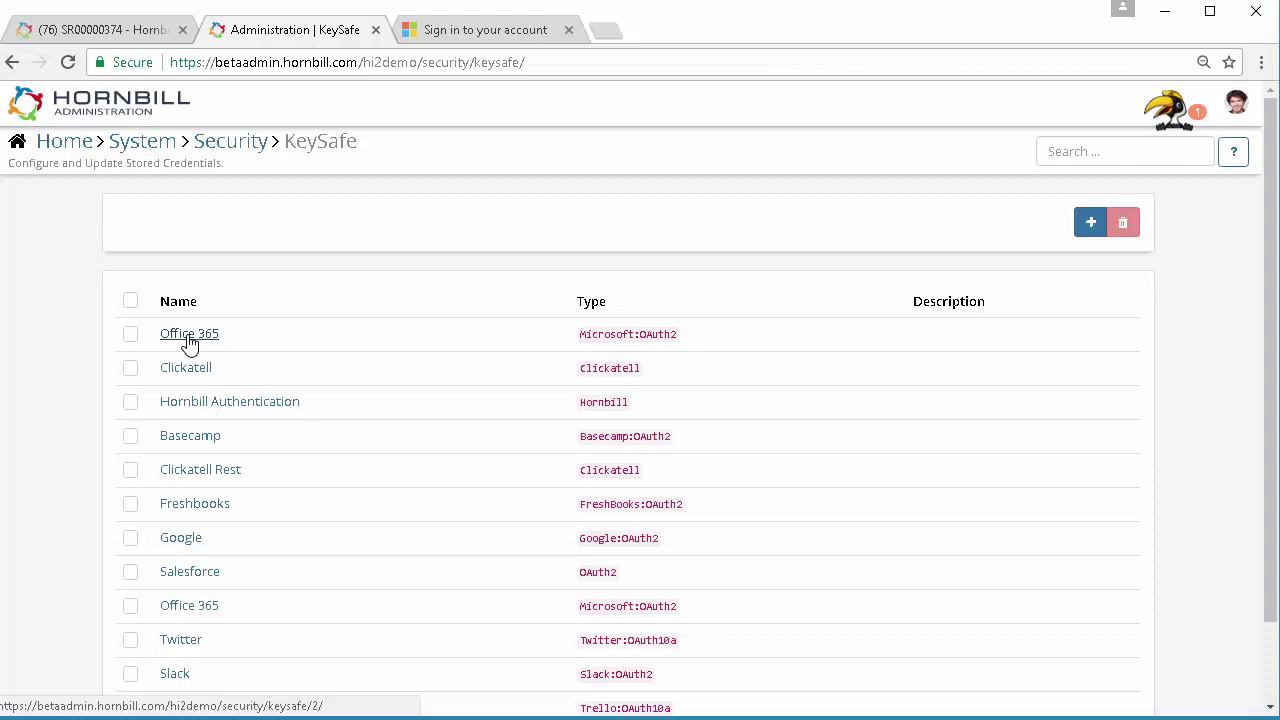
click(1090, 222)
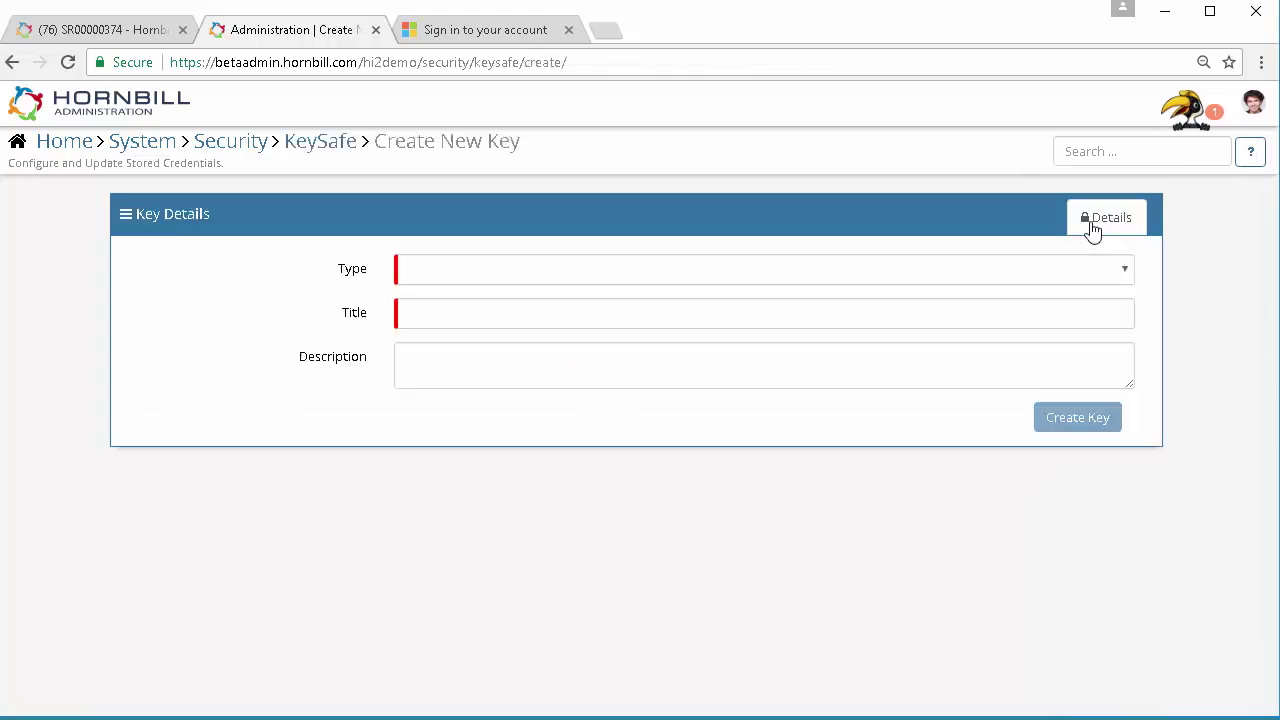
click(428, 270)
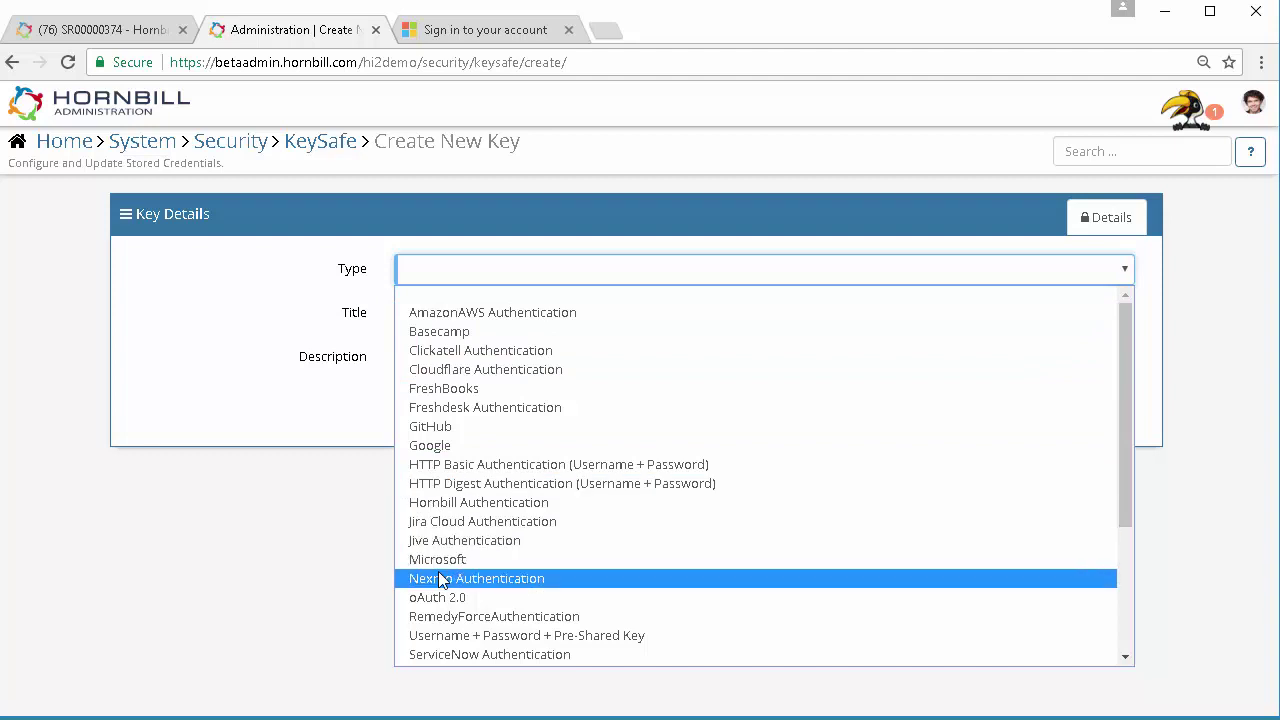
scroll(447, 580, down, 3)
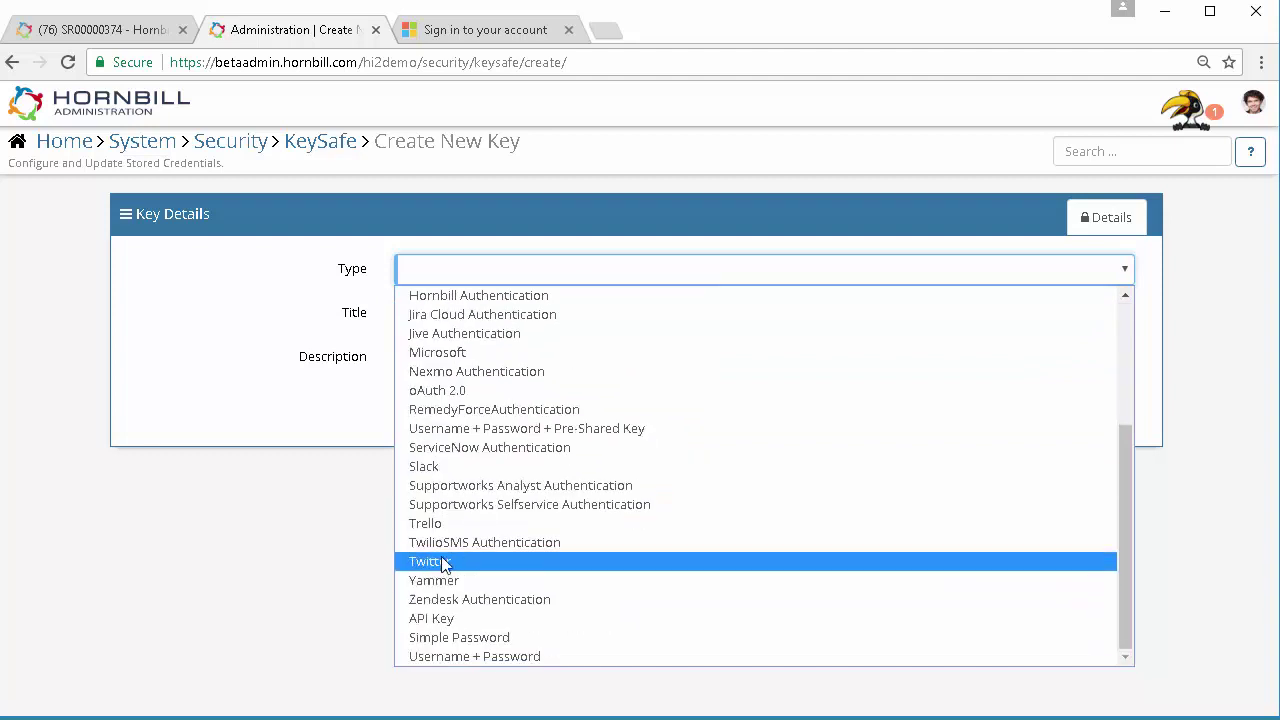
click(450, 541)
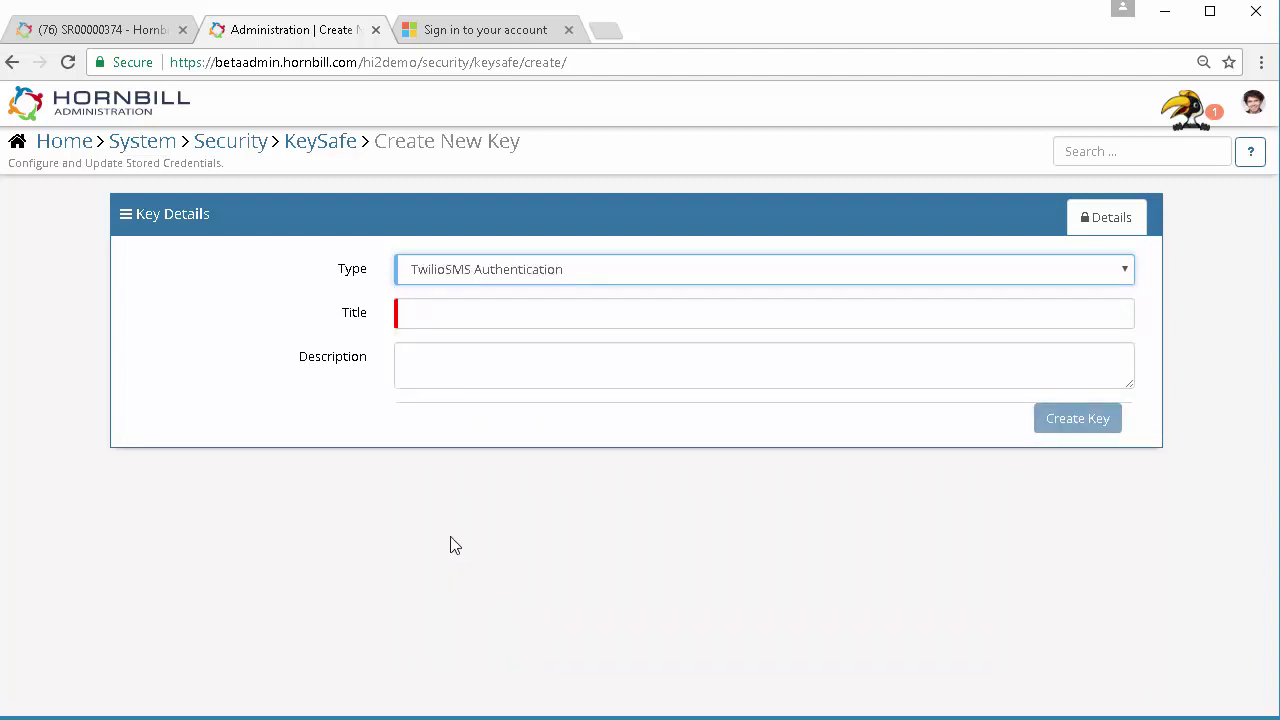
- Title the key TwilioSMSUK, fill in the Twilio API account and auth token, and create it
click(431, 313)
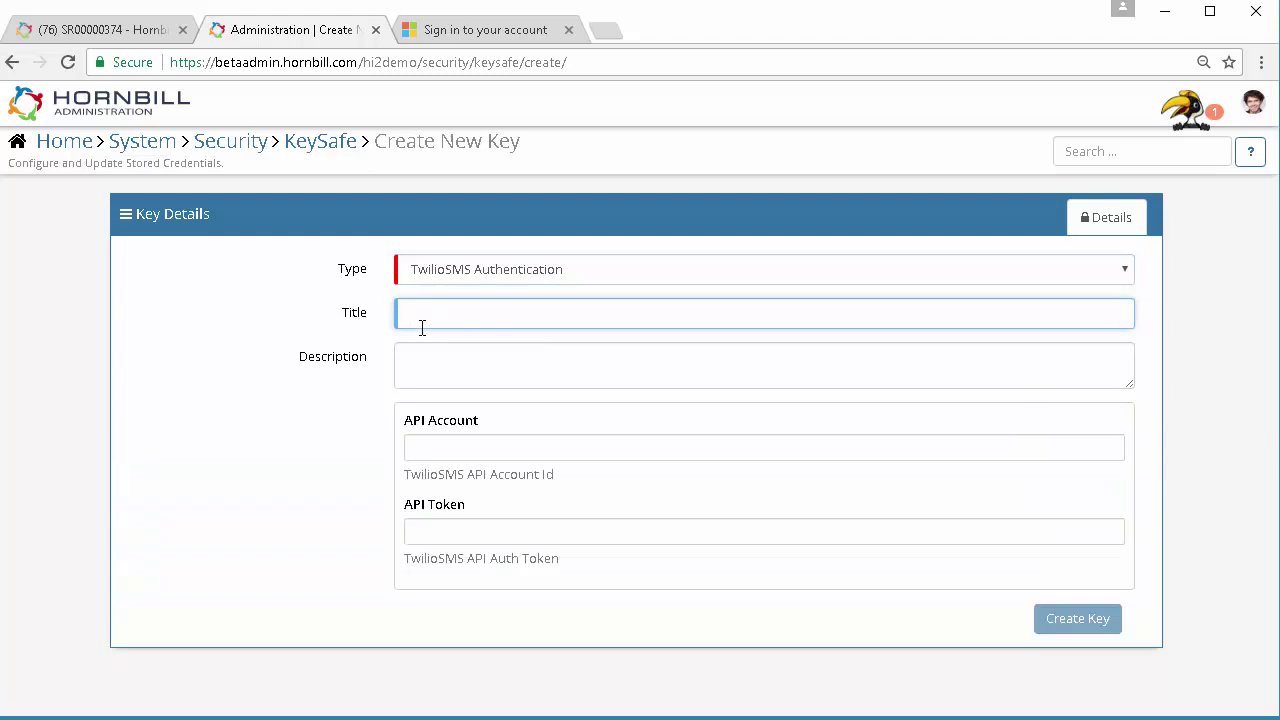
text(TwilioSMSUK)
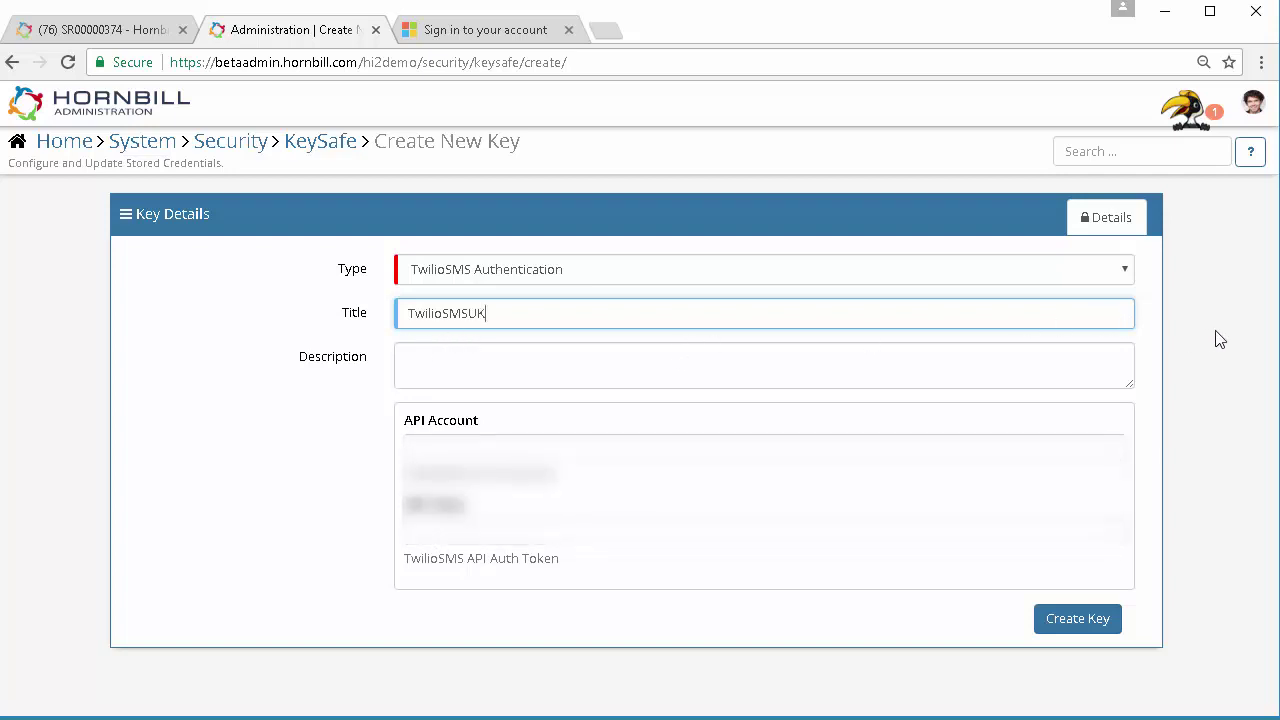
click(418, 562)
key(ctrl+v)
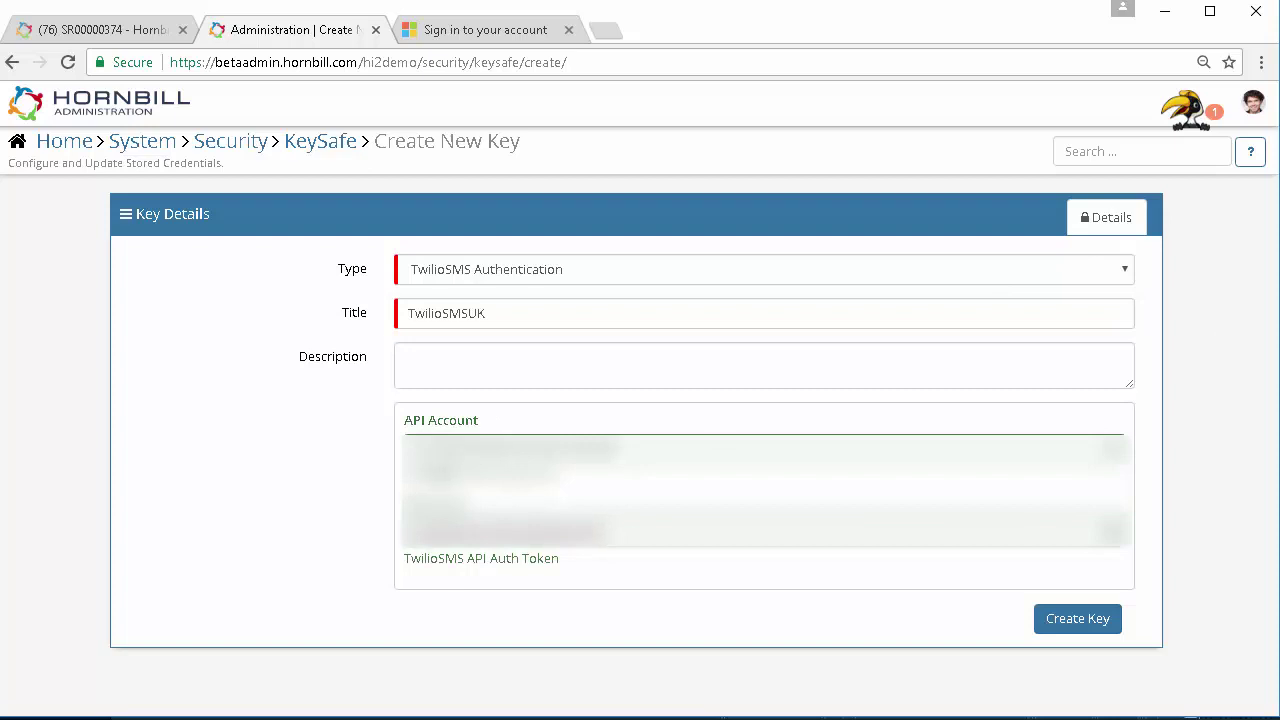
click(1100, 620)
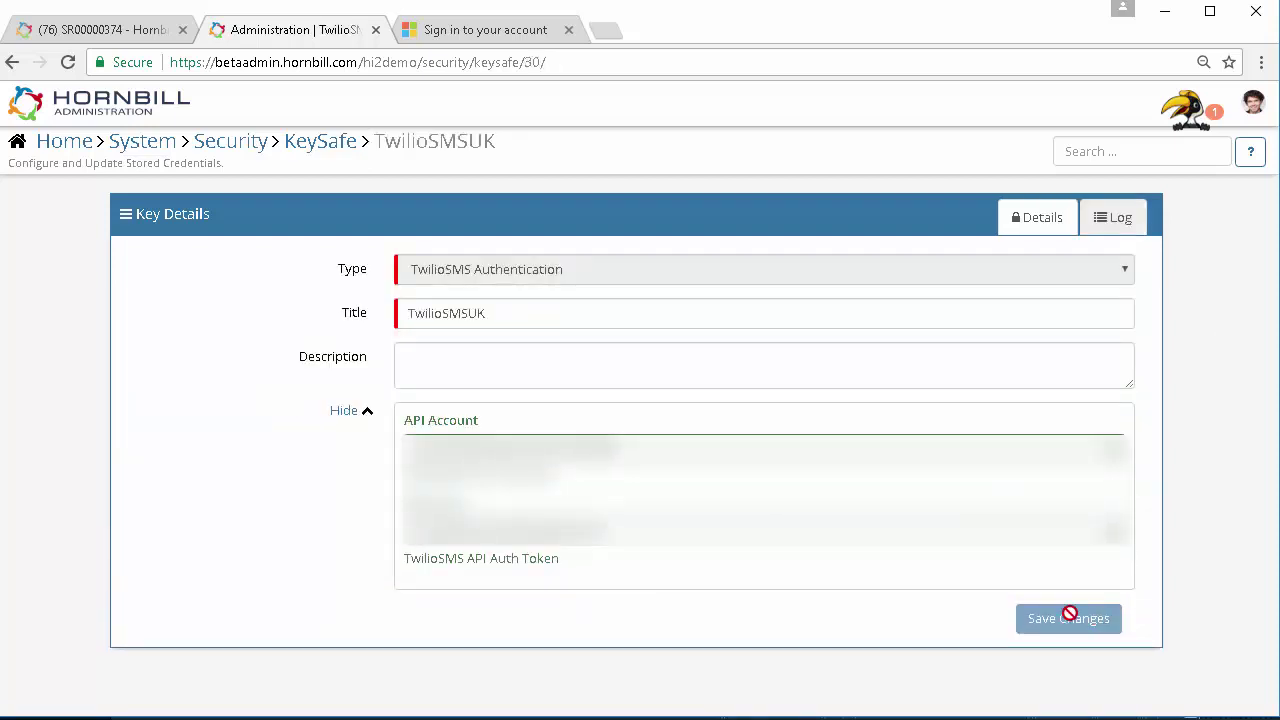
- Open the ibridge Password reset workflow from Service Manager's business processes
click(64, 150)
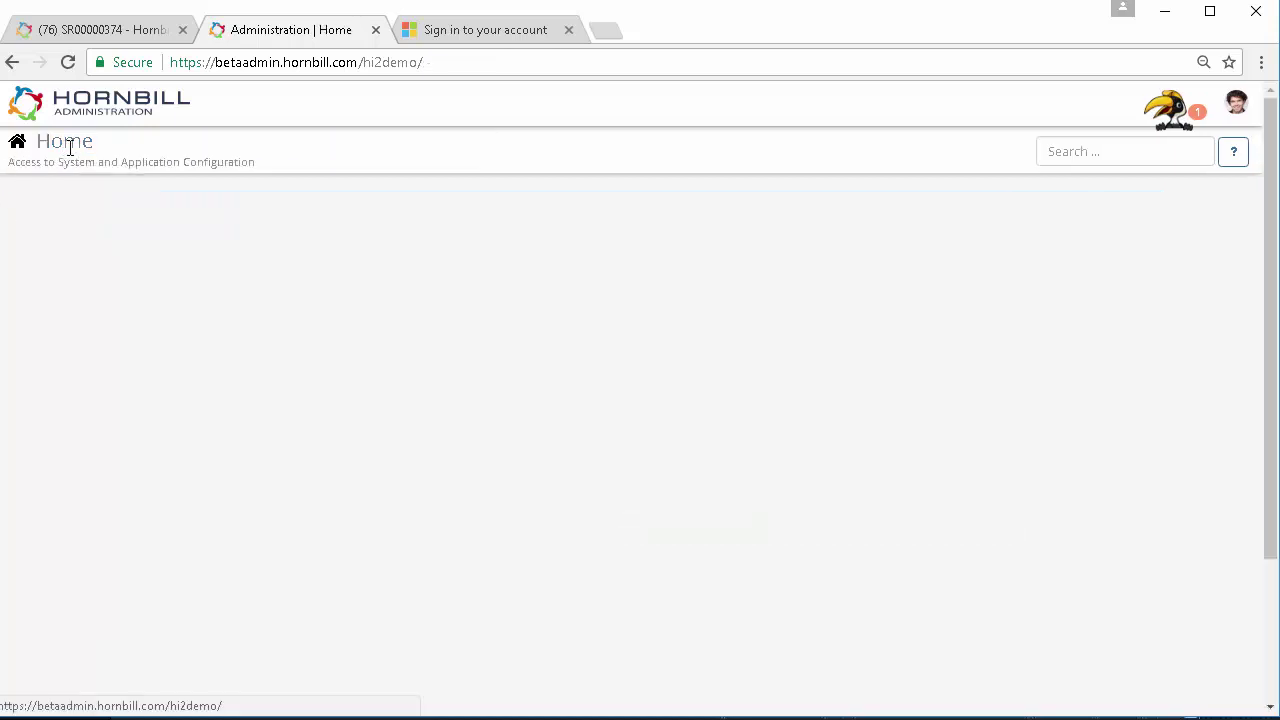
click(1049, 458)
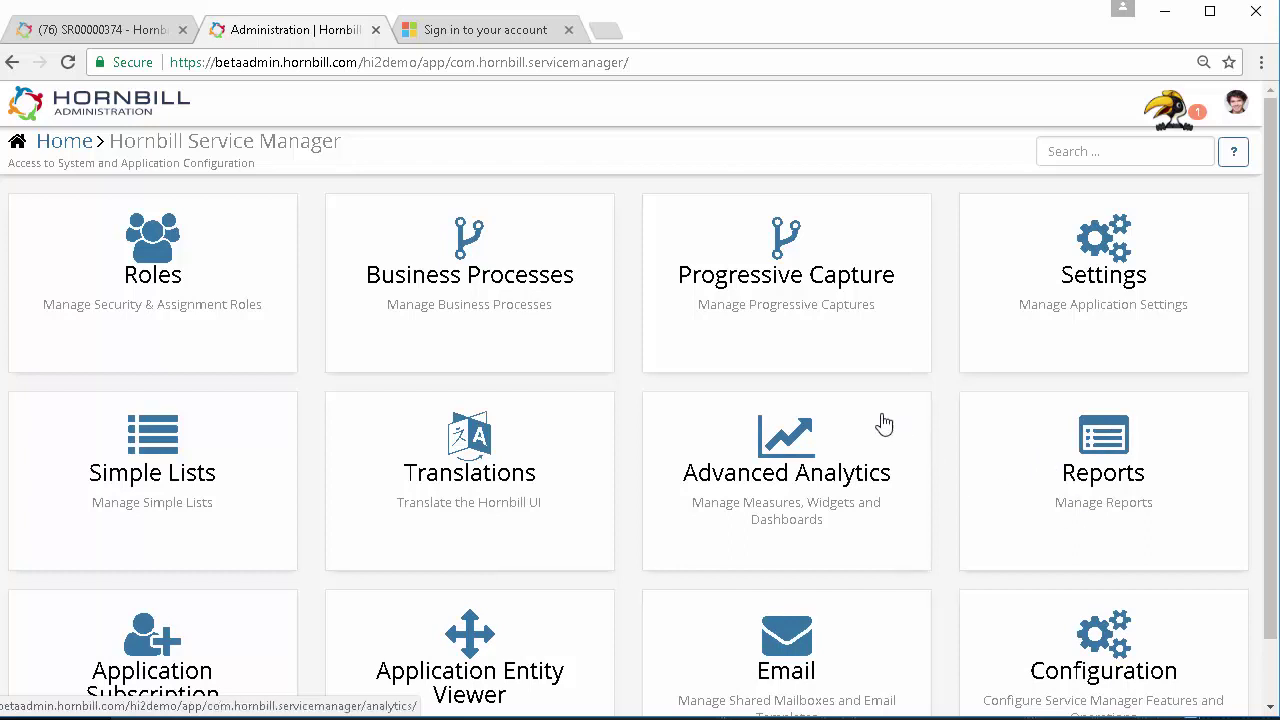
click(486, 297)
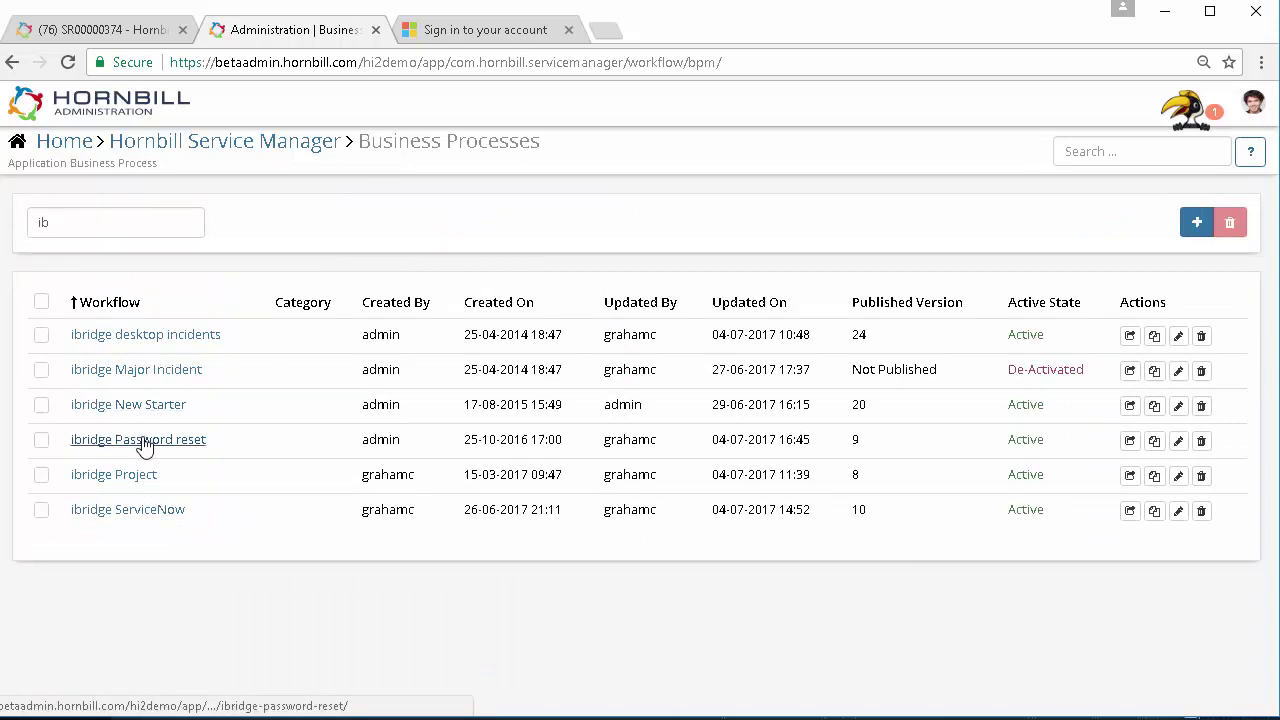
click(144, 442)
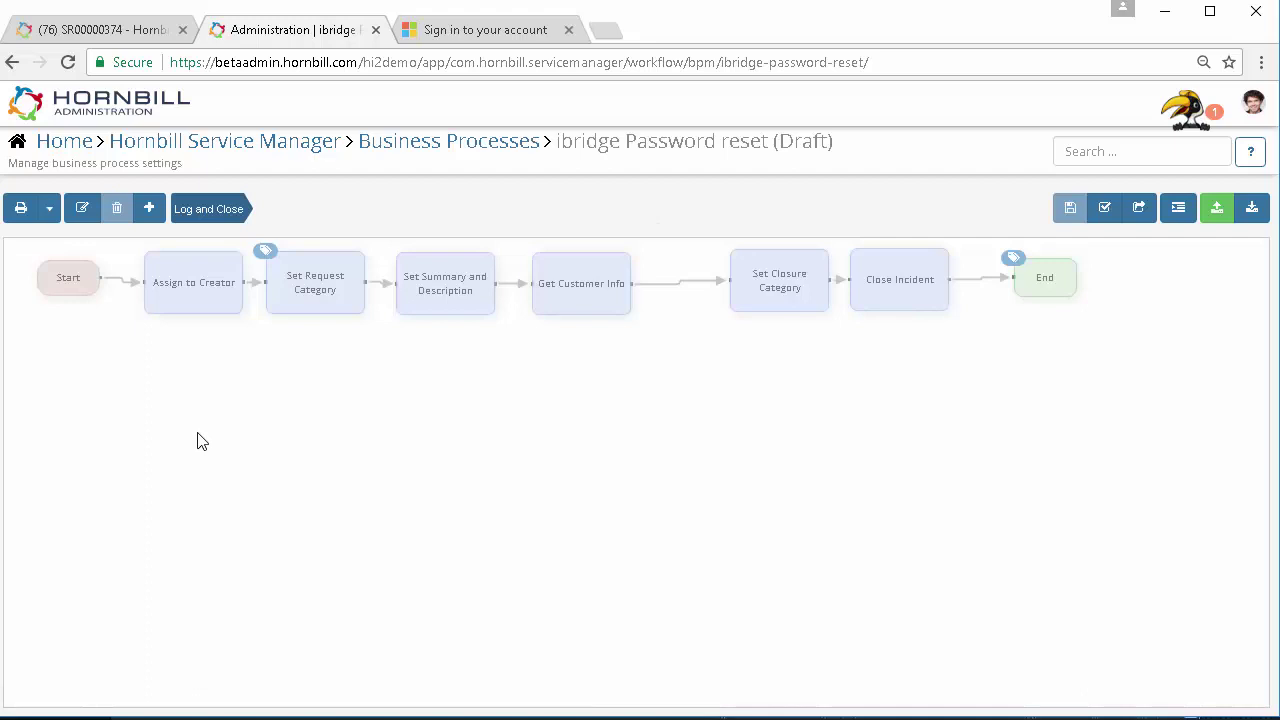
- Delete the link from Get Customer Info to Set Closure Category and connect a new Integration Call node
right_click(683, 290)
click(689, 303)
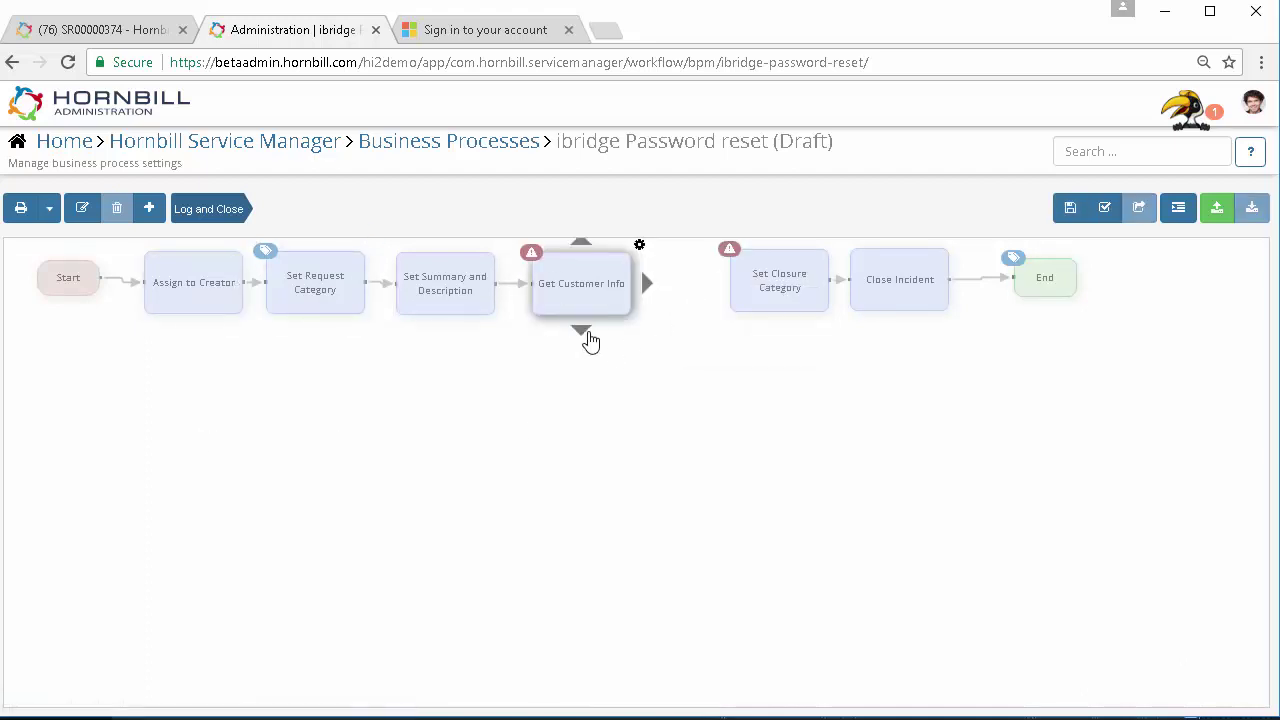
drag(586, 340, 403, 410)
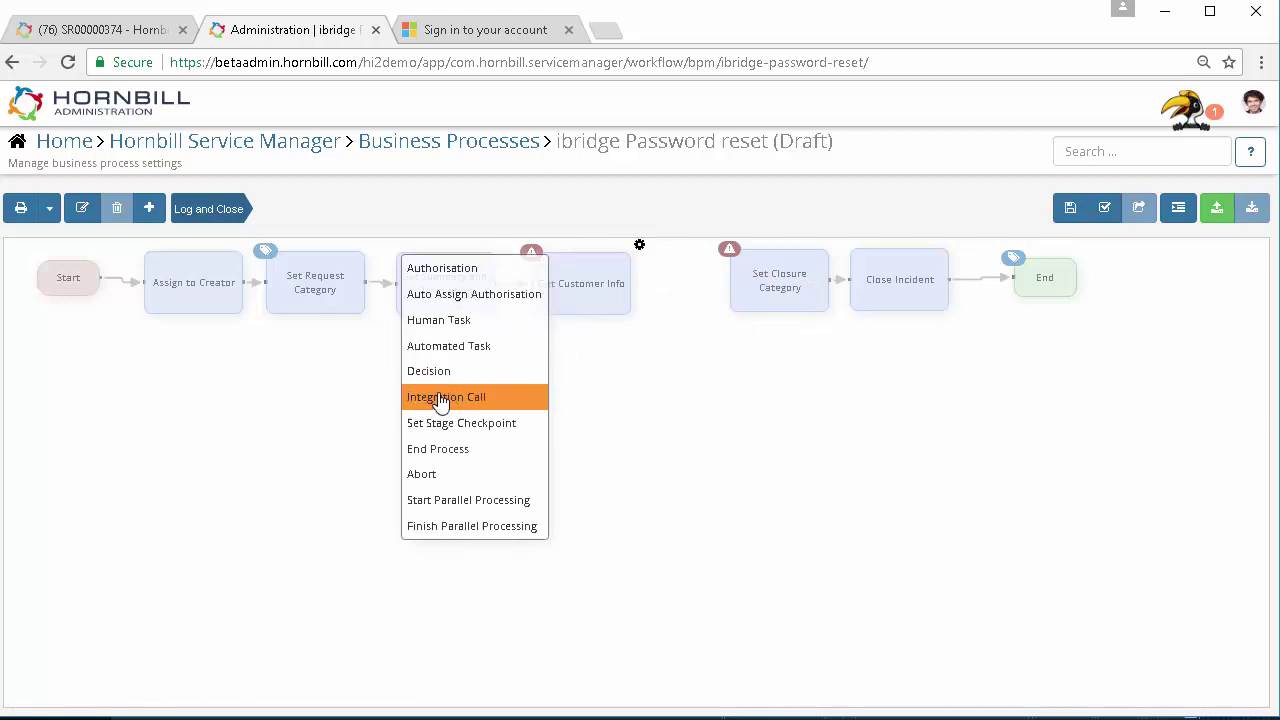
click(440, 398)
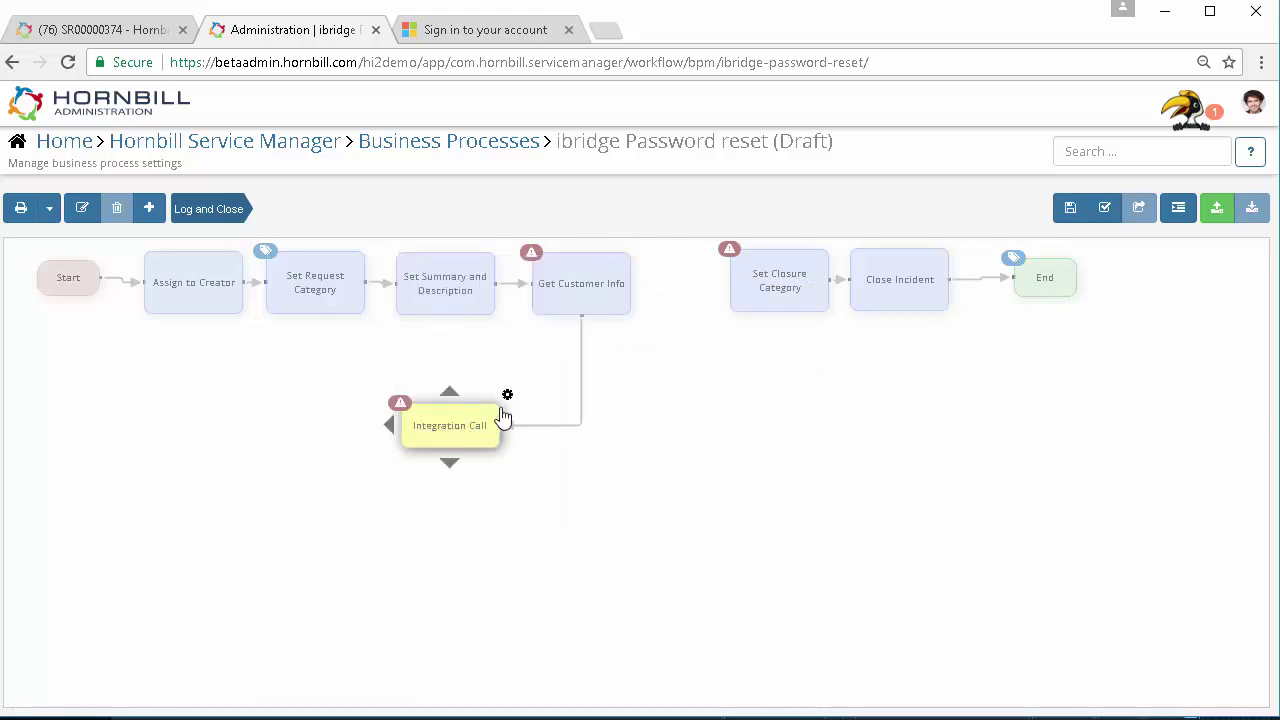
- Set the node's method to Utilities/Password Generator with mixed-case alphanumeric complexity and length 15
click(508, 396)
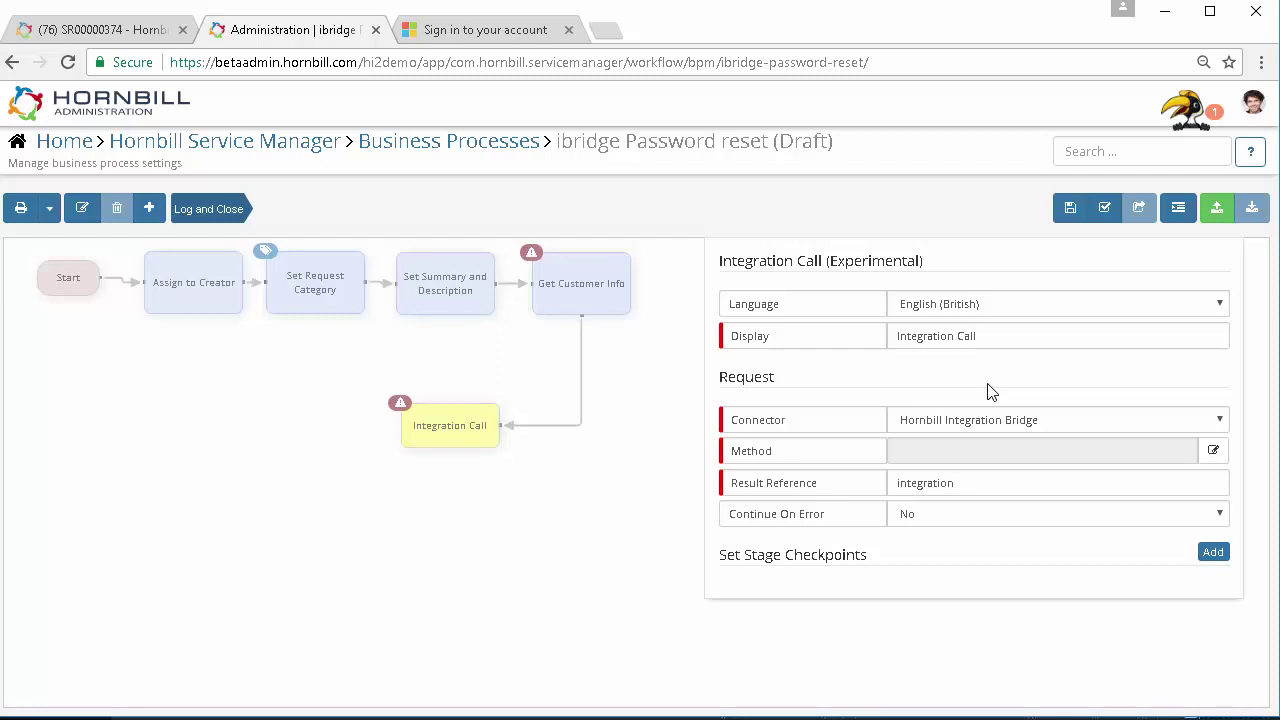
click(1213, 449)
scroll(432, 415, down, 1)
scroll(432, 415, down, 2)
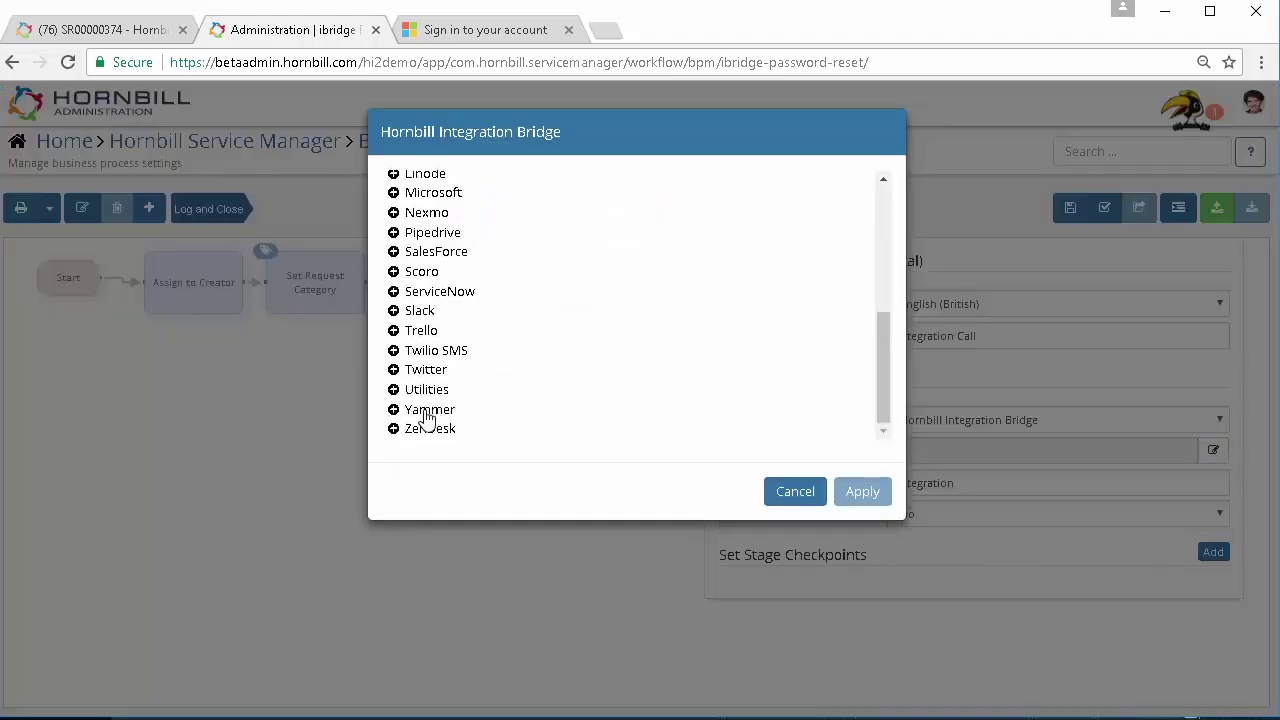
click(393, 389)
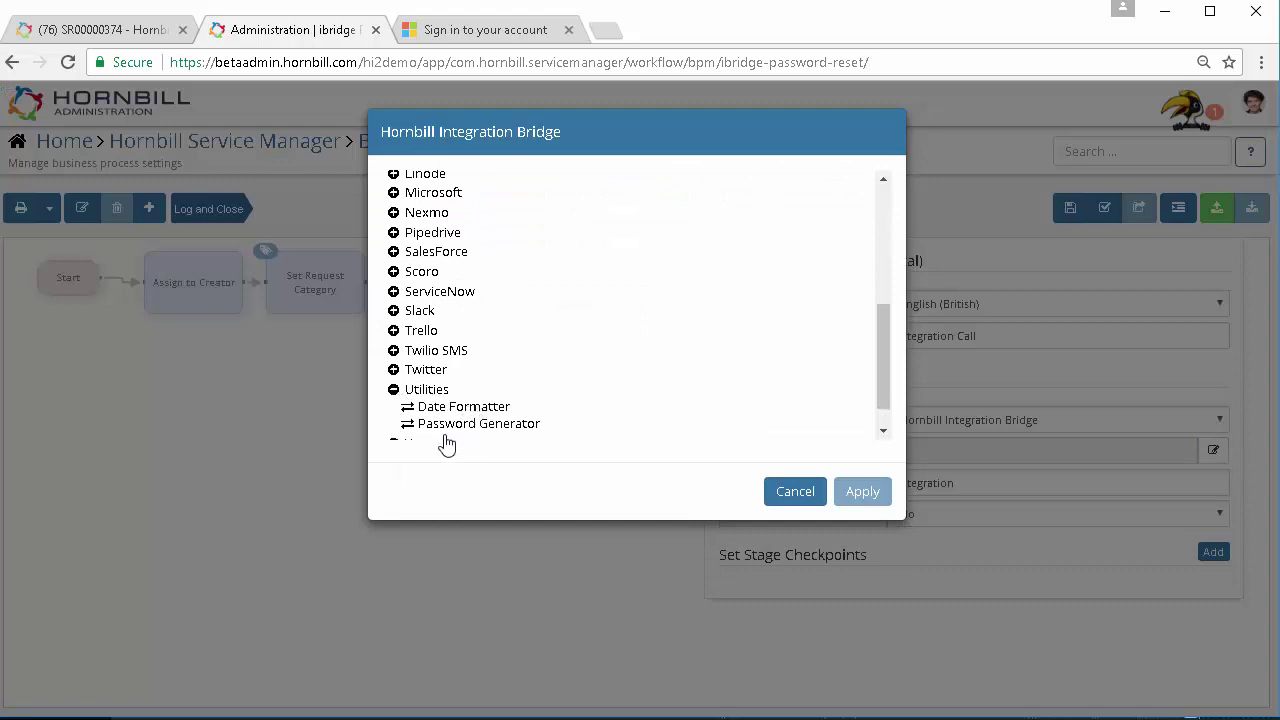
click(446, 430)
click(862, 492)
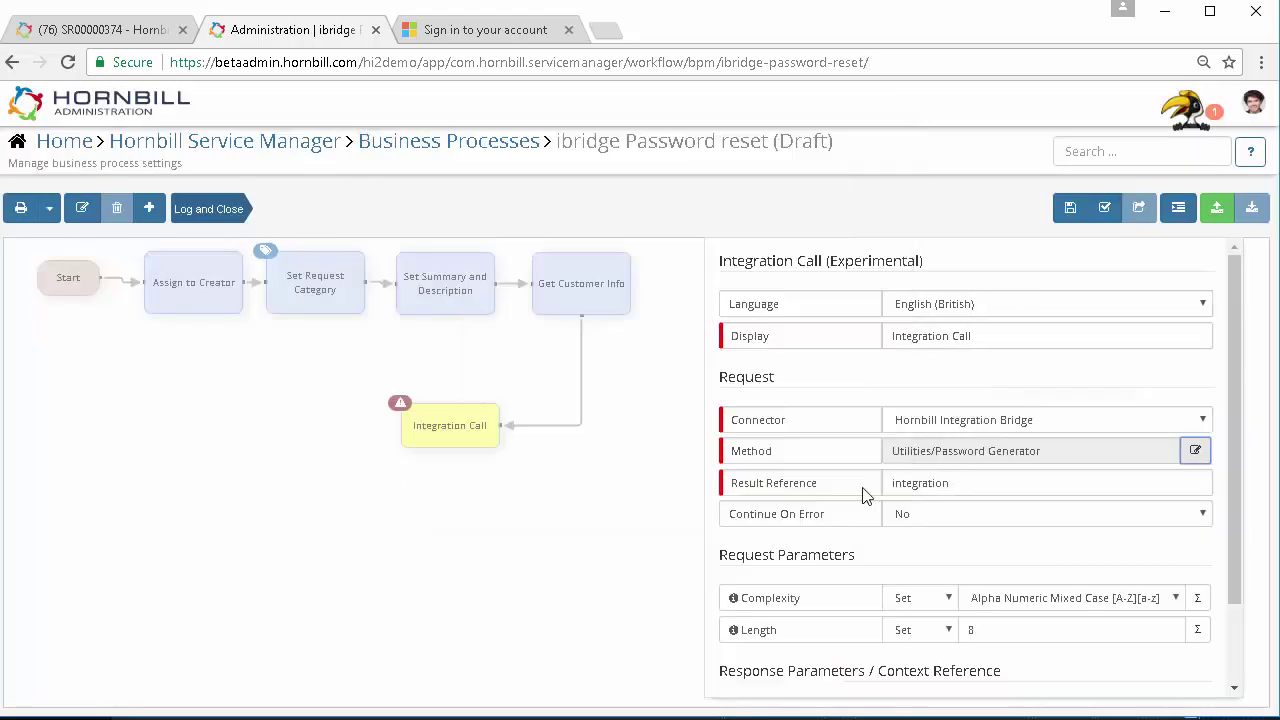
scroll(978, 528, down, 1)
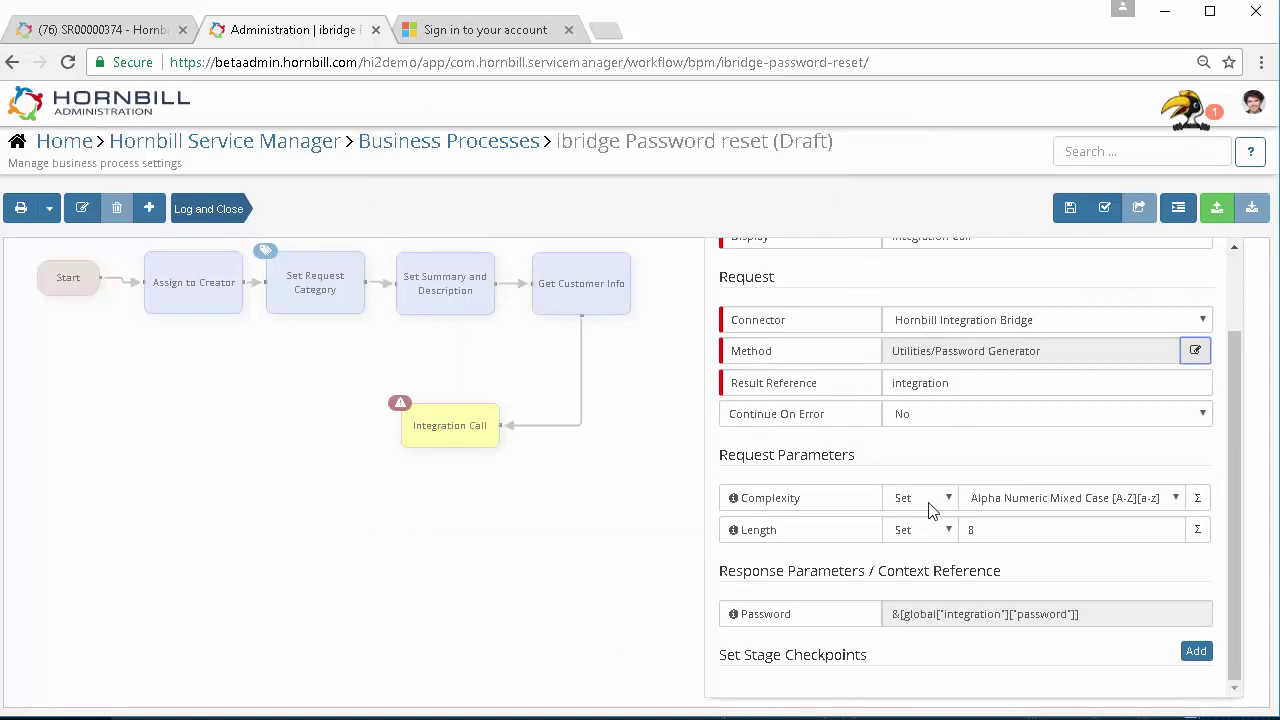
click(1177, 499)
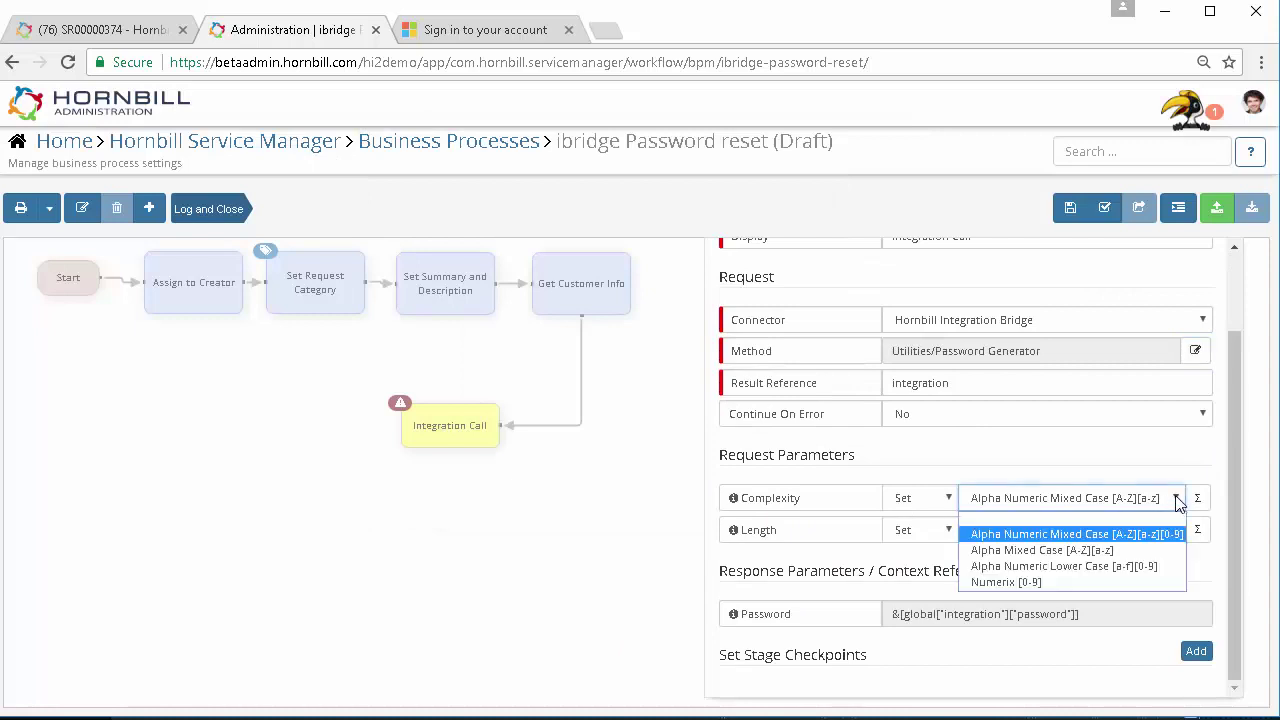
click(1007, 538)
click(990, 531)
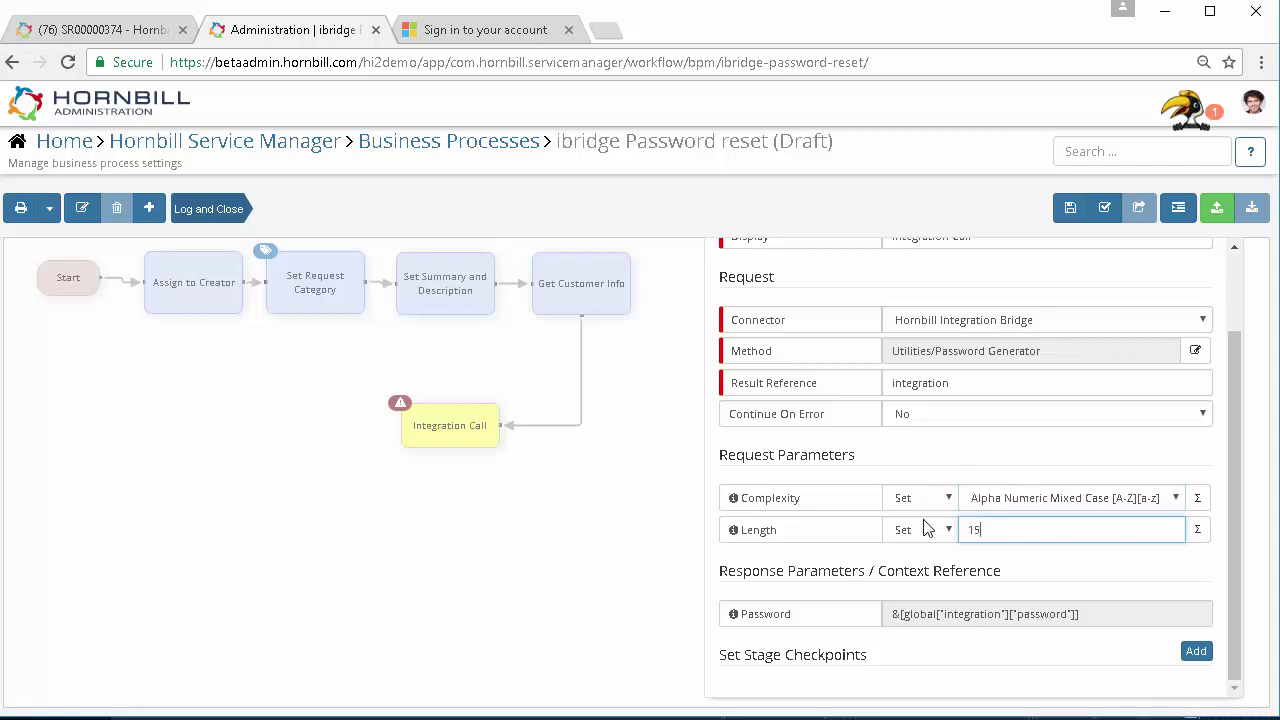
- Set the result reference to integrationgenerate and rename the node Integration Generate
click(558, 547)
mouse_move(457, 430)
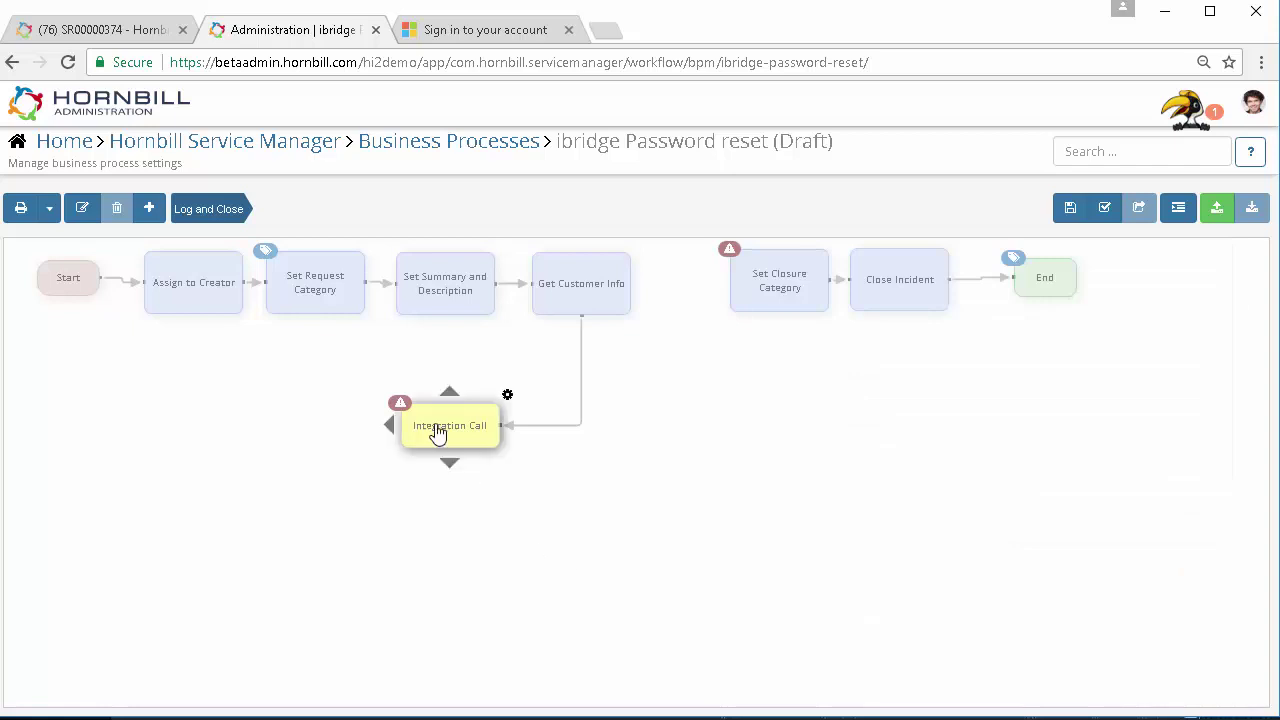
drag(391, 427, 372, 431)
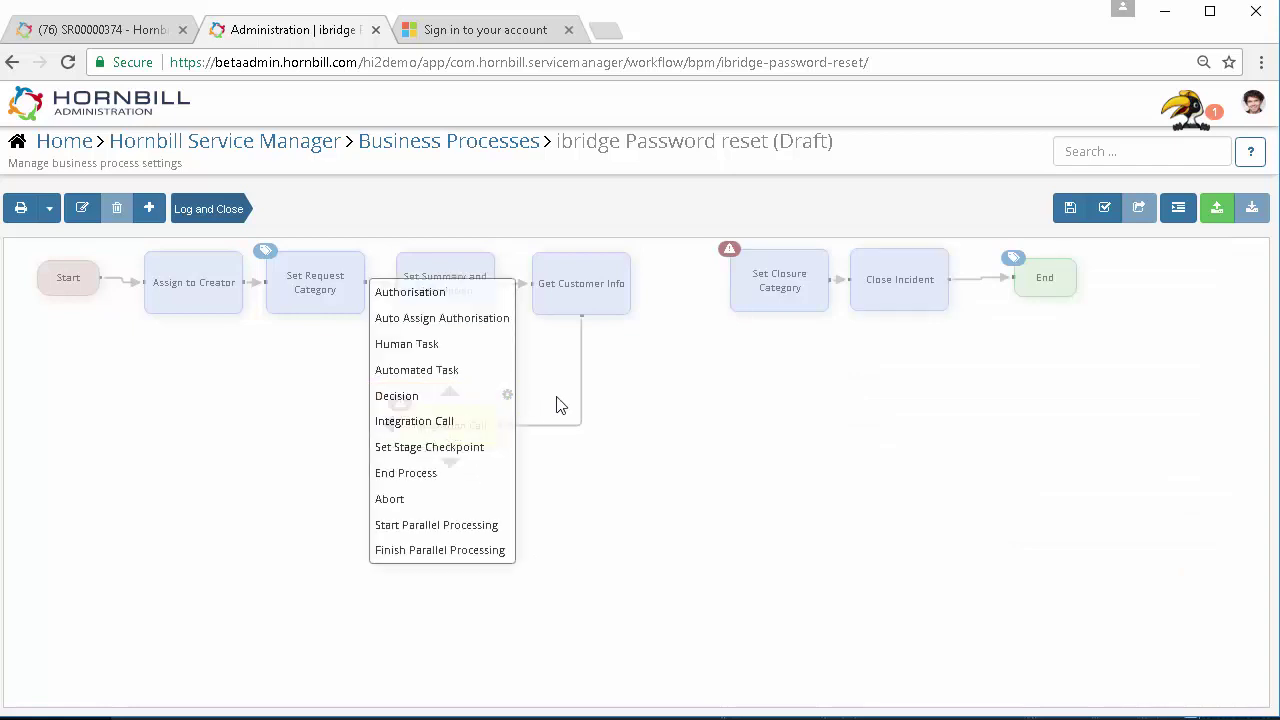
click(530, 402)
click(508, 396)
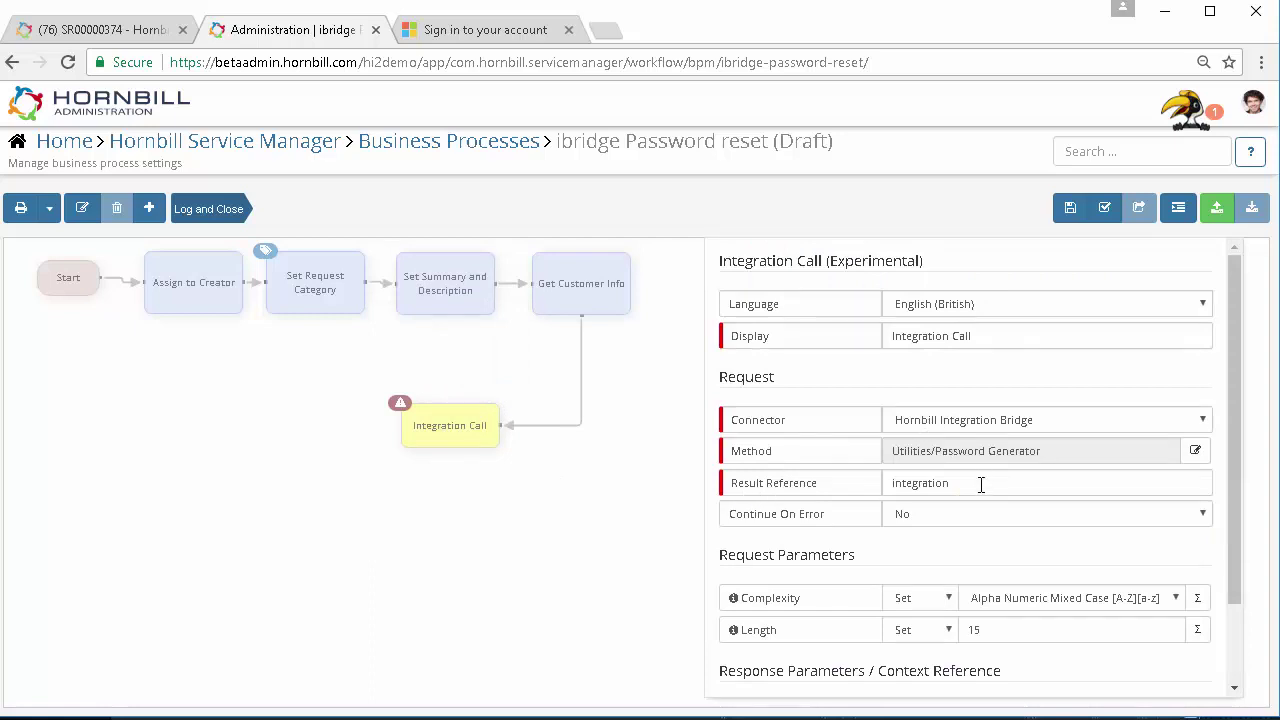
click(981, 485)
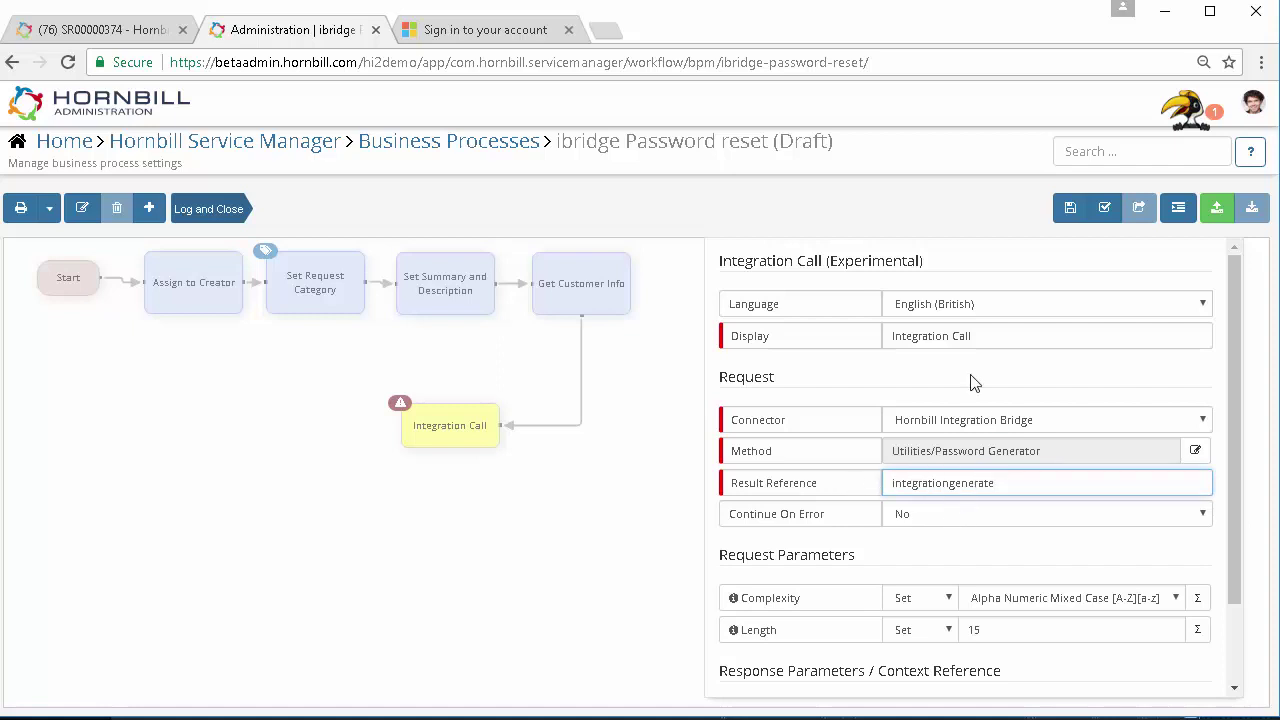
click(976, 336)
key(BackSpace)
key(BackSpace)
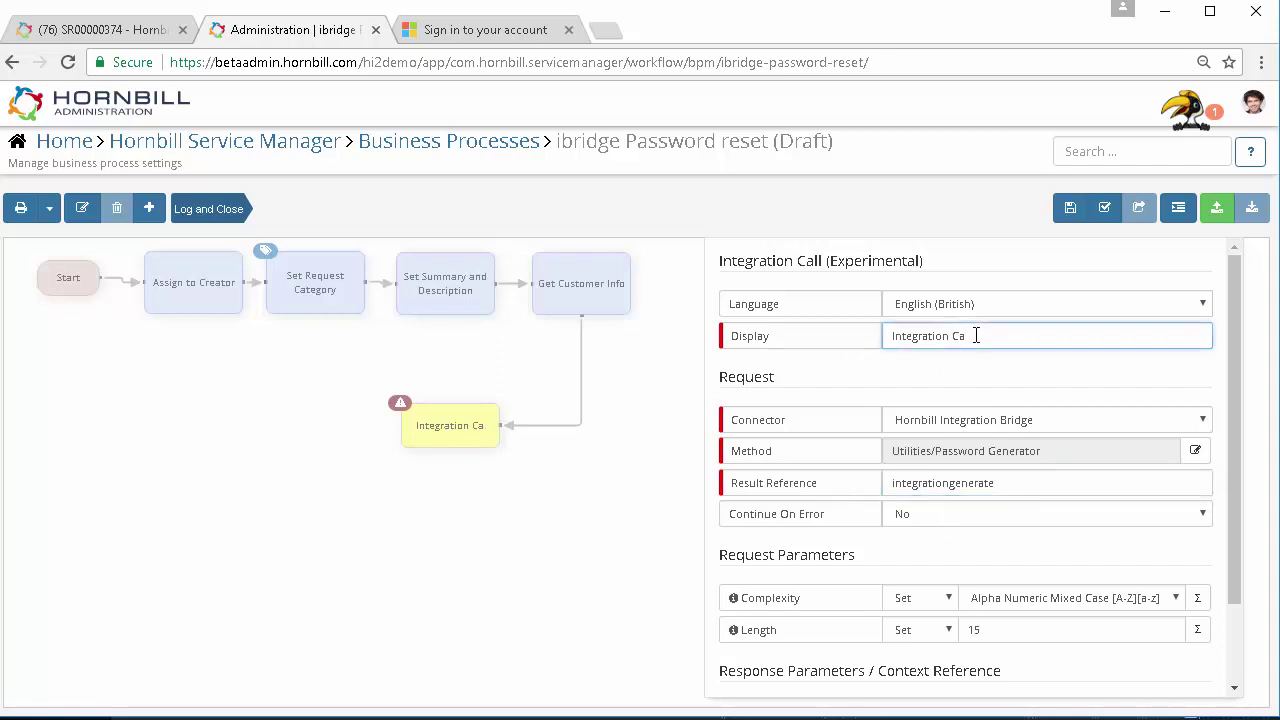
key(BackSpace)
key(BackSpace)
text(Genr)
key(BackSpace)
text(erate)
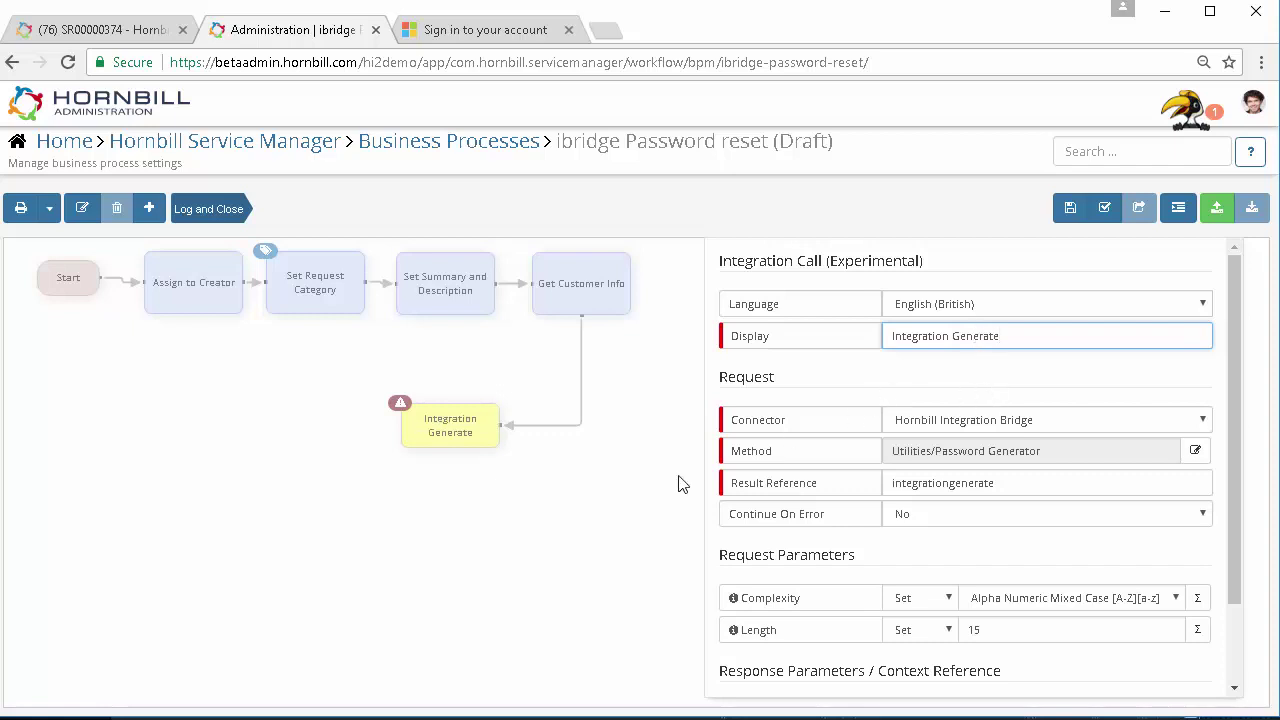
- Add a Set Stage Checkpoint below Integration Generate set to Generate Temp Password, then drag out a connector
click(475, 515)
mouse_move(400, 434)
click(451, 467)
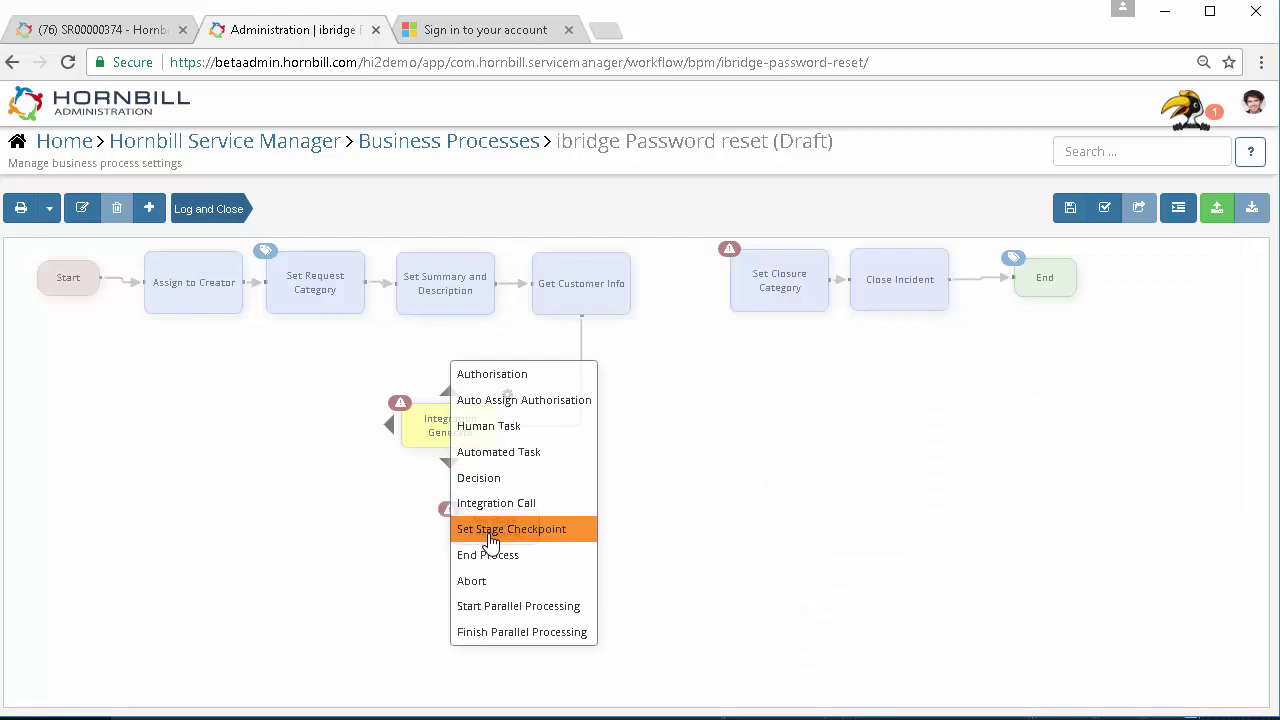
click(487, 529)
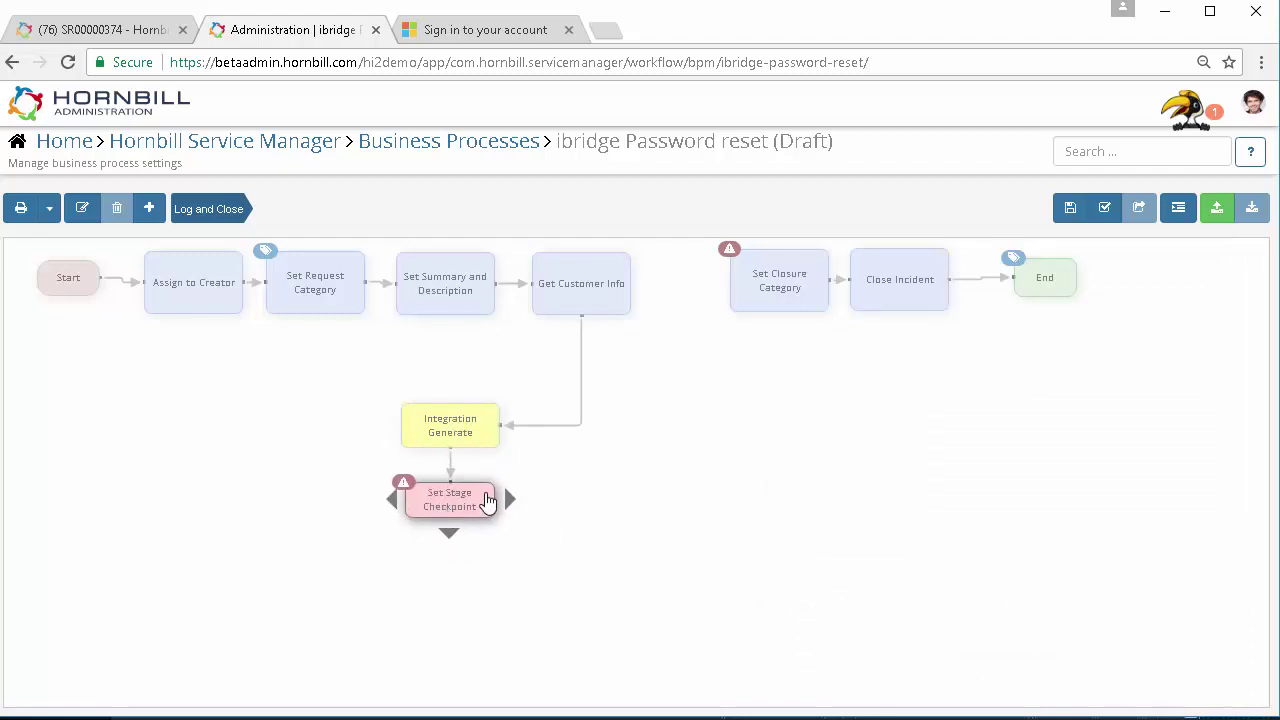
click(503, 473)
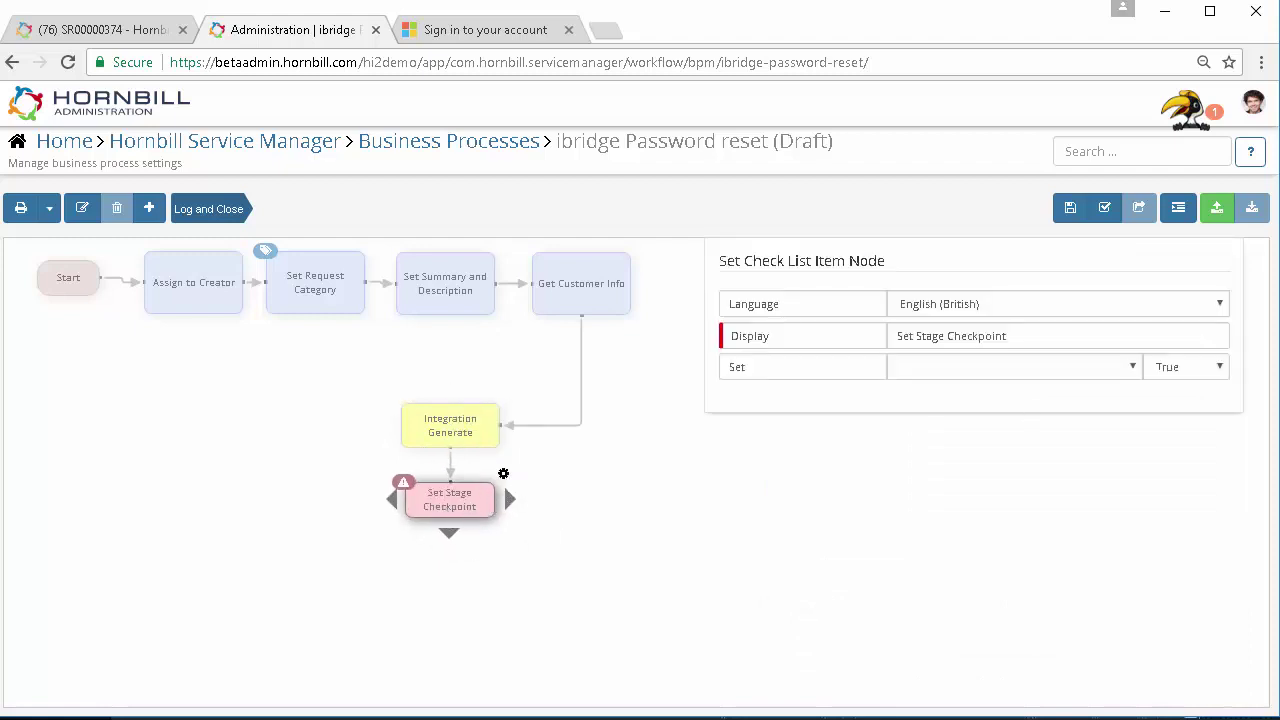
click(1090, 369)
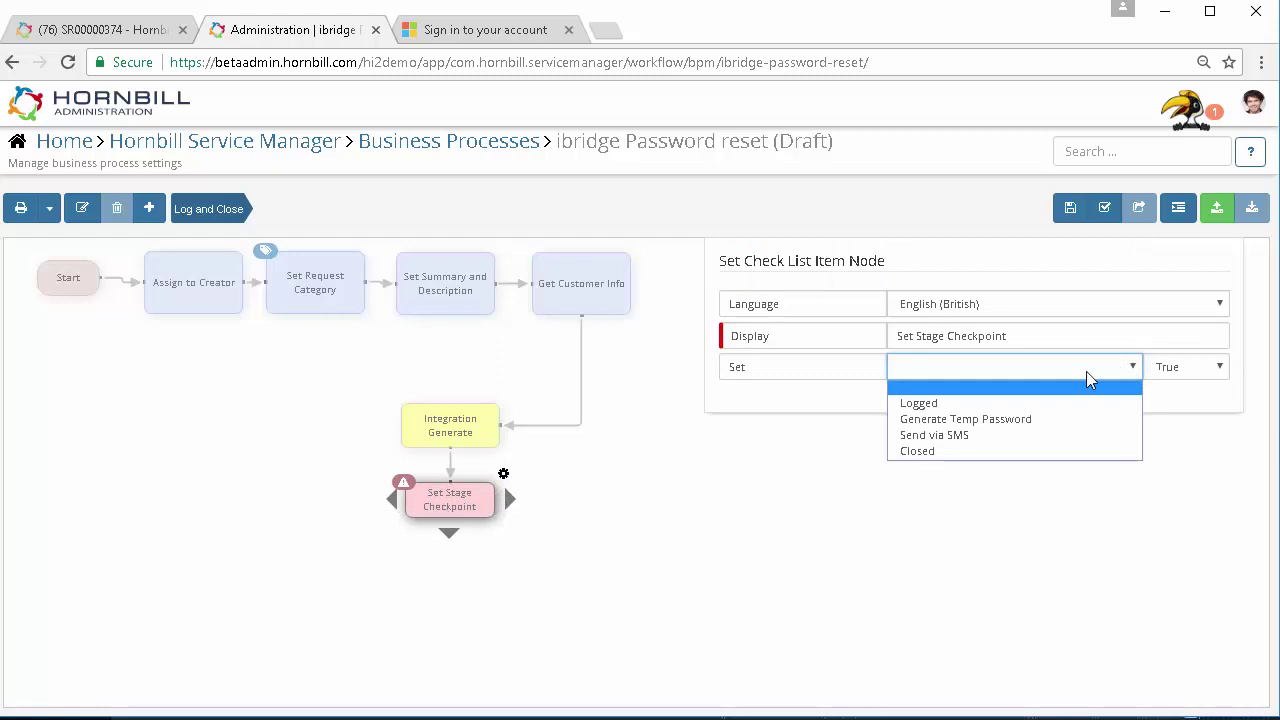
click(960, 419)
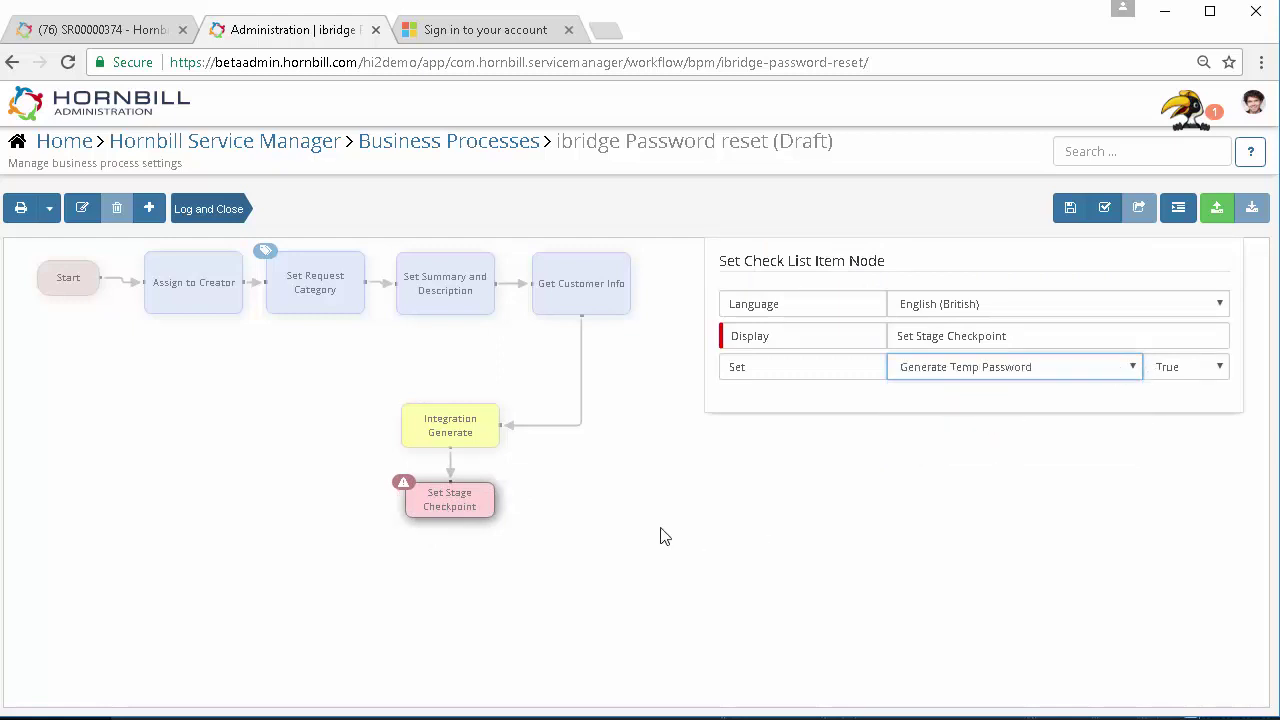
click(575, 543)
mouse_move(508, 503)
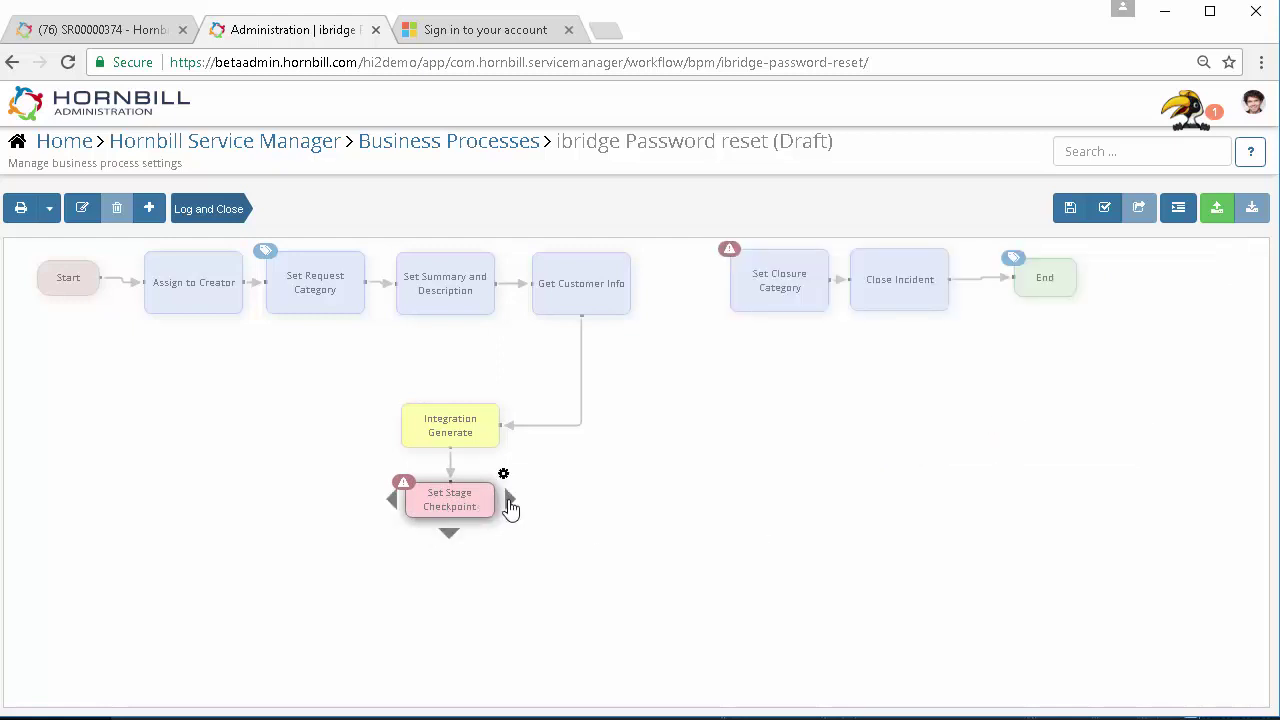
drag(509, 505, 583, 506)
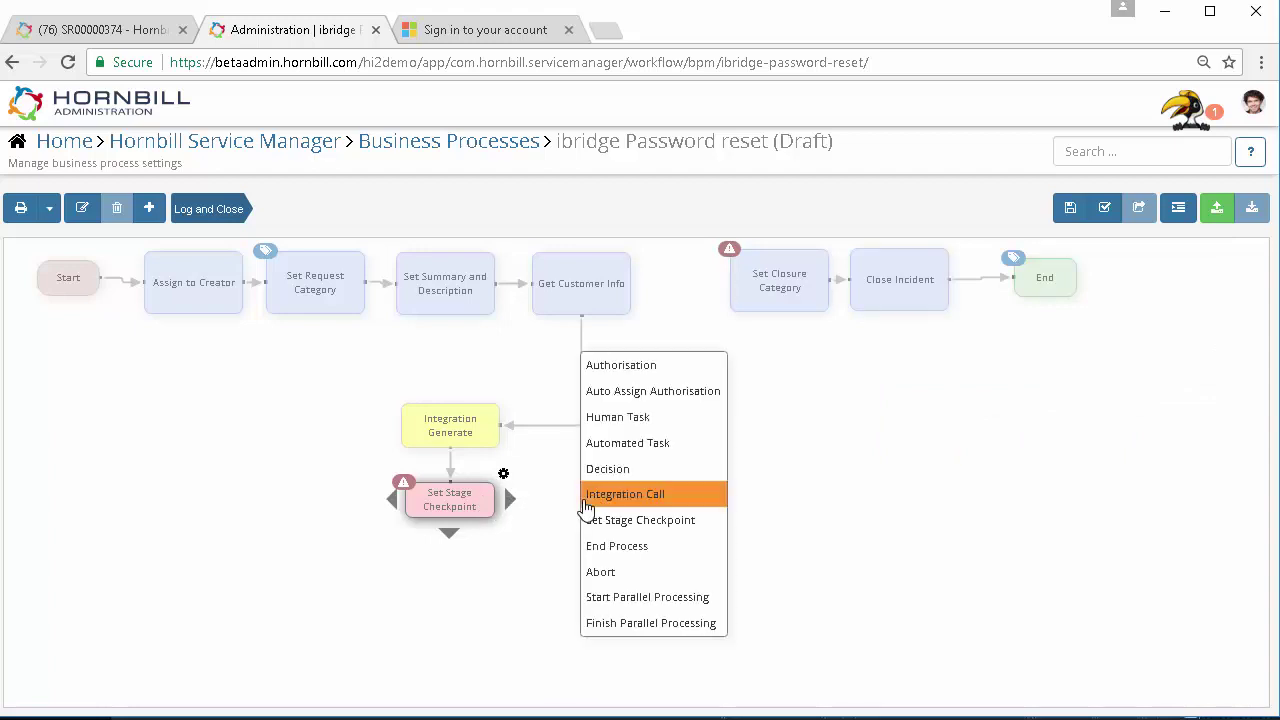
- Place an Integration Call beside the checkpoint and set its method to Microsoft > Azure > Users > Password Reset
click(640, 494)
drag(649, 549, 608, 513)
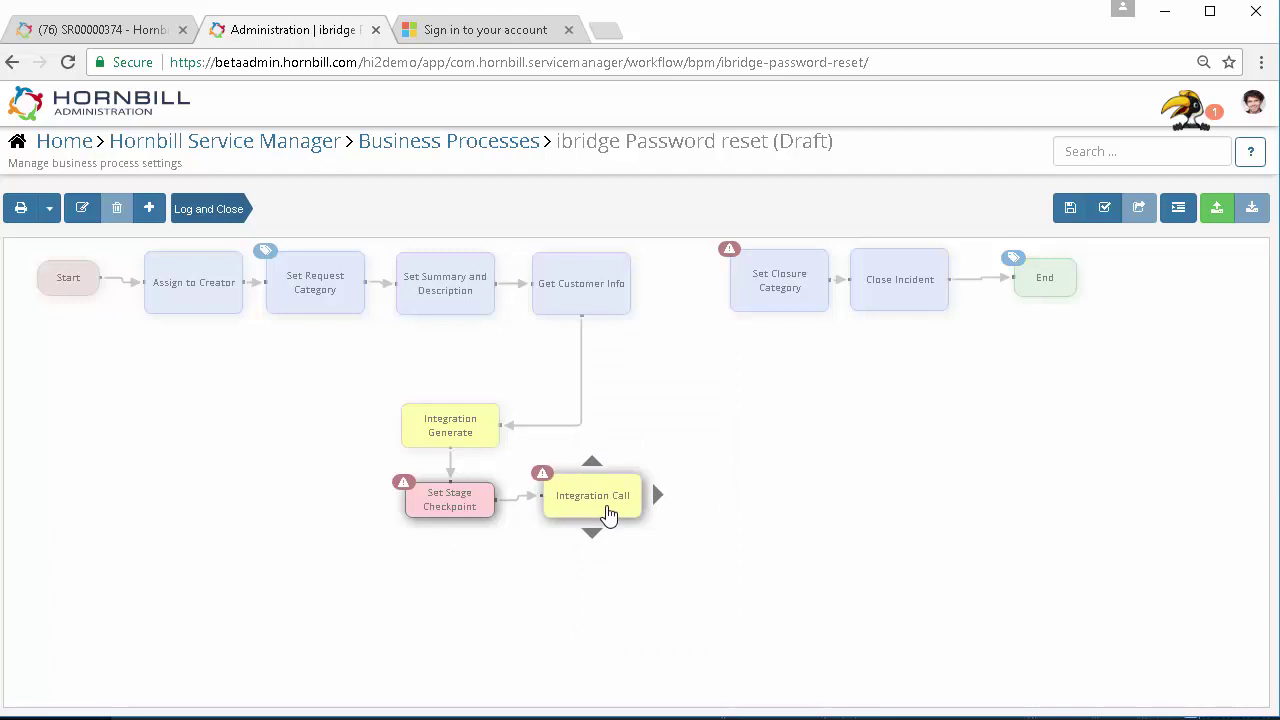
click(650, 465)
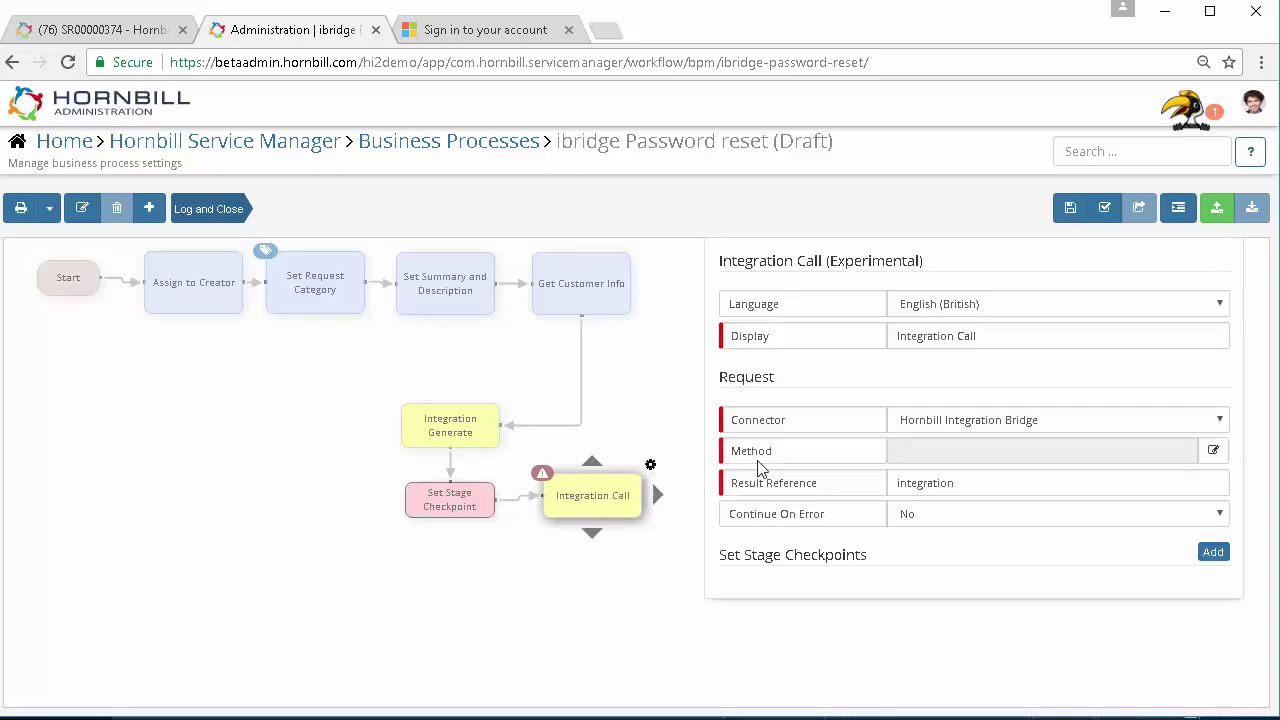
click(1213, 450)
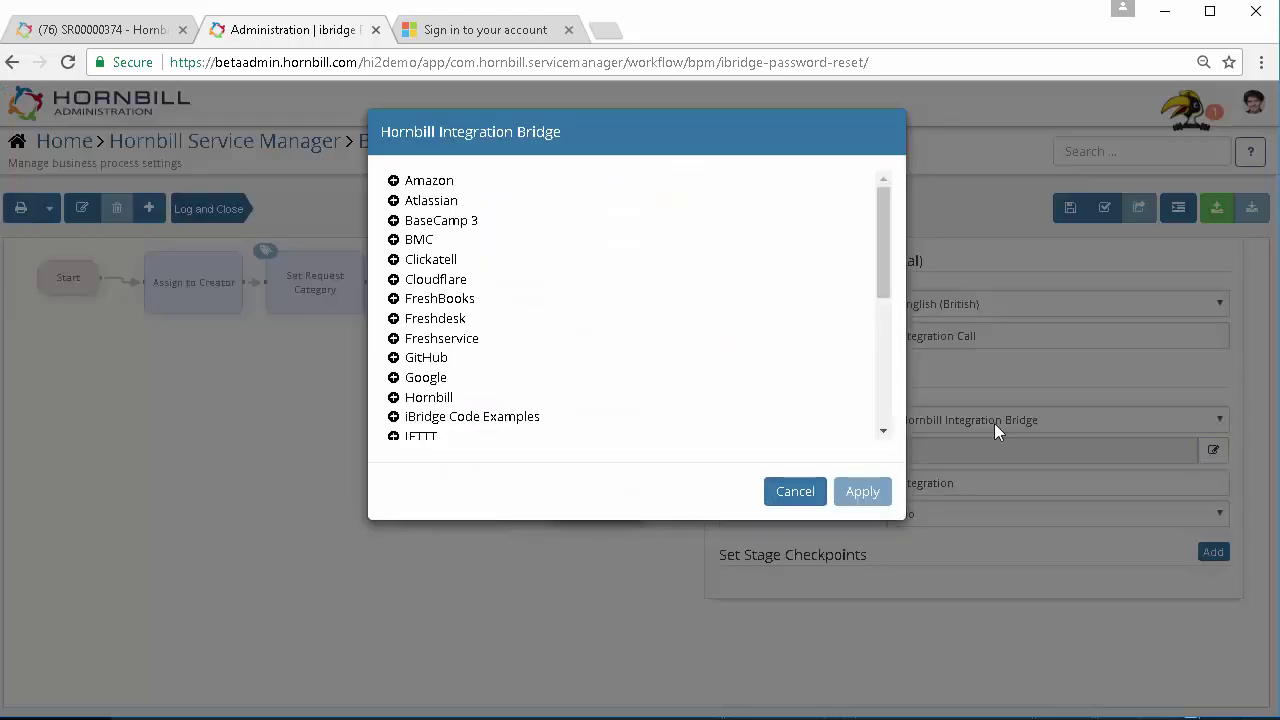
scroll(445, 305, down, 5)
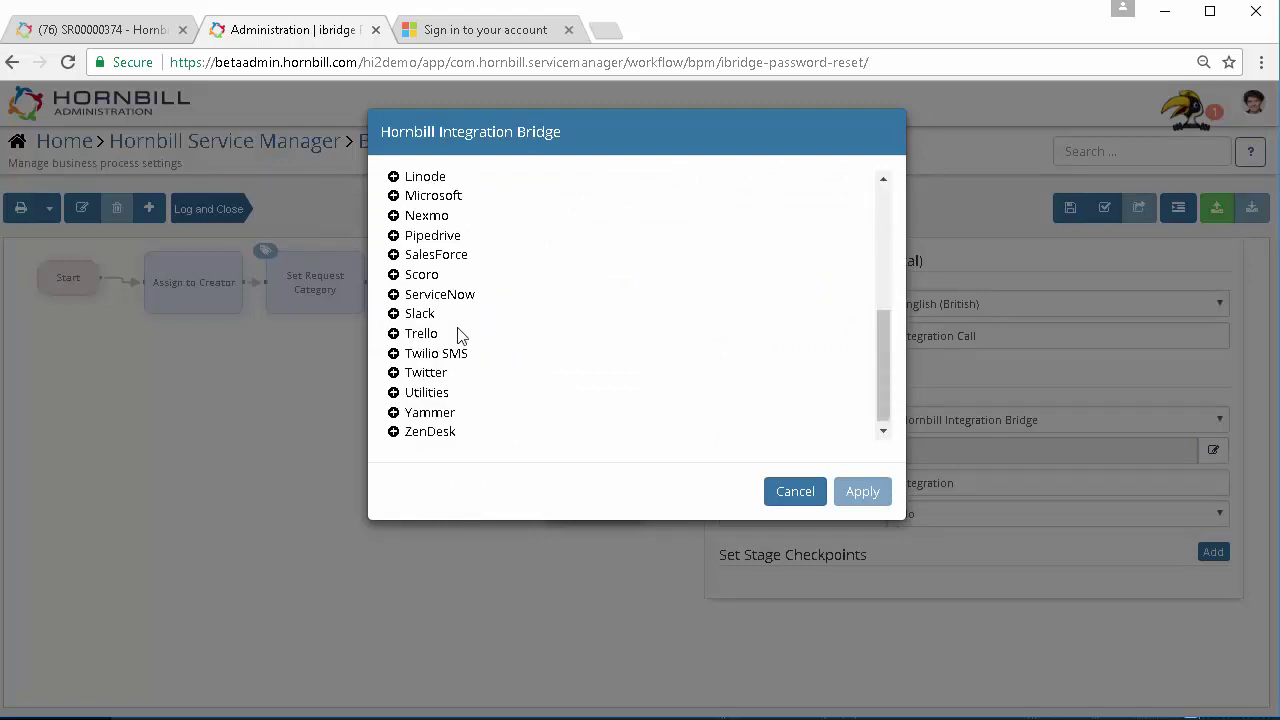
click(395, 196)
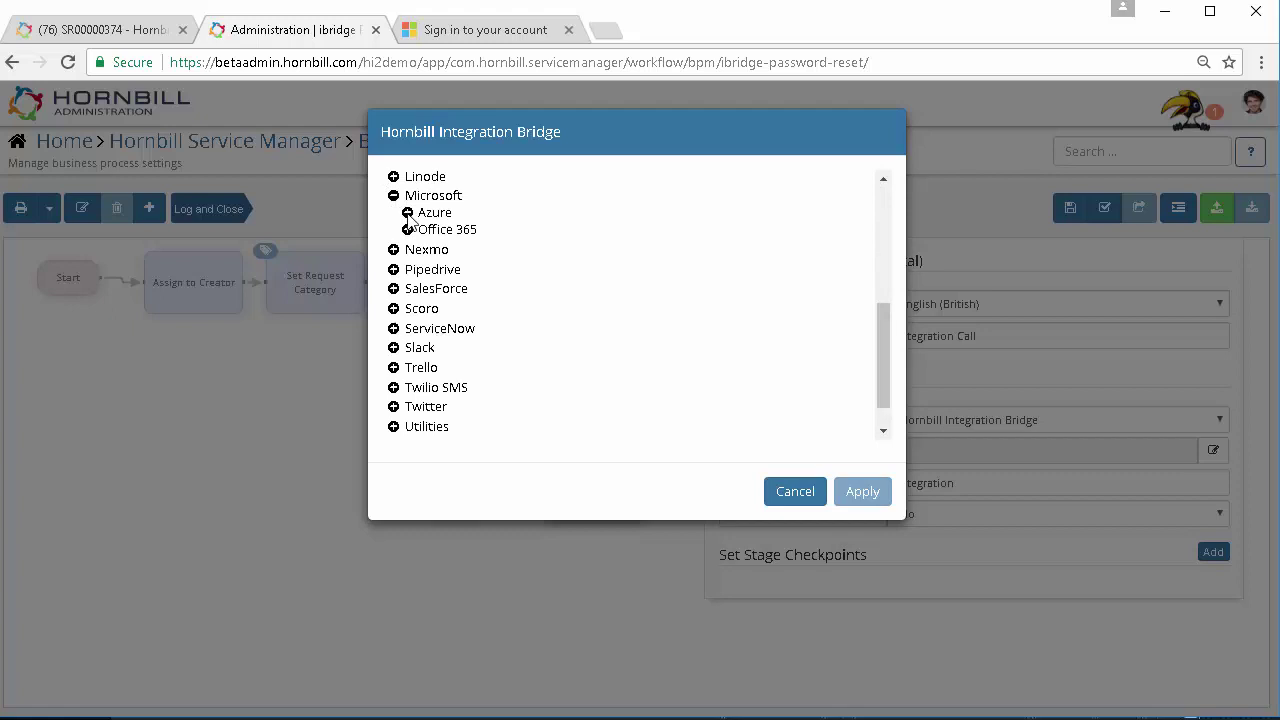
click(408, 213)
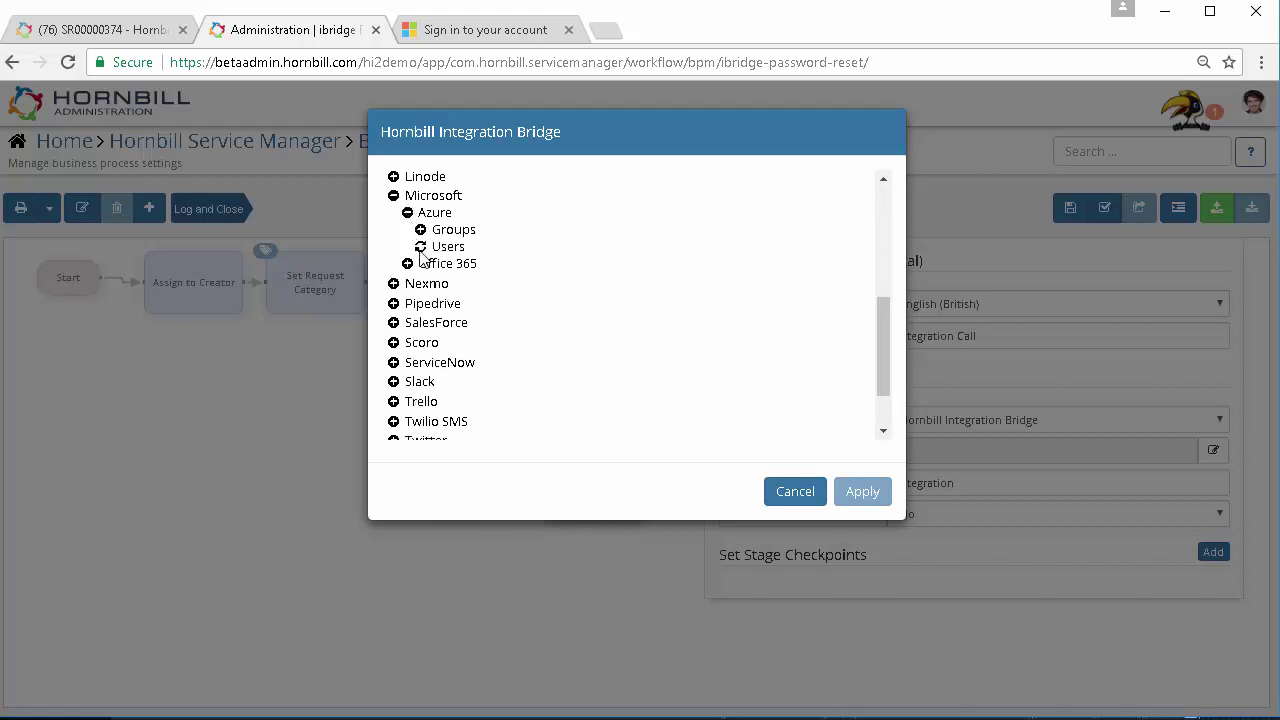
click(481, 333)
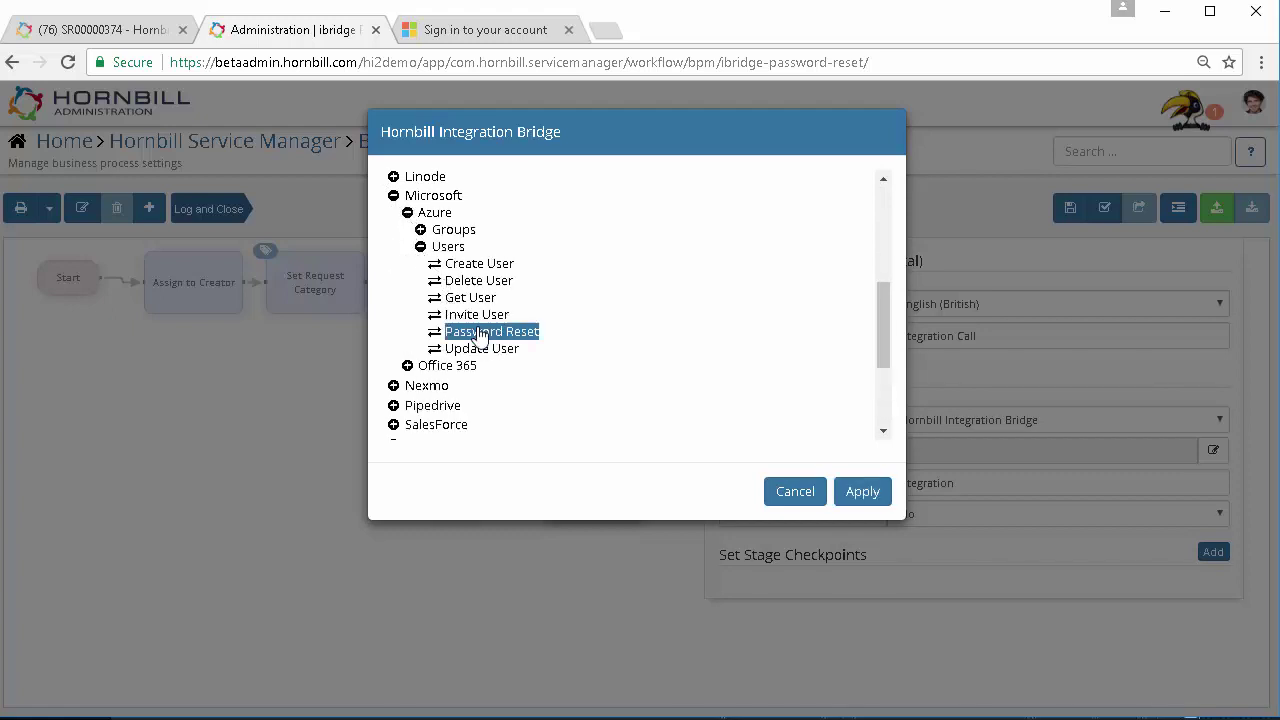
click(866, 492)
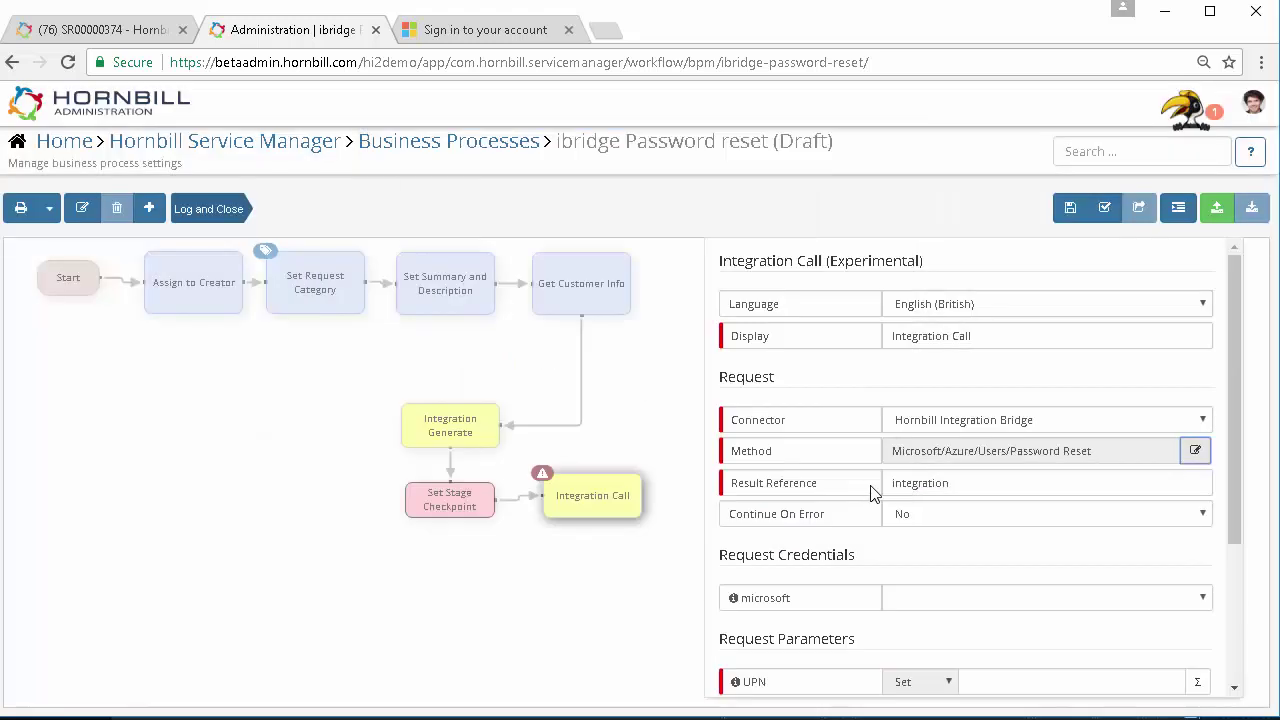
- Choose the Office 365 Microsoft credentials and open the Variable Picker for the UPN parameter
scroll(967, 561, down, 1)
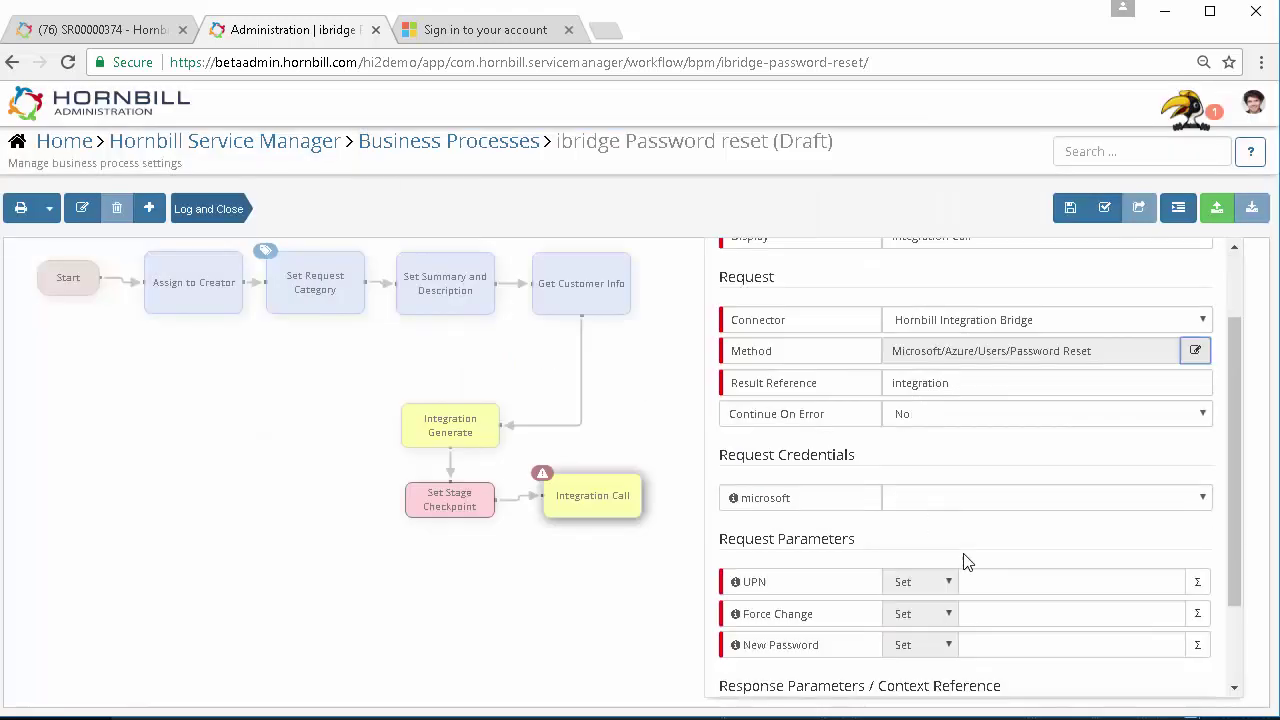
click(1020, 494)
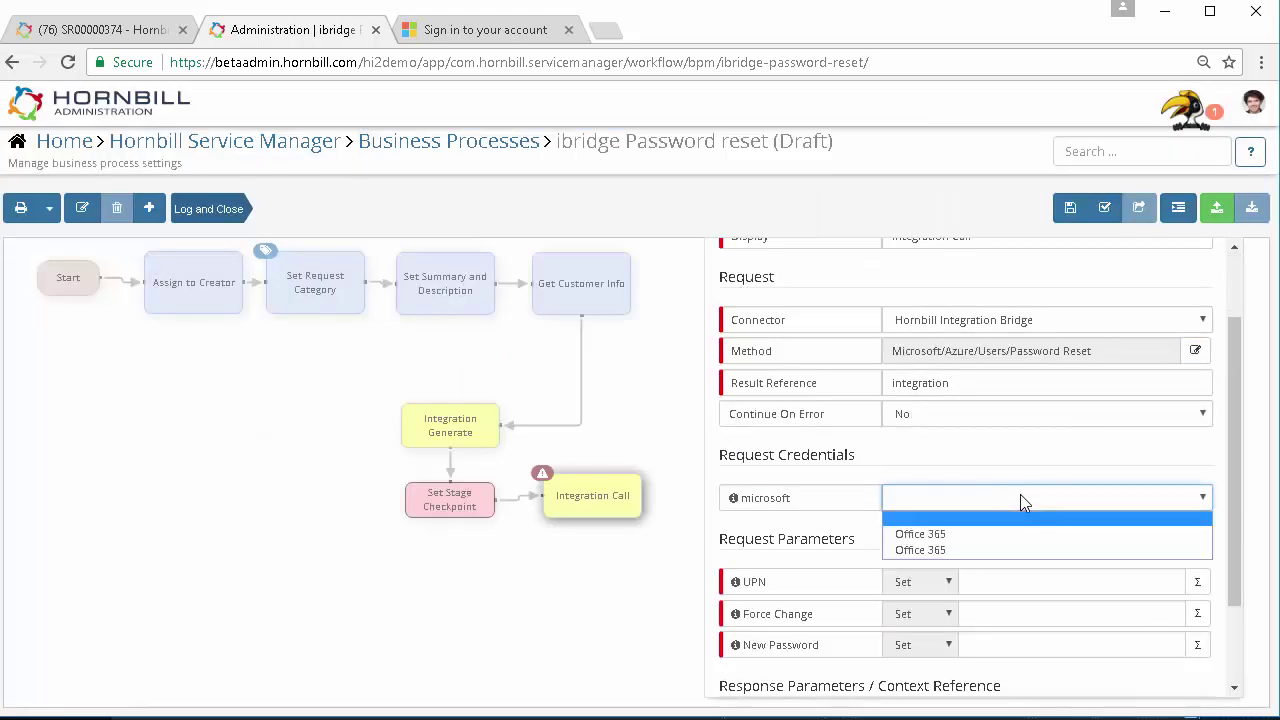
click(993, 538)
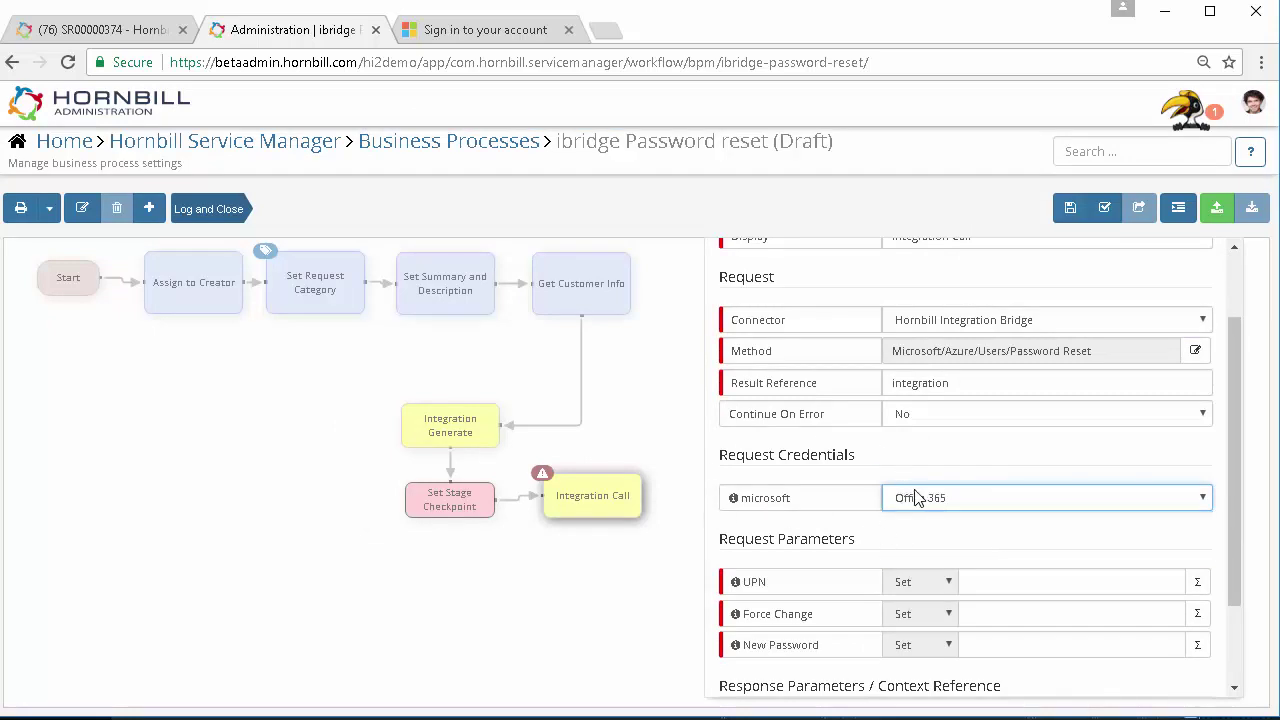
scroll(913, 520, down, 1)
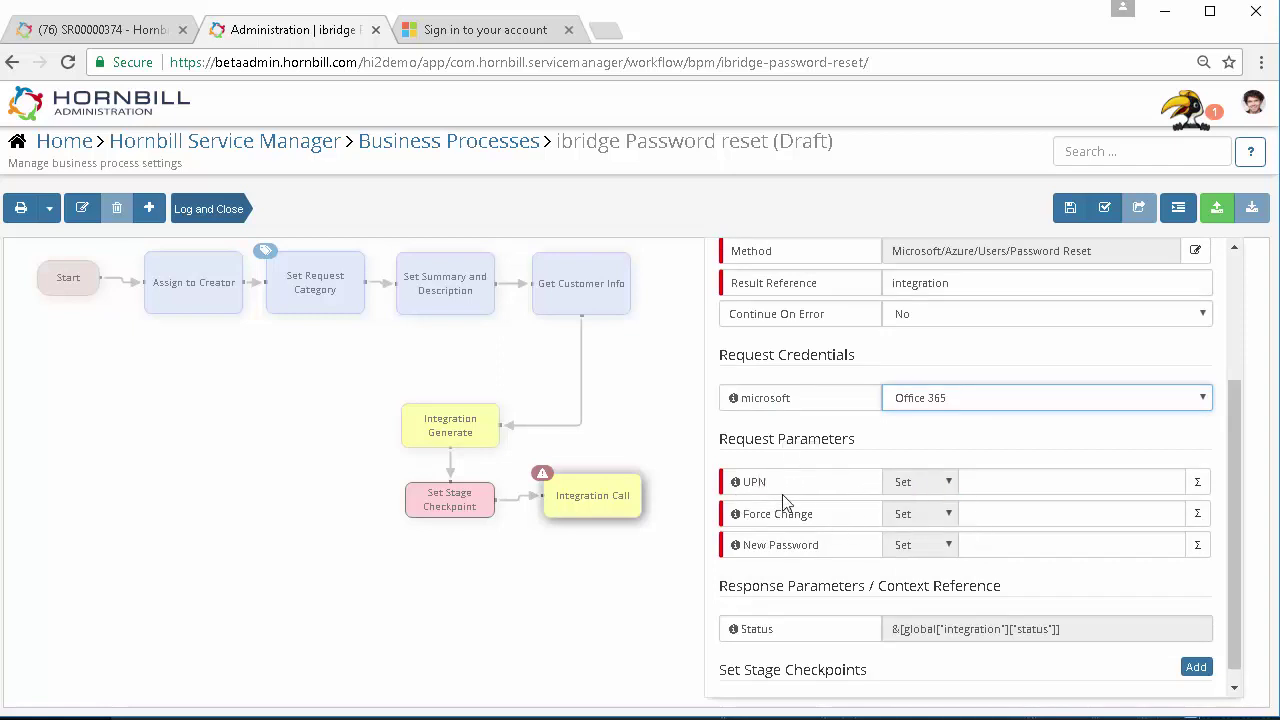
mouse_move(737, 490)
mouse_move(578, 302)
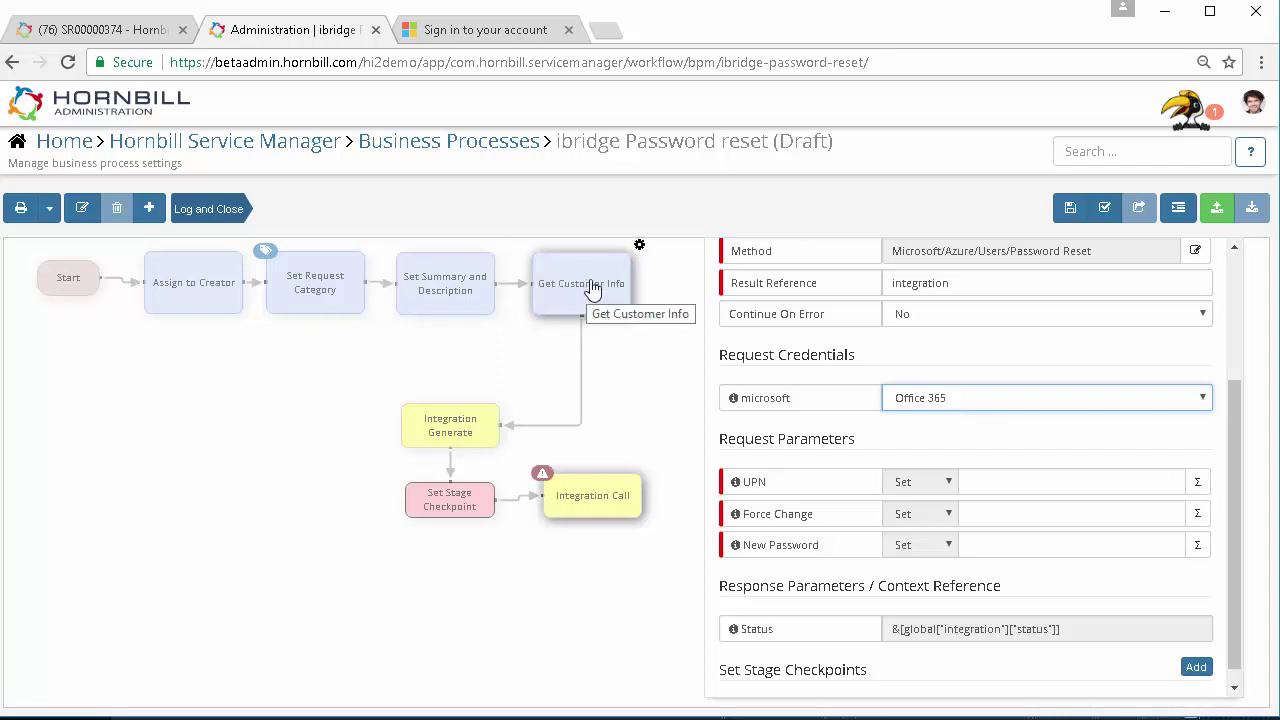
click(1197, 484)
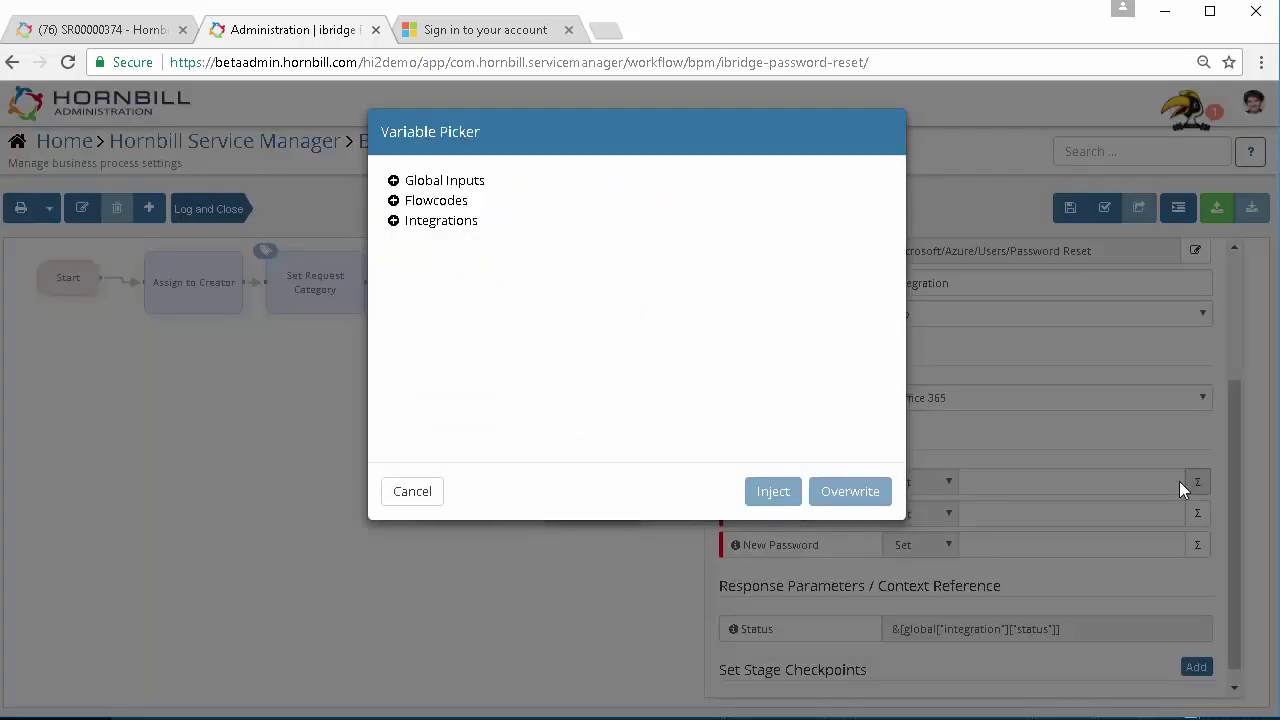
- Map UPN to Get Customer Info's Customer Id and set Force Change to True
click(393, 200)
click(420, 218)
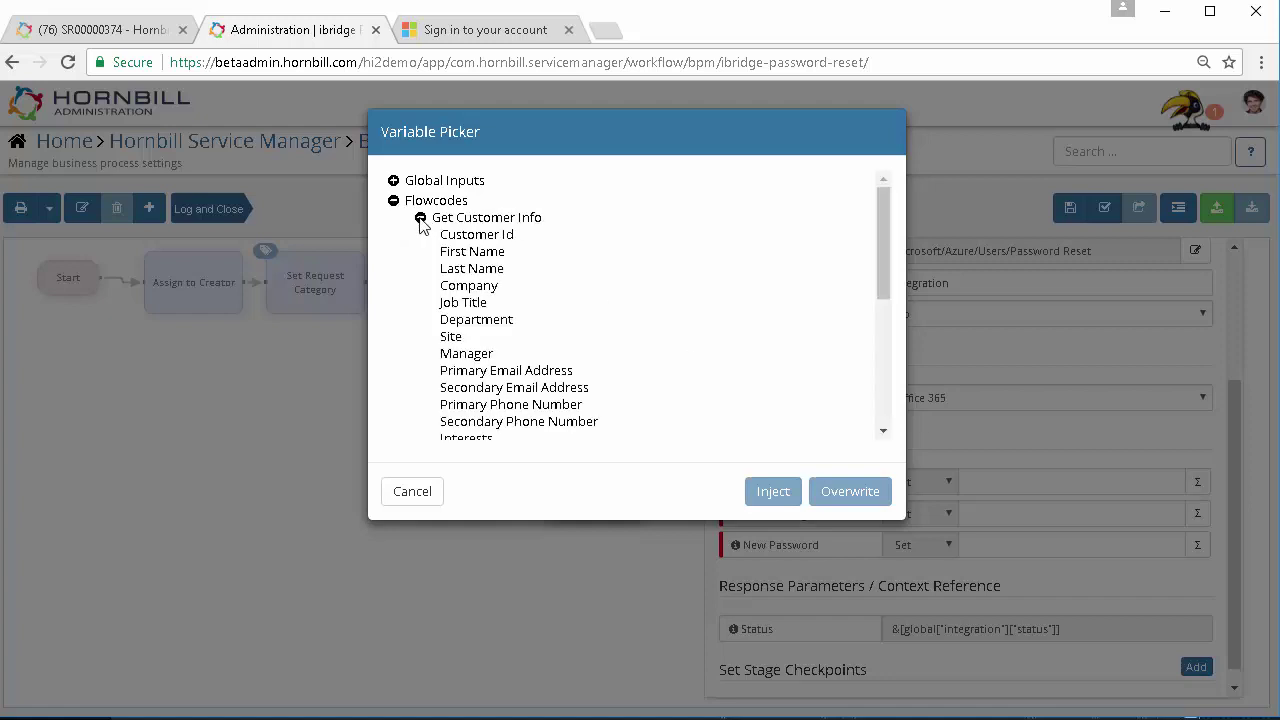
click(476, 238)
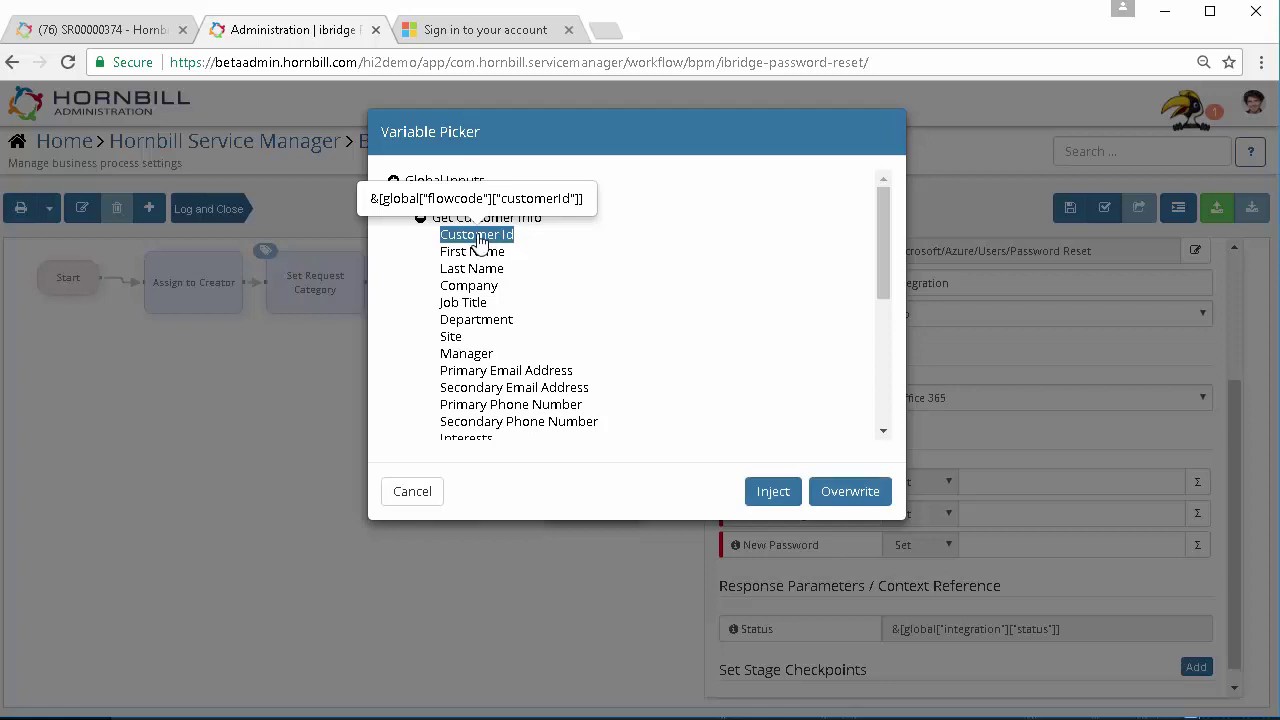
click(772, 491)
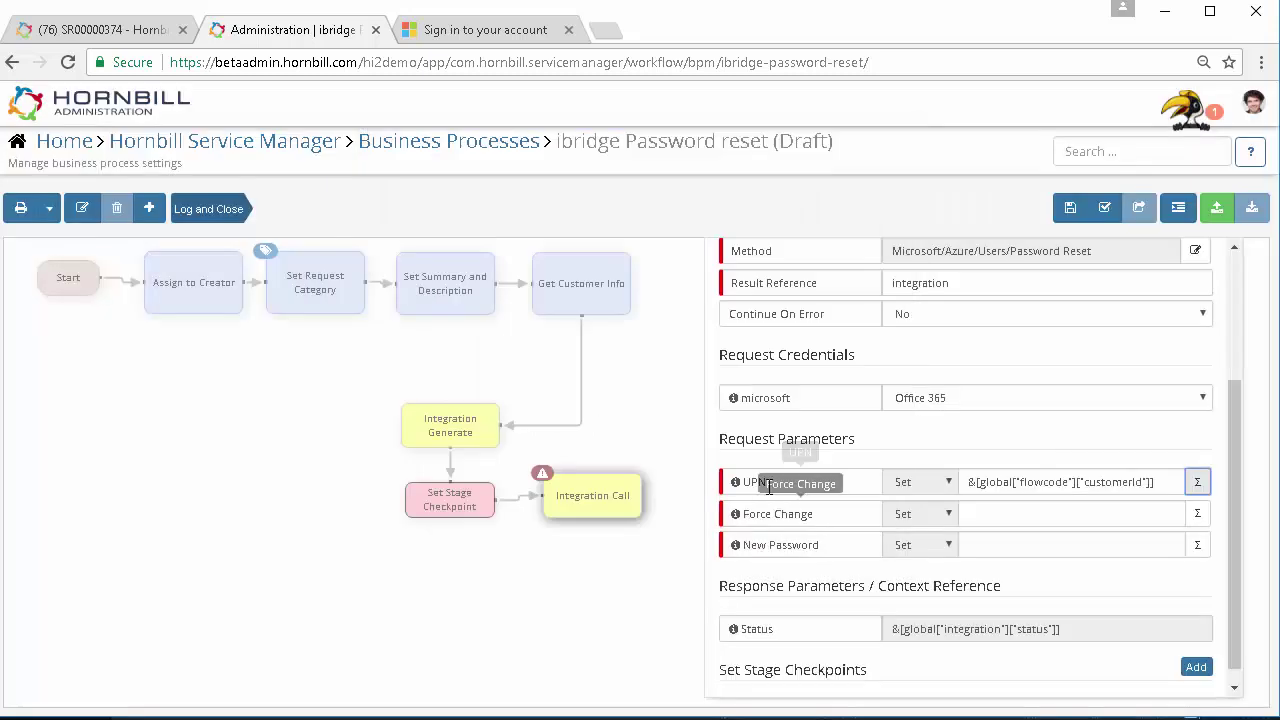
click(999, 512)
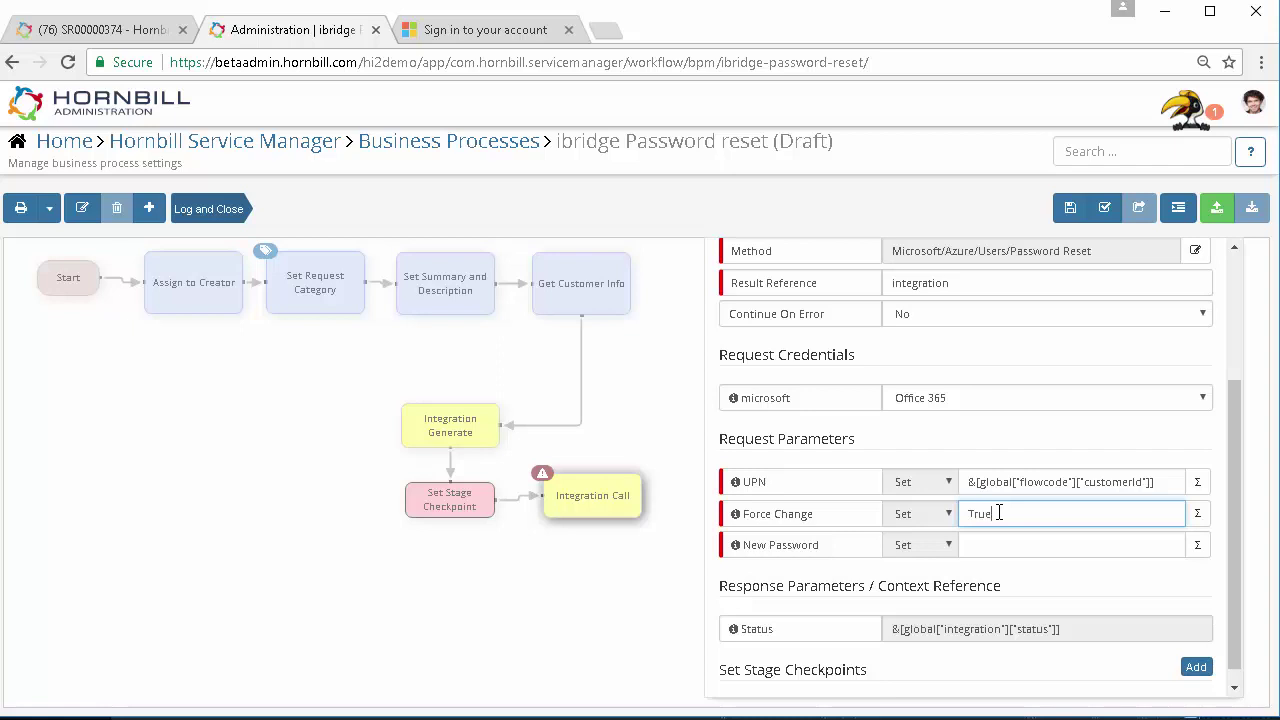
mouse_move(740, 520)
mouse_move(480, 423)
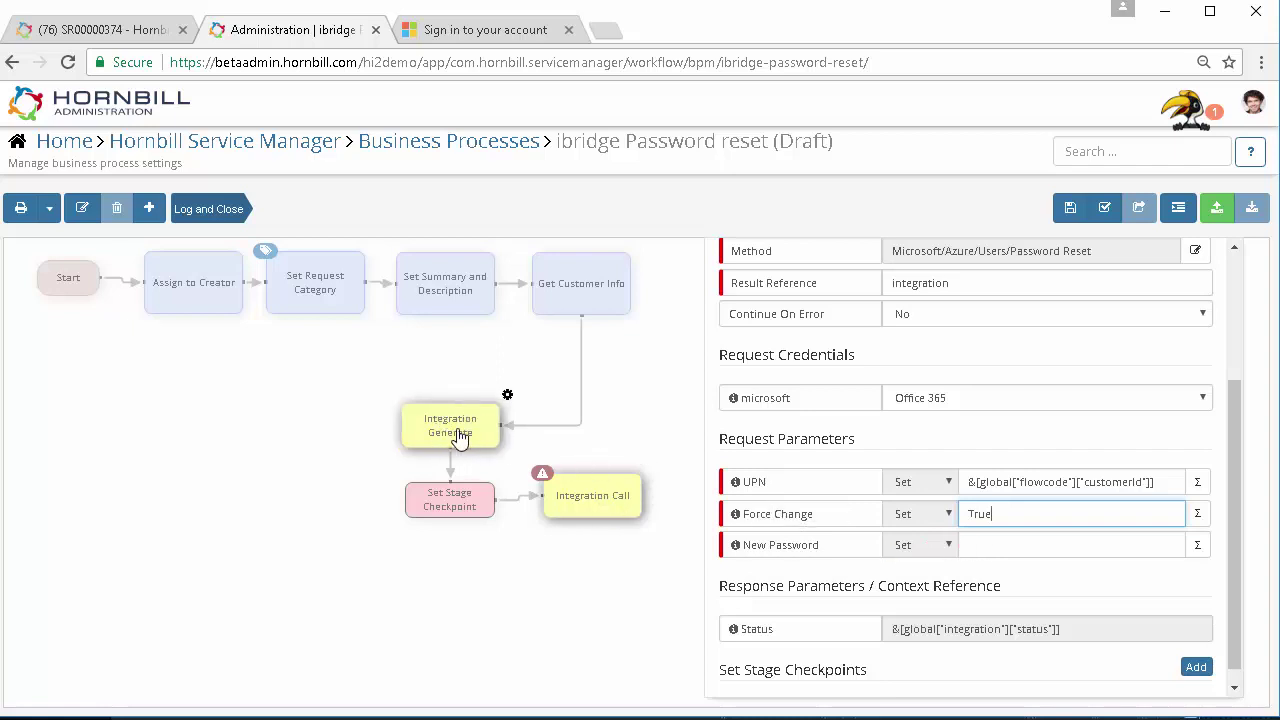
- Set New Password to the Integration Generate password variable and close the properties
click(1196, 548)
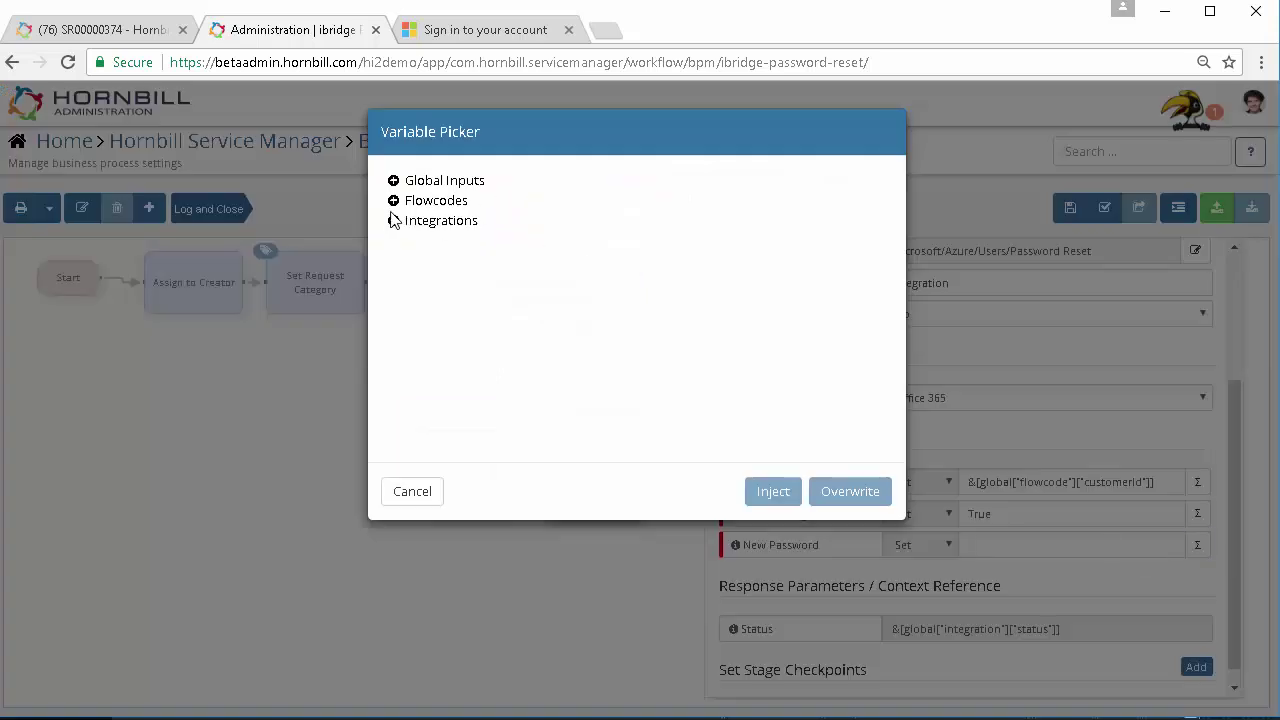
click(393, 220)
click(420, 238)
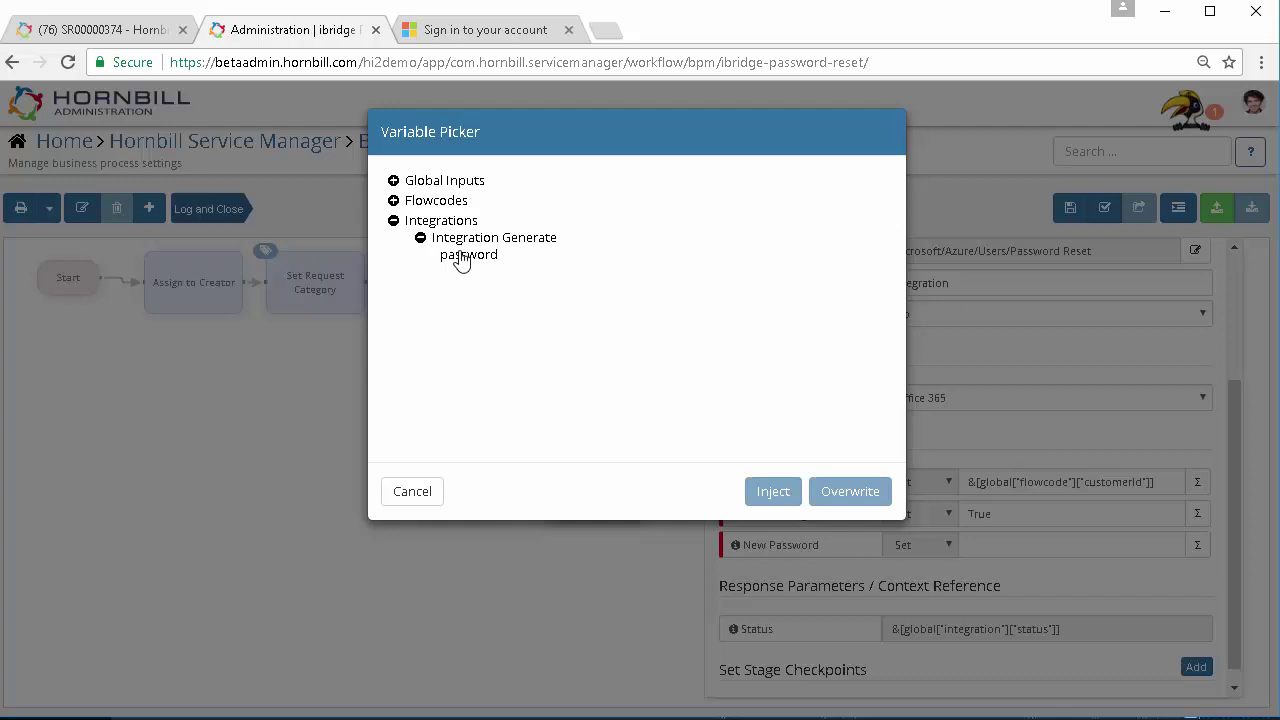
click(461, 258)
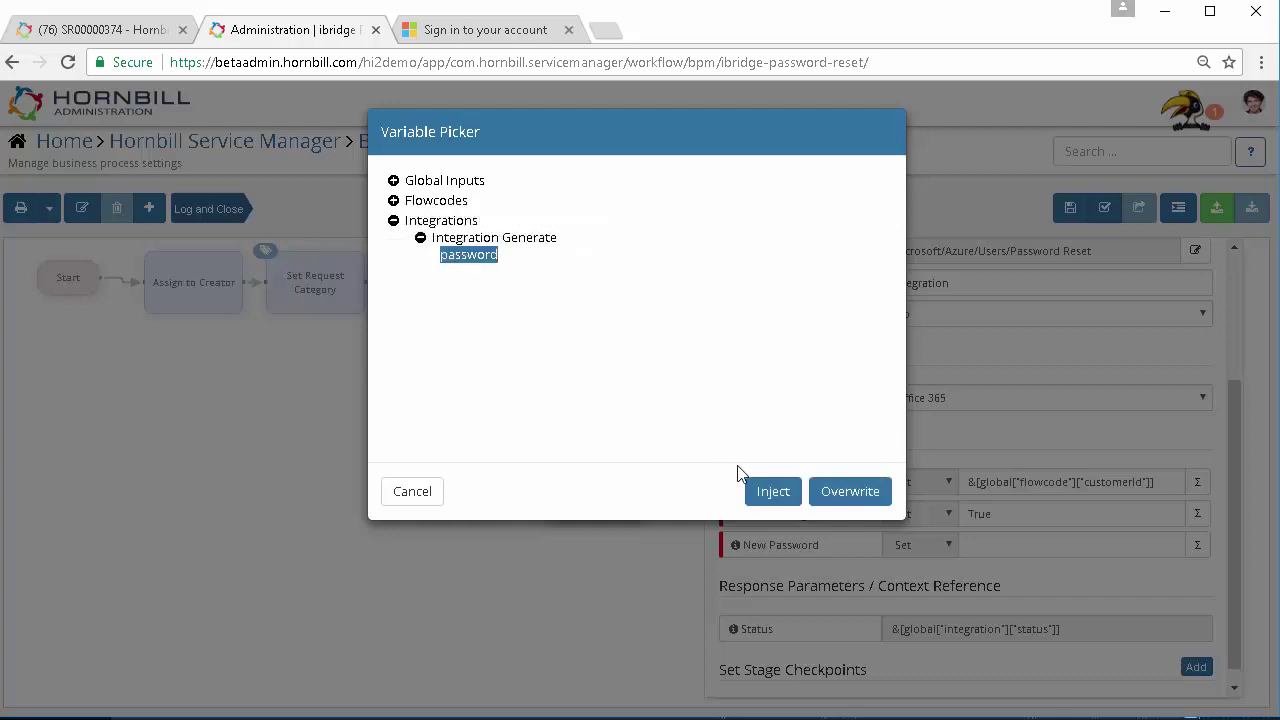
click(768, 491)
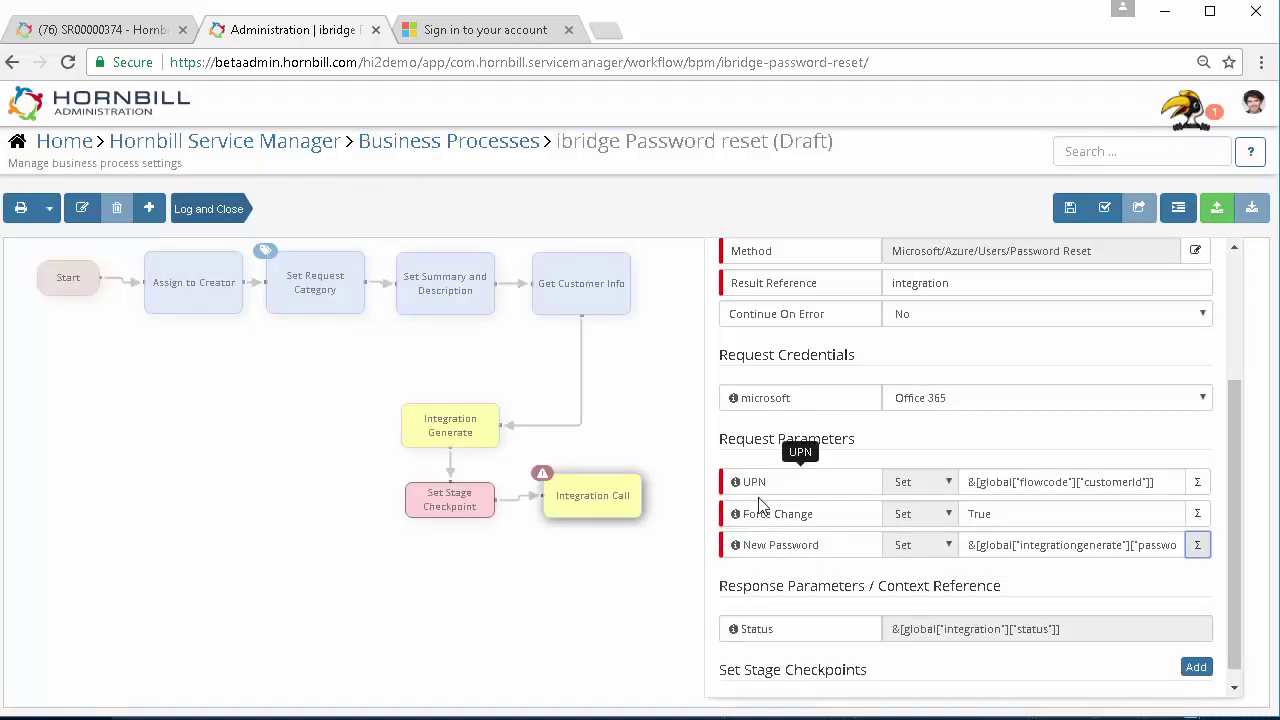
click(583, 644)
- Add a second Integration Call after the Password Reset call and align it with the flow
mouse_move(654, 503)
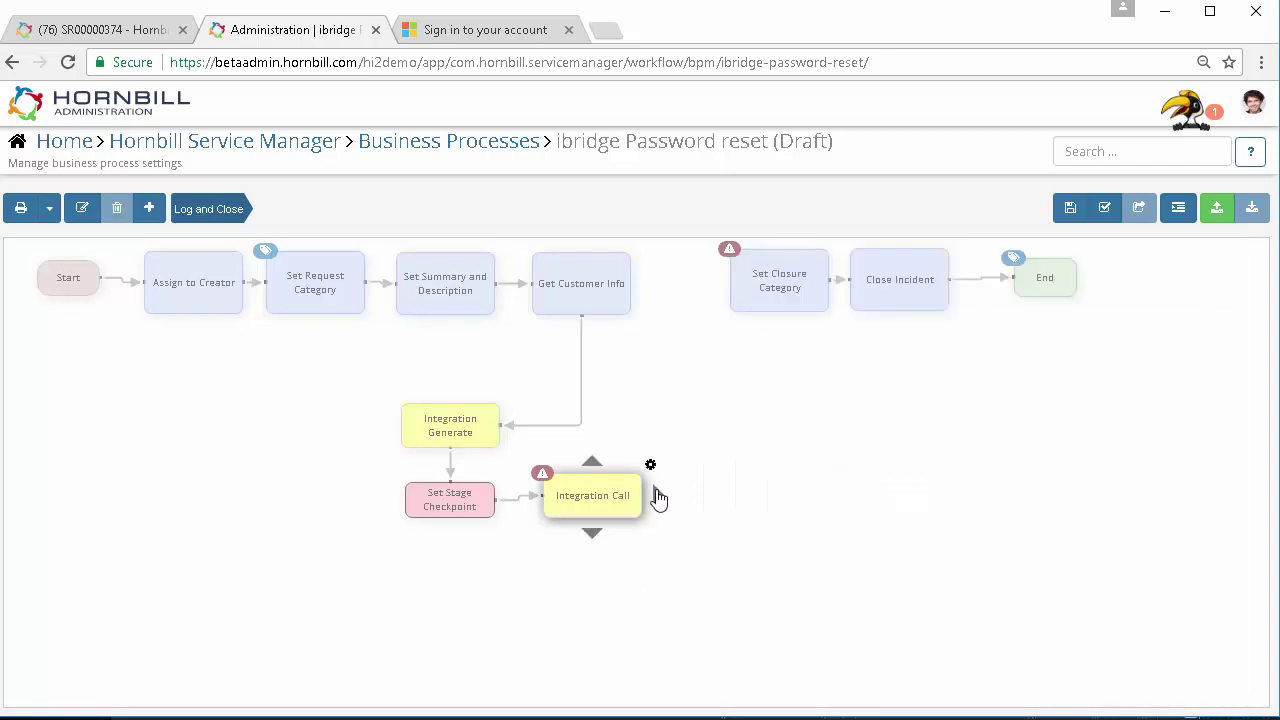
drag(658, 498, 718, 491)
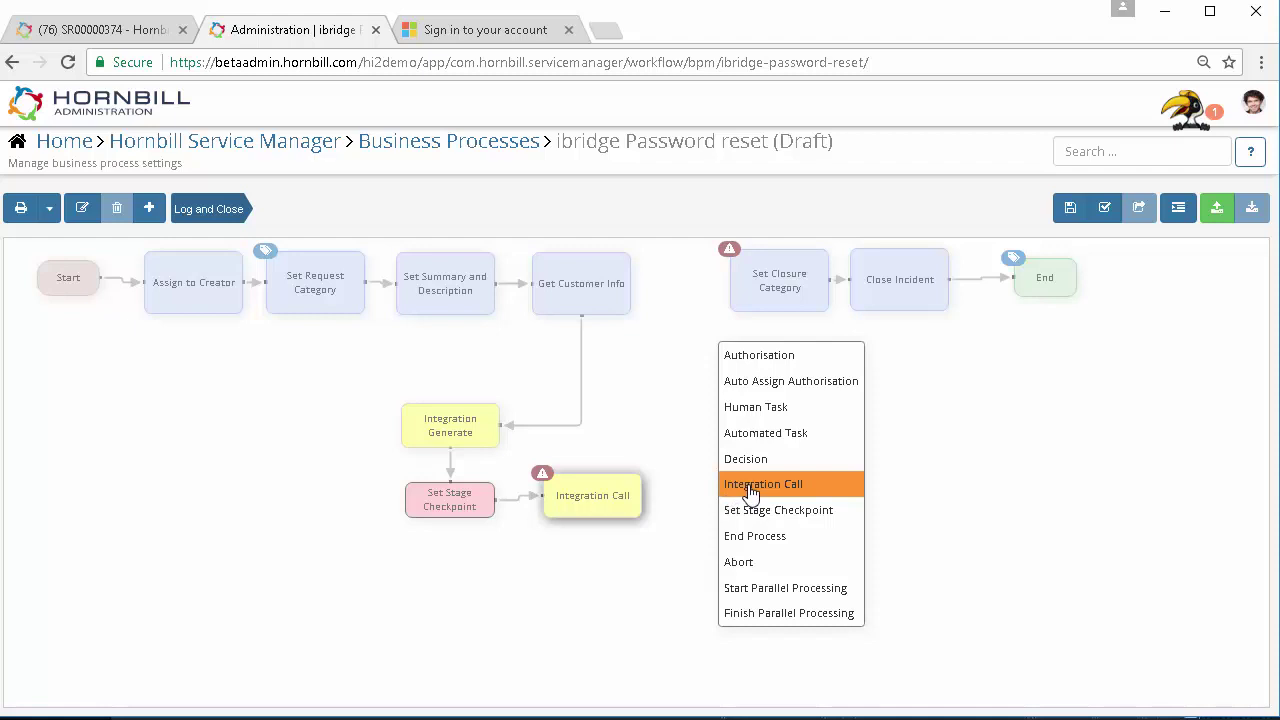
click(748, 485)
drag(752, 527, 724, 507)
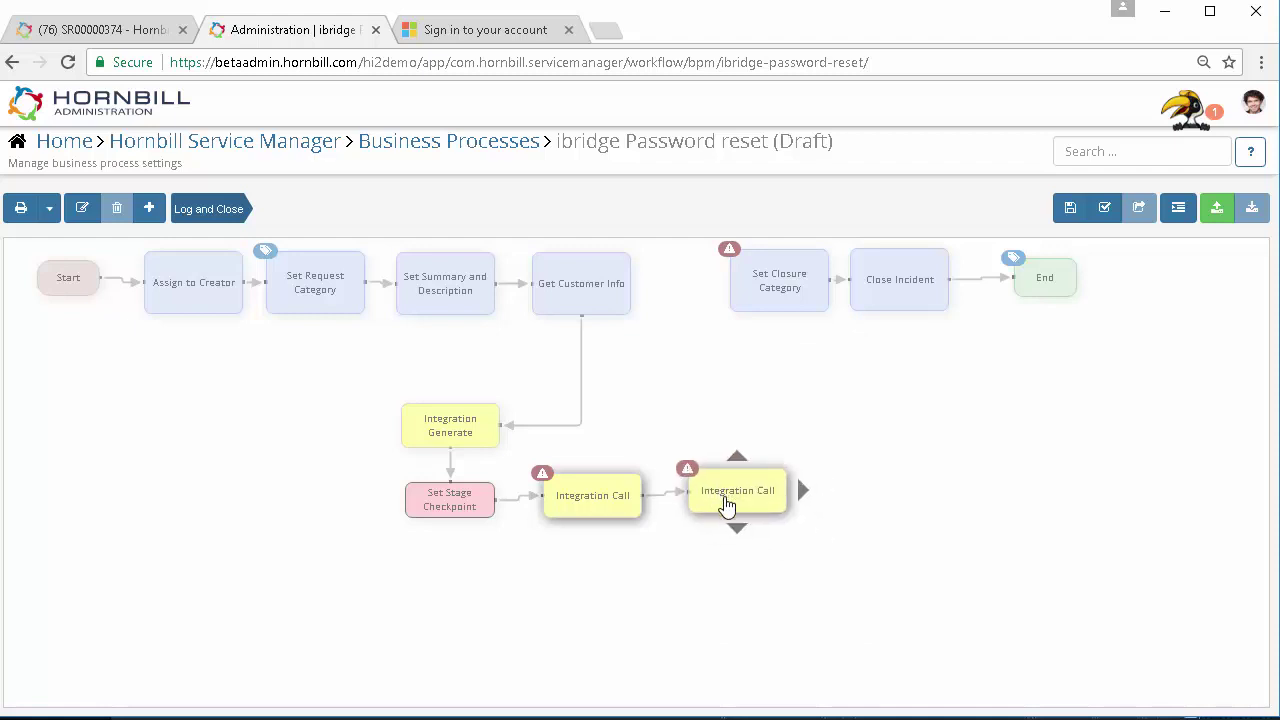
- Set the new call's method to Twilio SMS > sendSMS
click(796, 465)
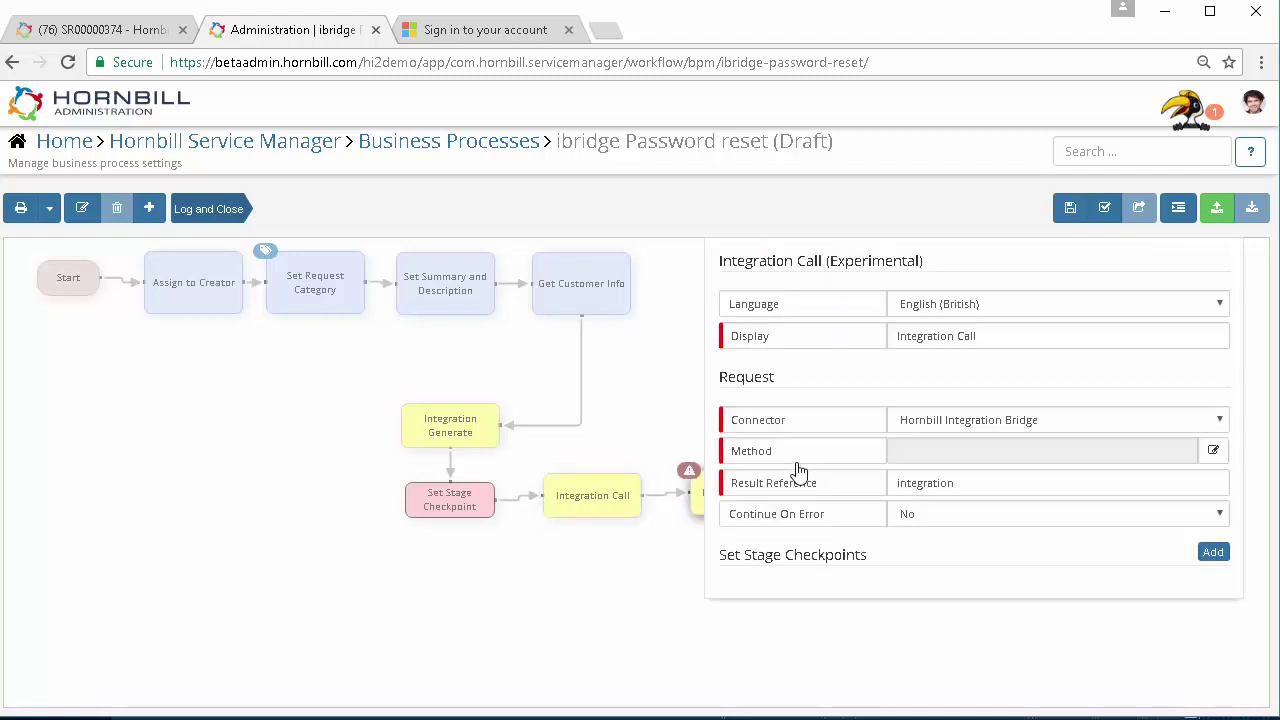
click(1213, 452)
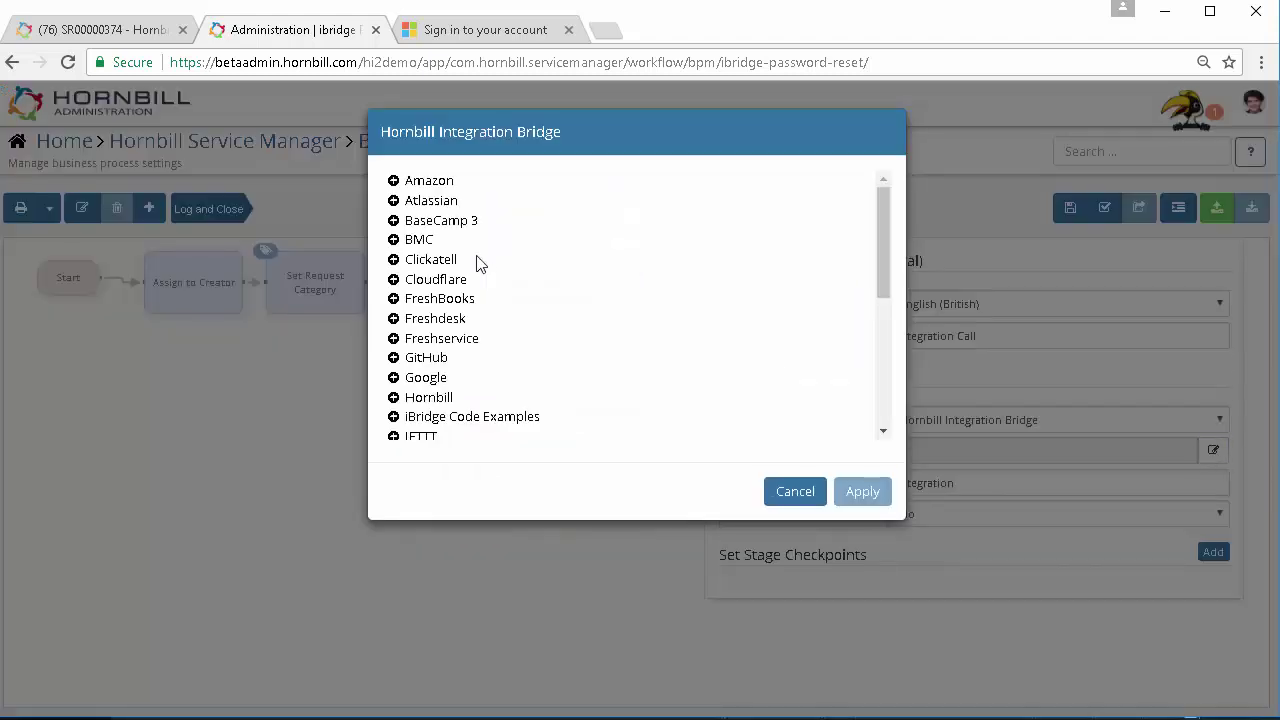
scroll(412, 362, down, 2)
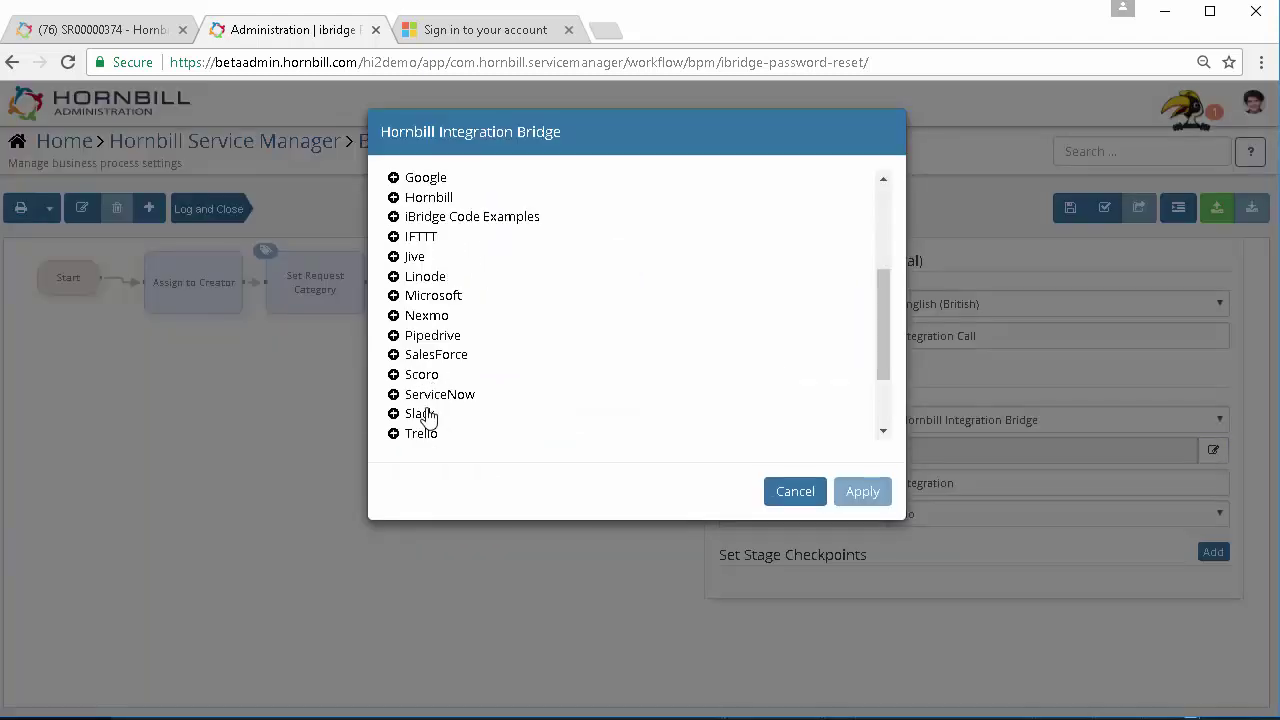
scroll(414, 334, down, 1)
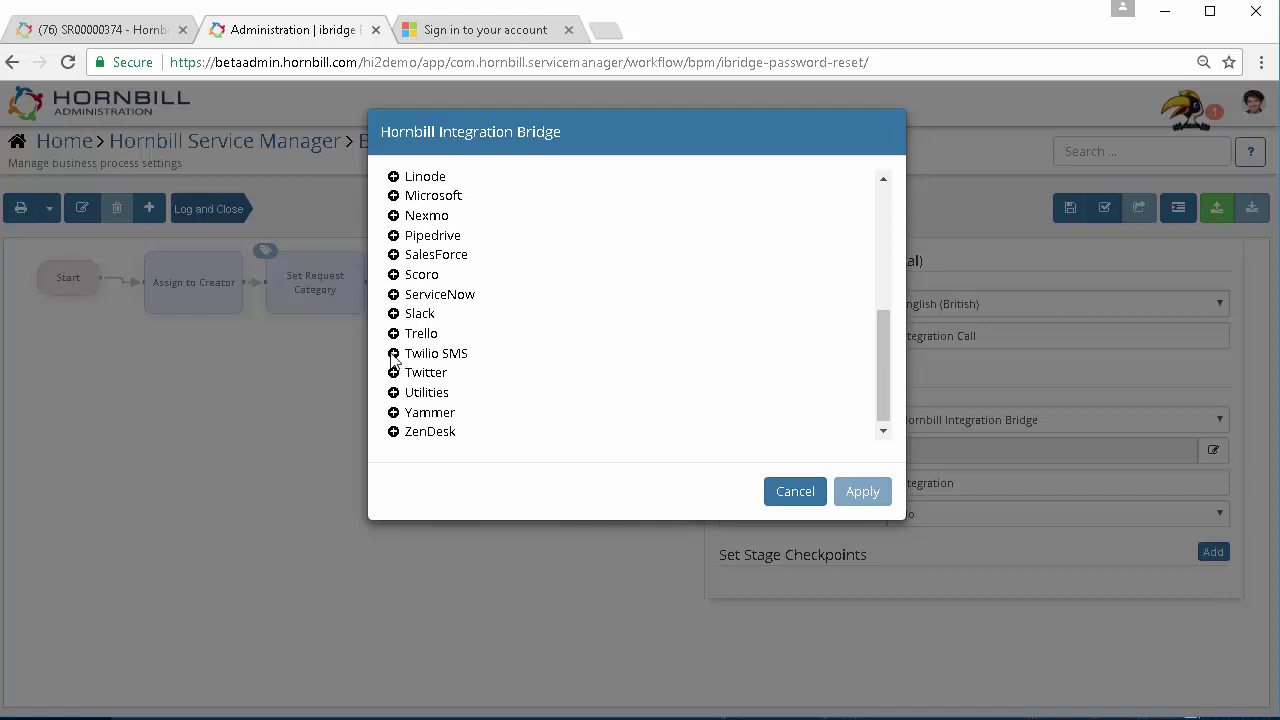
click(393, 355)
click(456, 373)
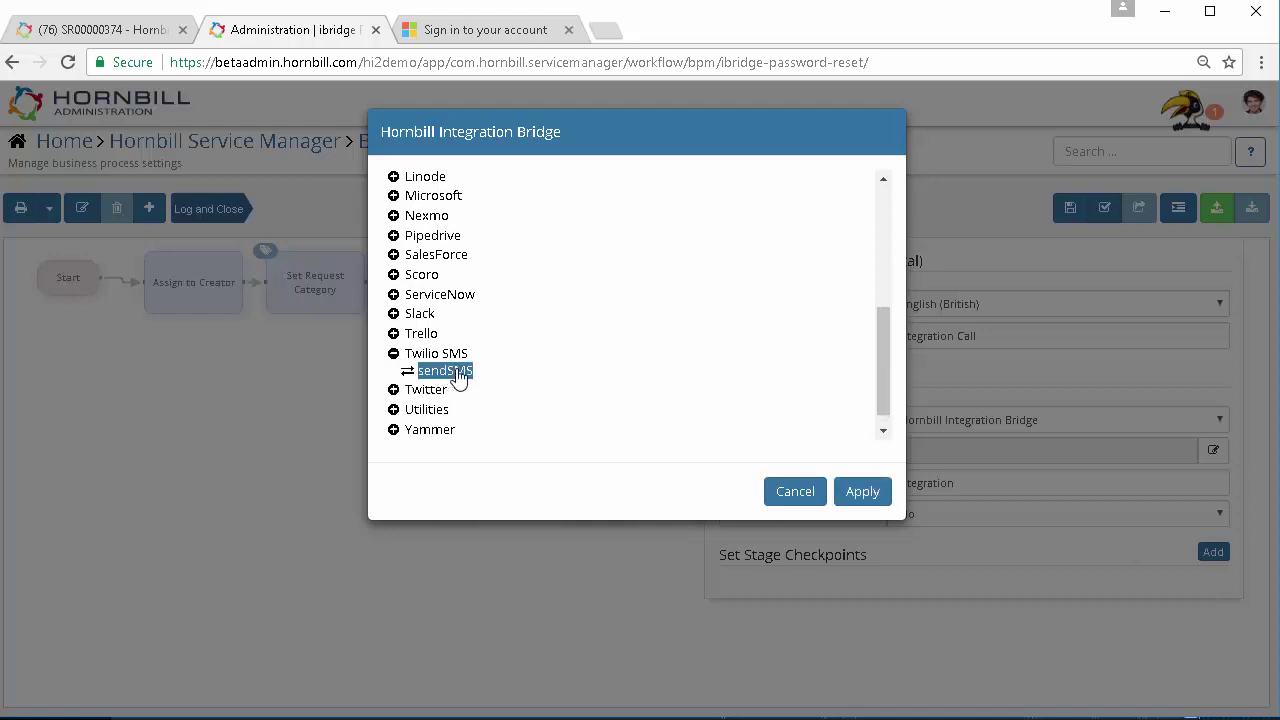
click(860, 491)
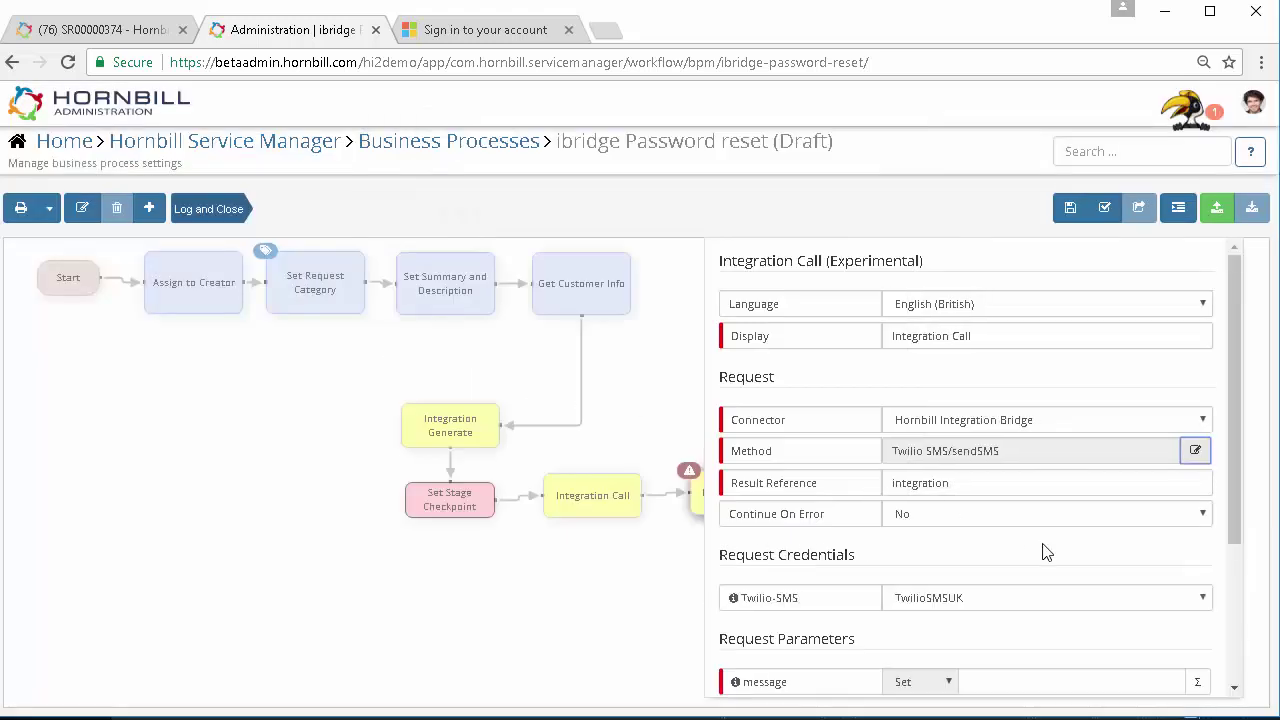
- Set the message to 'Temp Password:' plus the Integration Generate password, and paste in the sender number
scroll(1042, 552, down, 2)
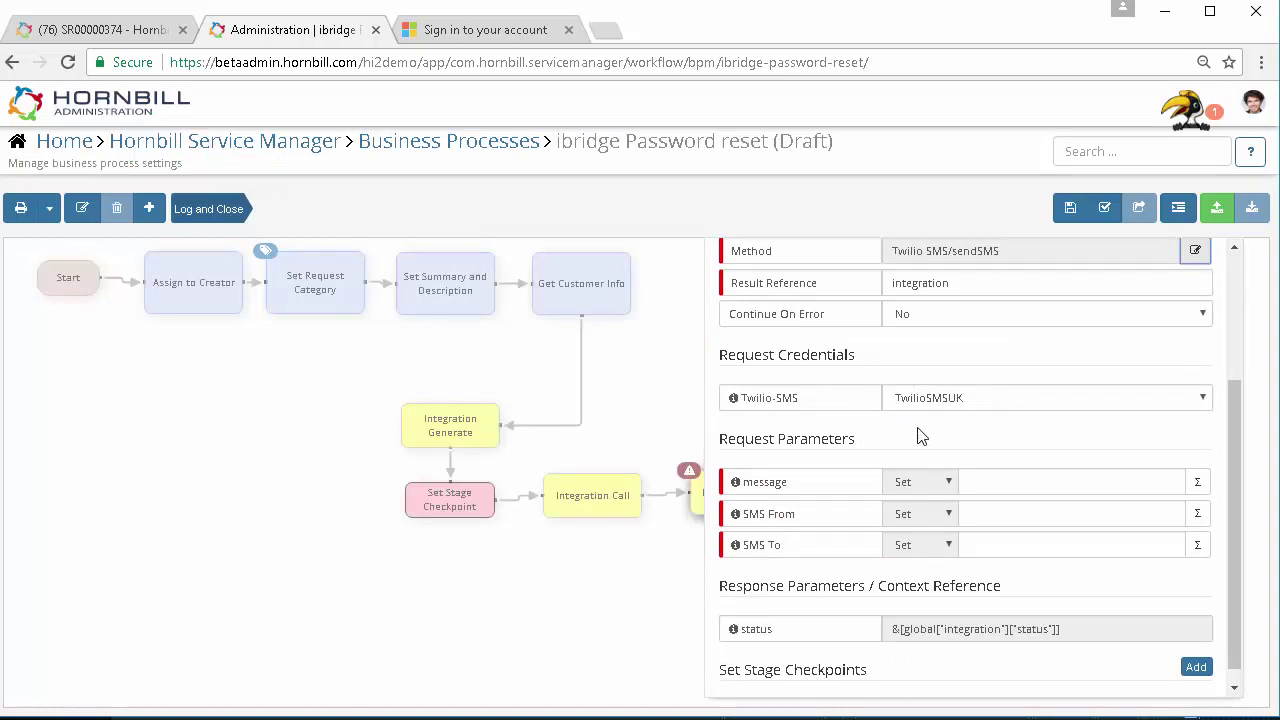
click(992, 481)
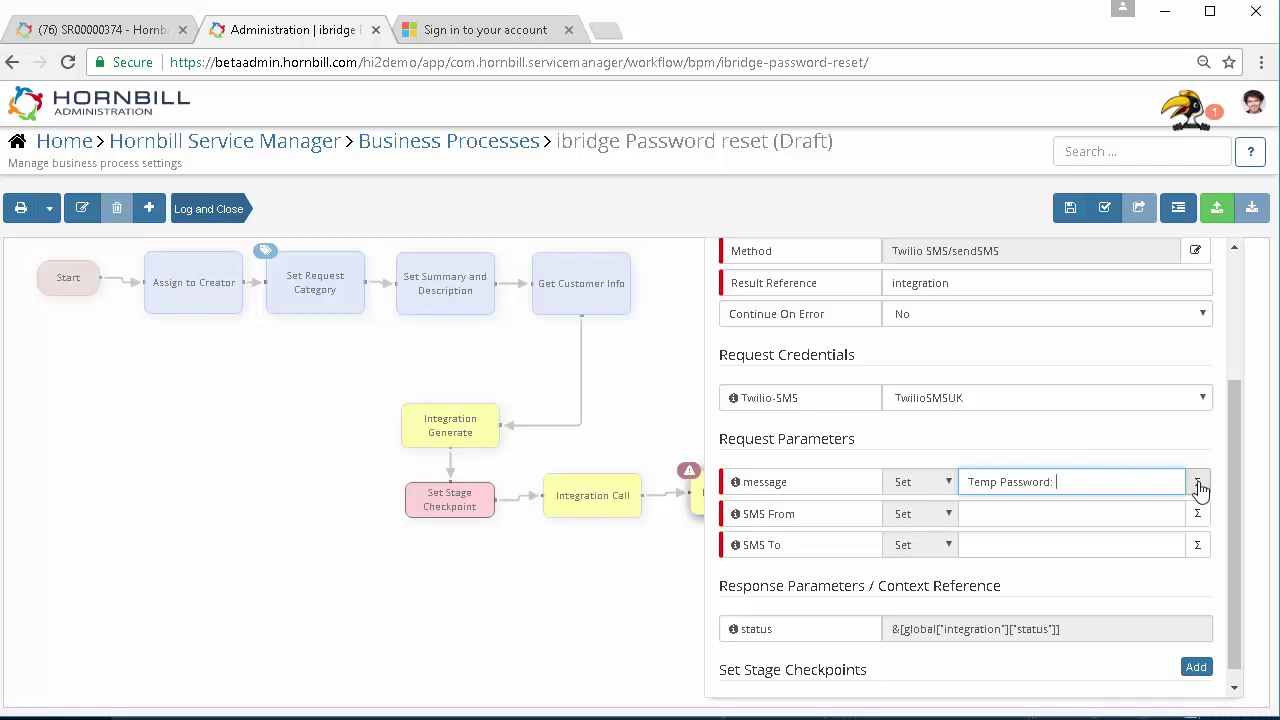
click(1198, 484)
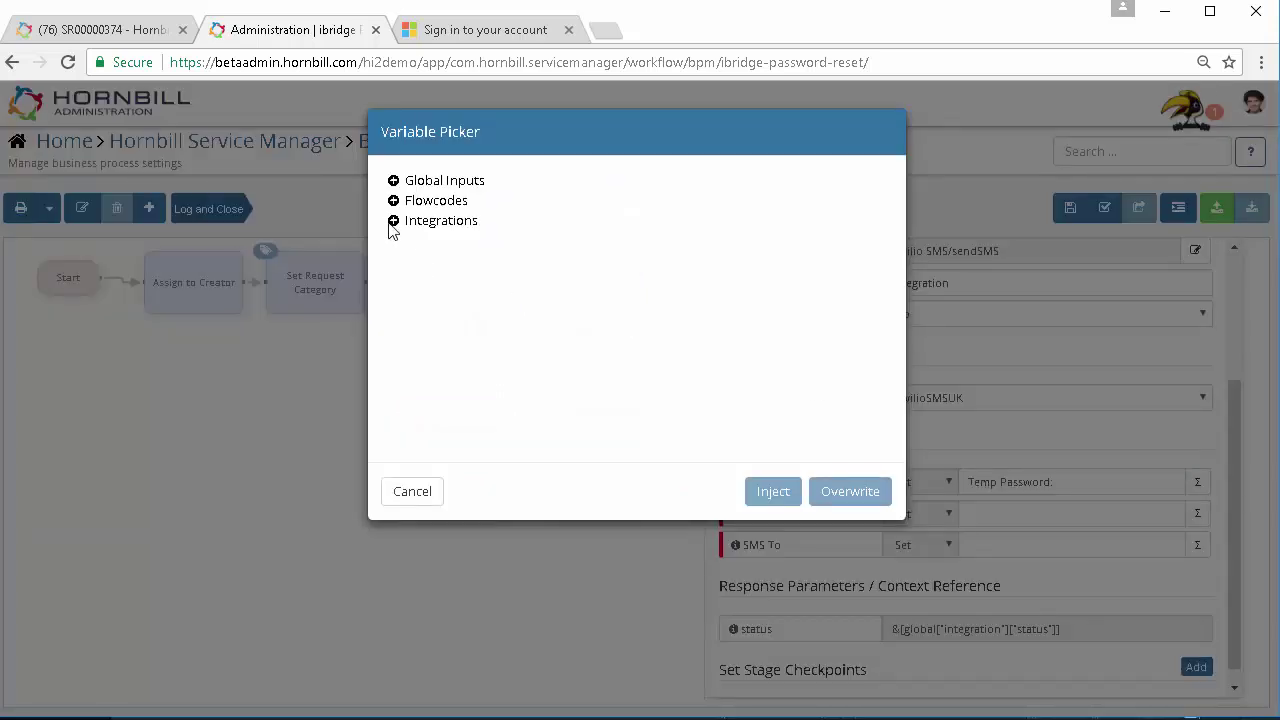
click(392, 222)
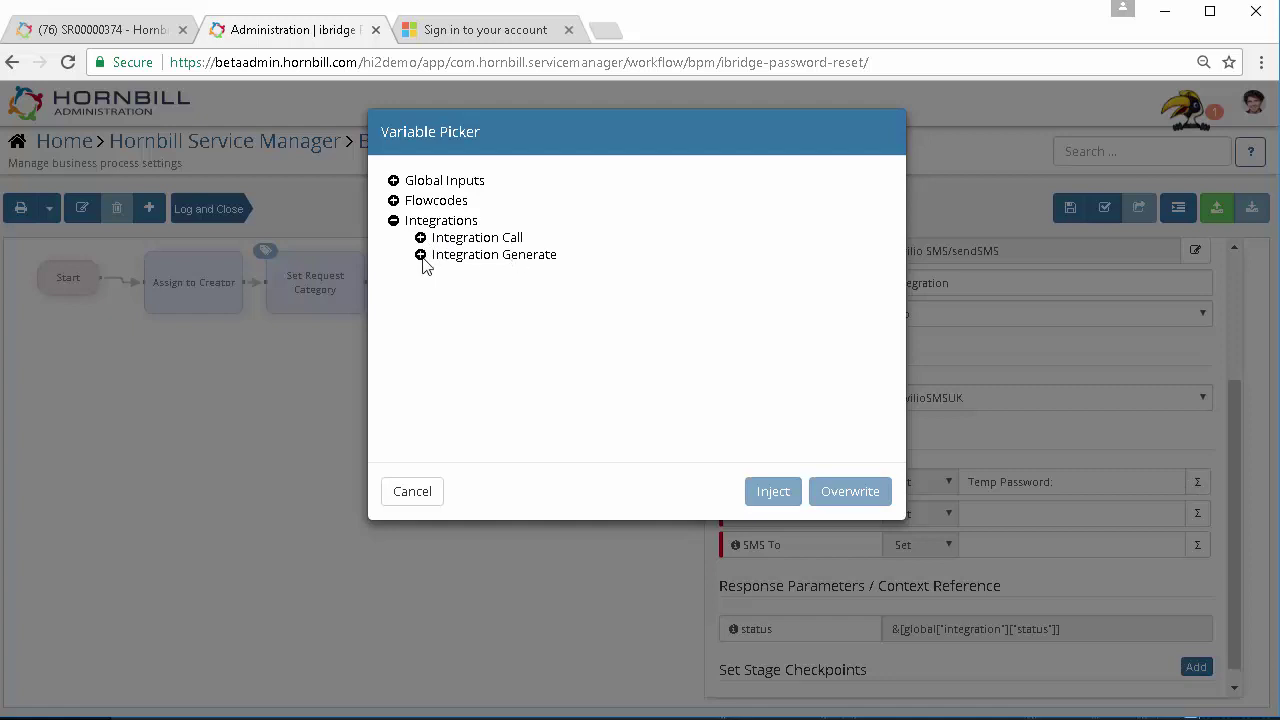
click(421, 256)
click(477, 275)
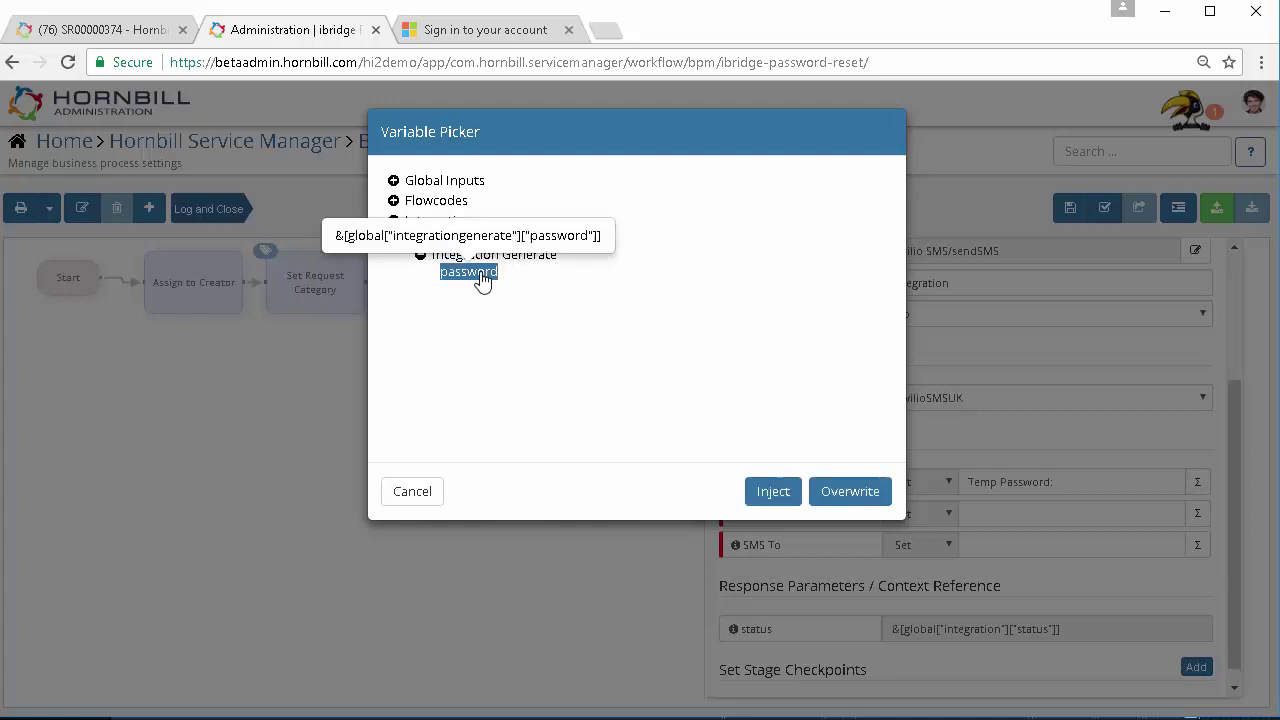
click(772, 491)
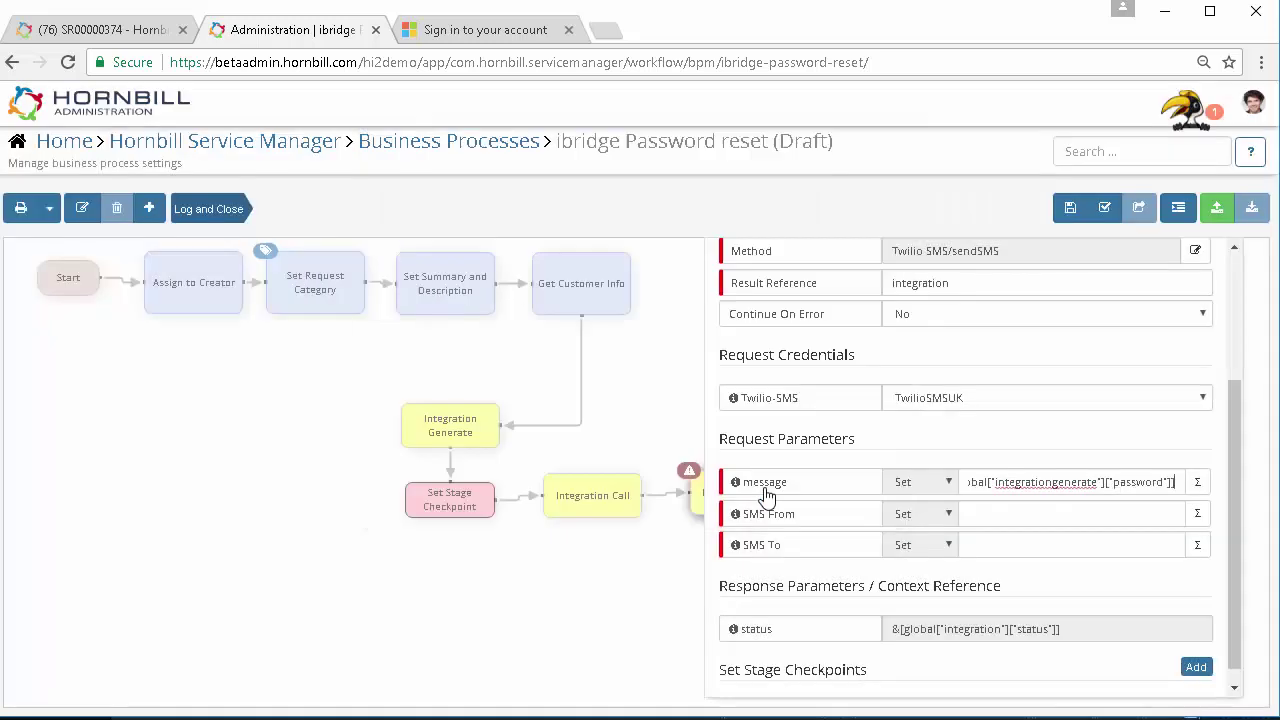
click(974, 516)
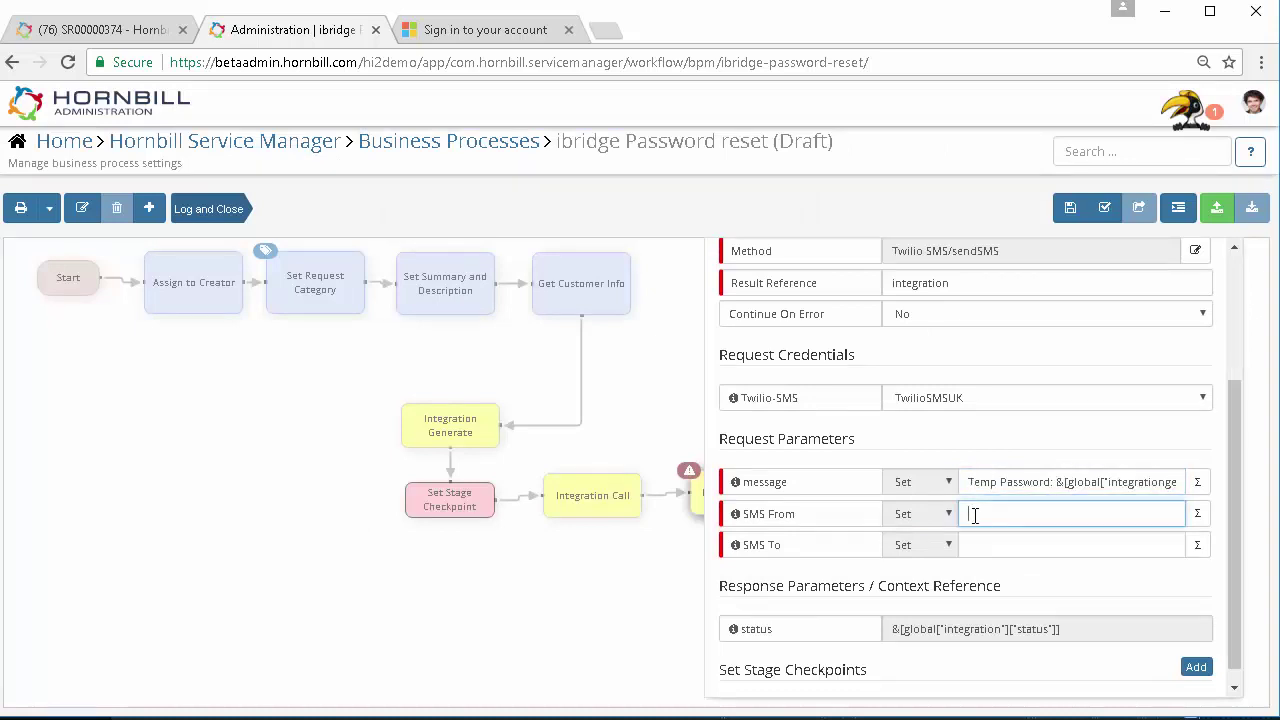
key(ctrl+v)
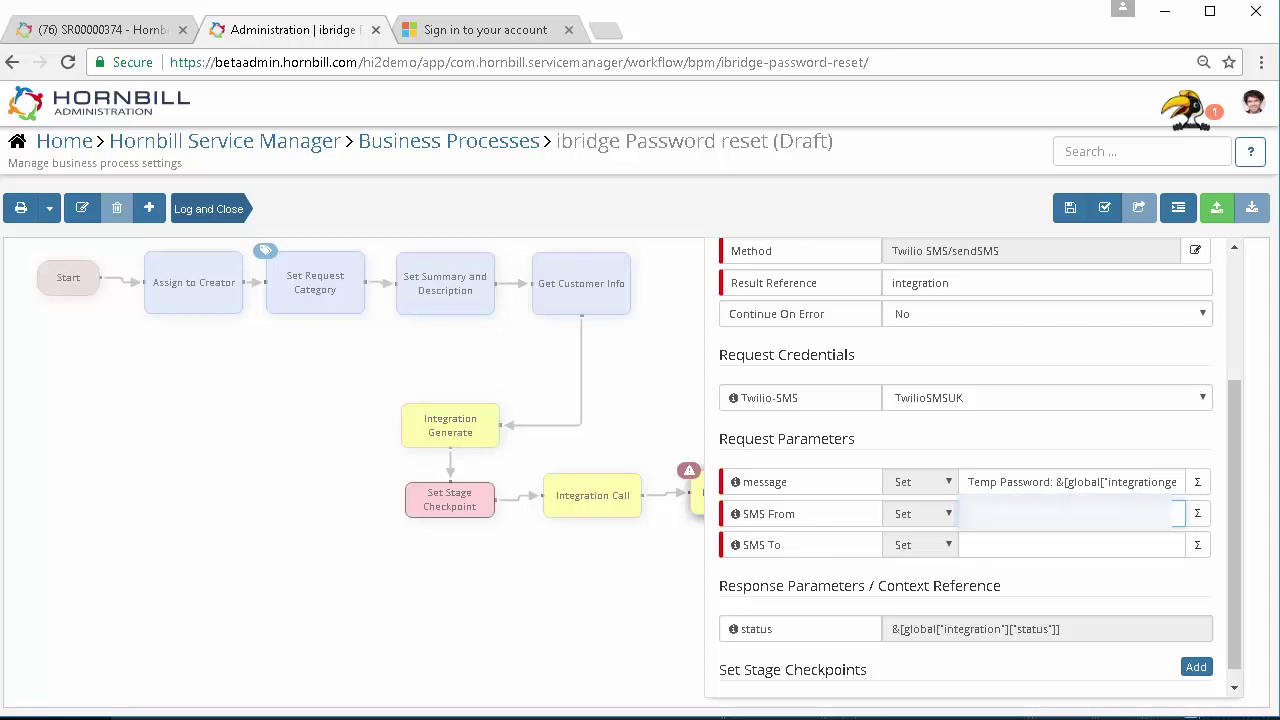
- Set SMS To as +44 followed by Get Customer Info's Primary Phone Number
click(986, 544)
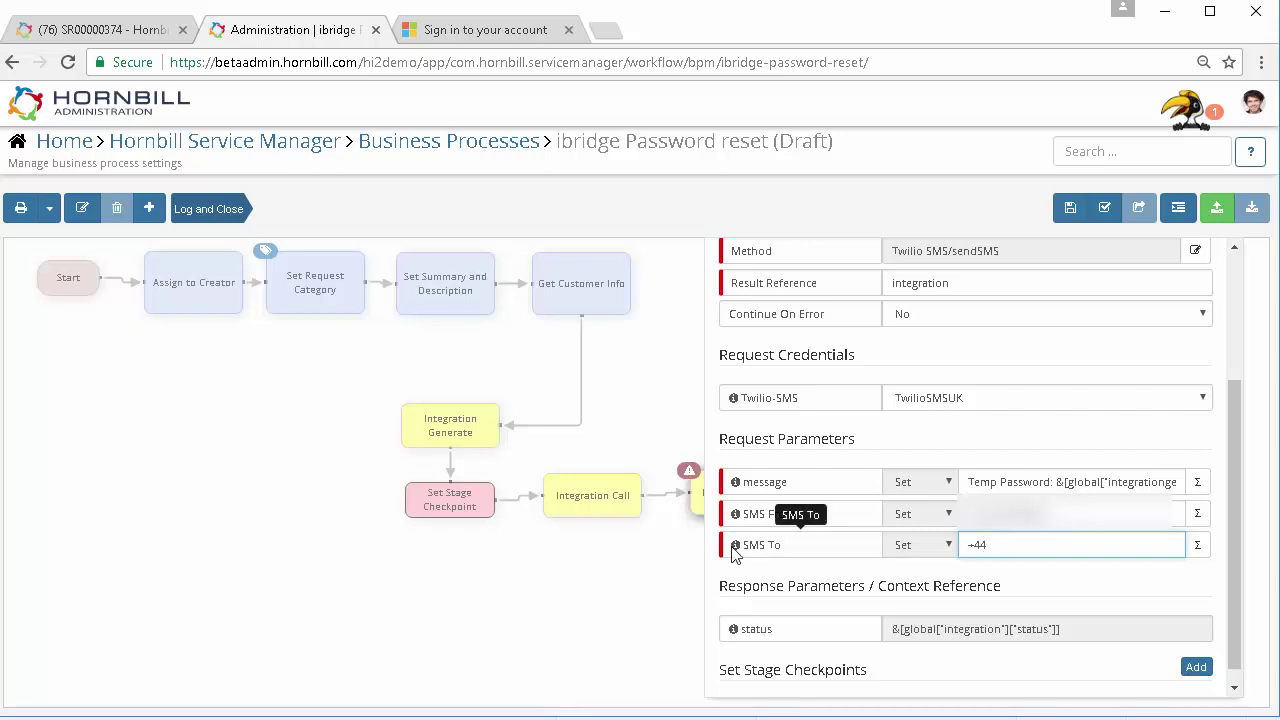
mouse_move(735, 550)
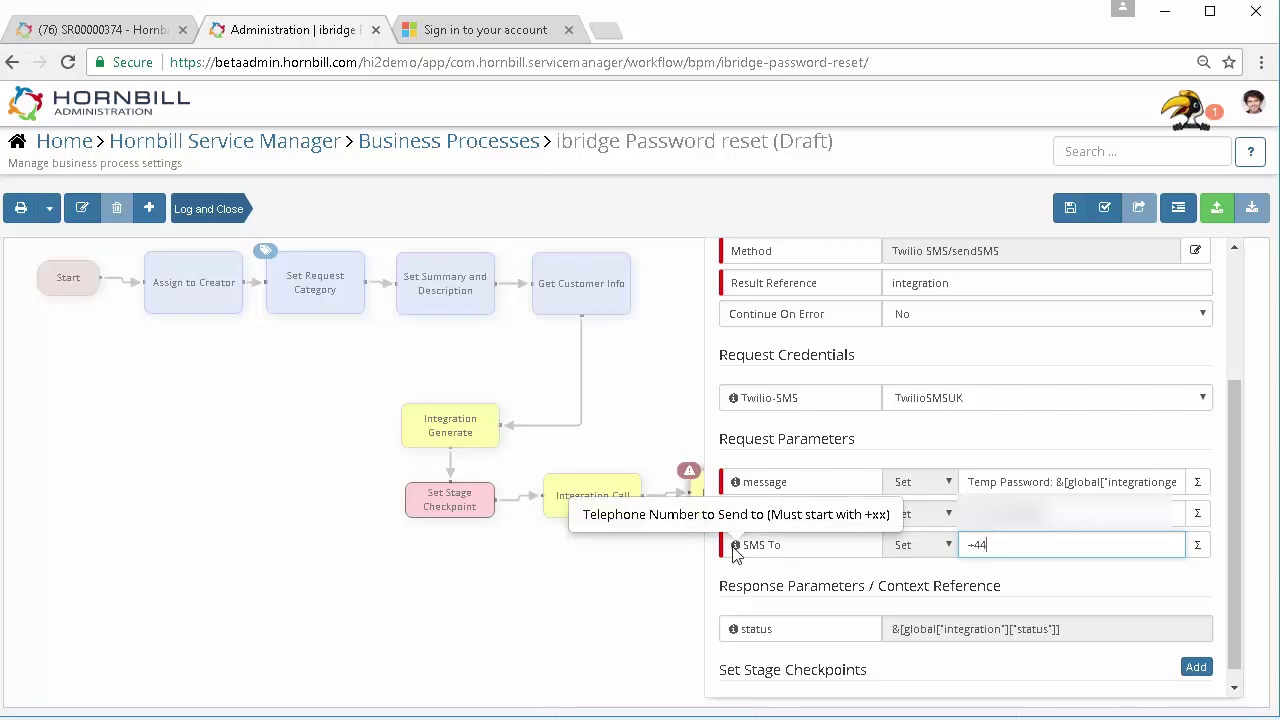
click(1198, 545)
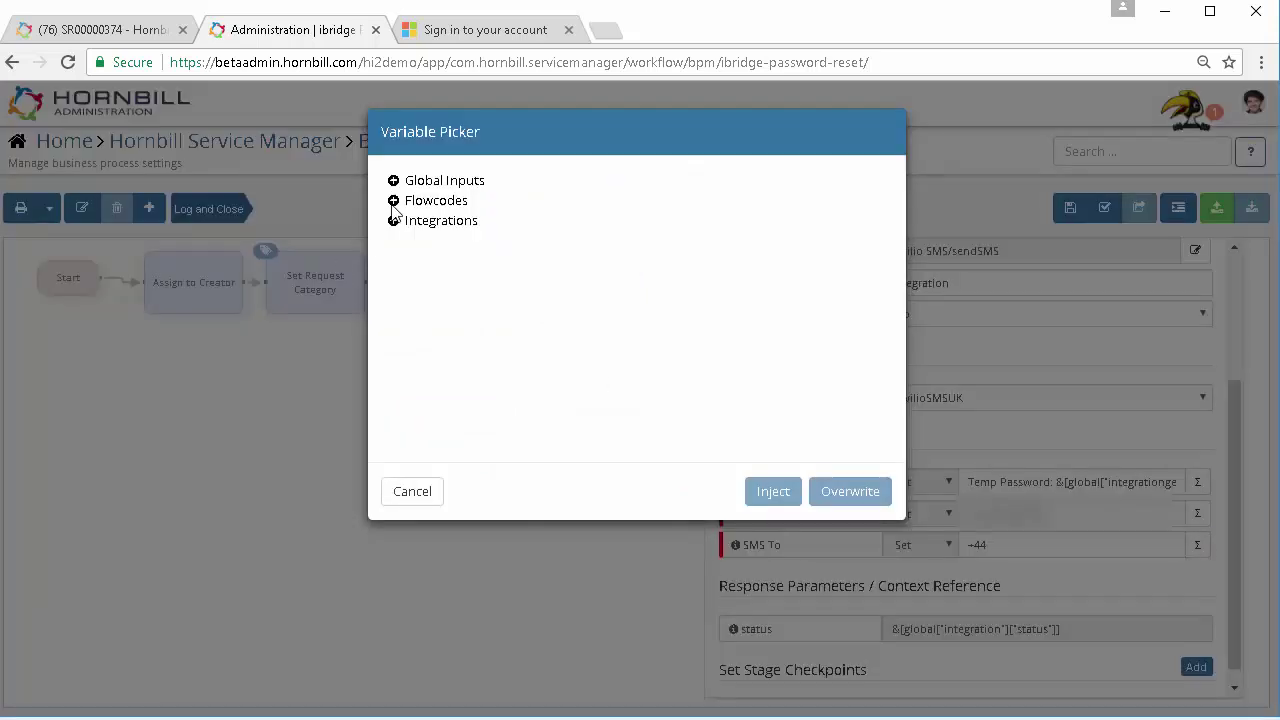
click(393, 201)
click(421, 218)
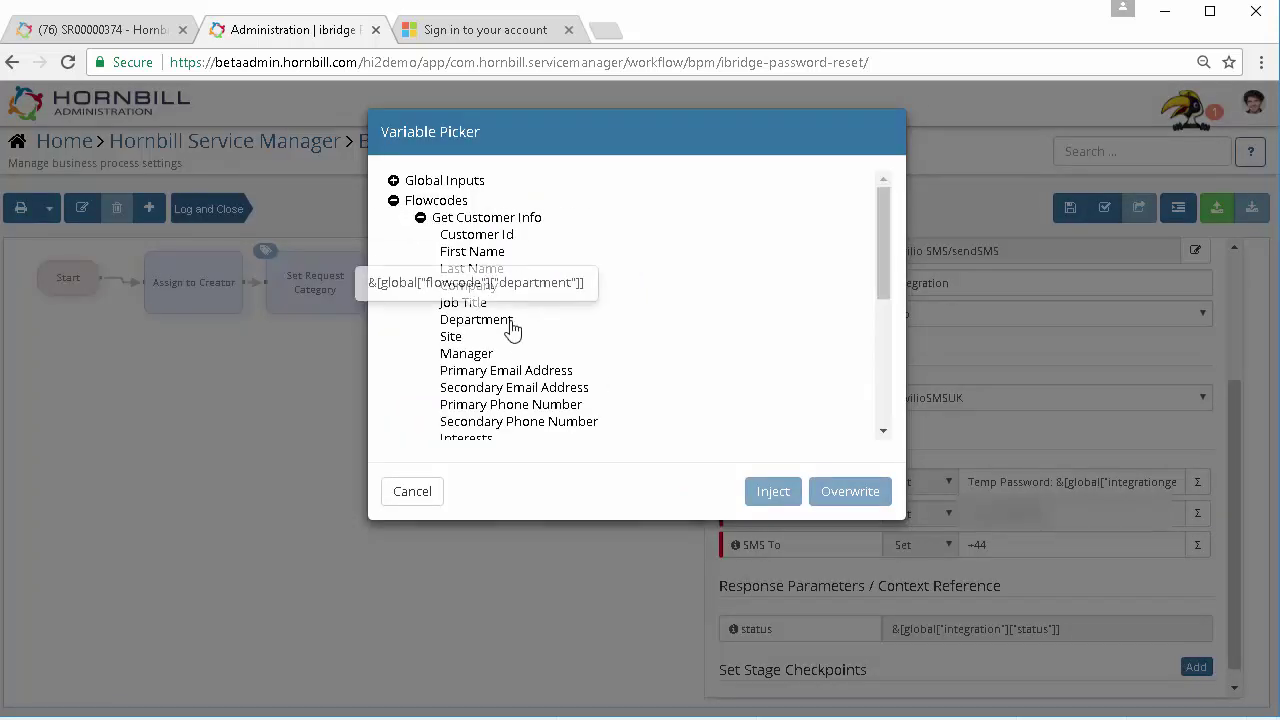
scroll(466, 342, down, 1)
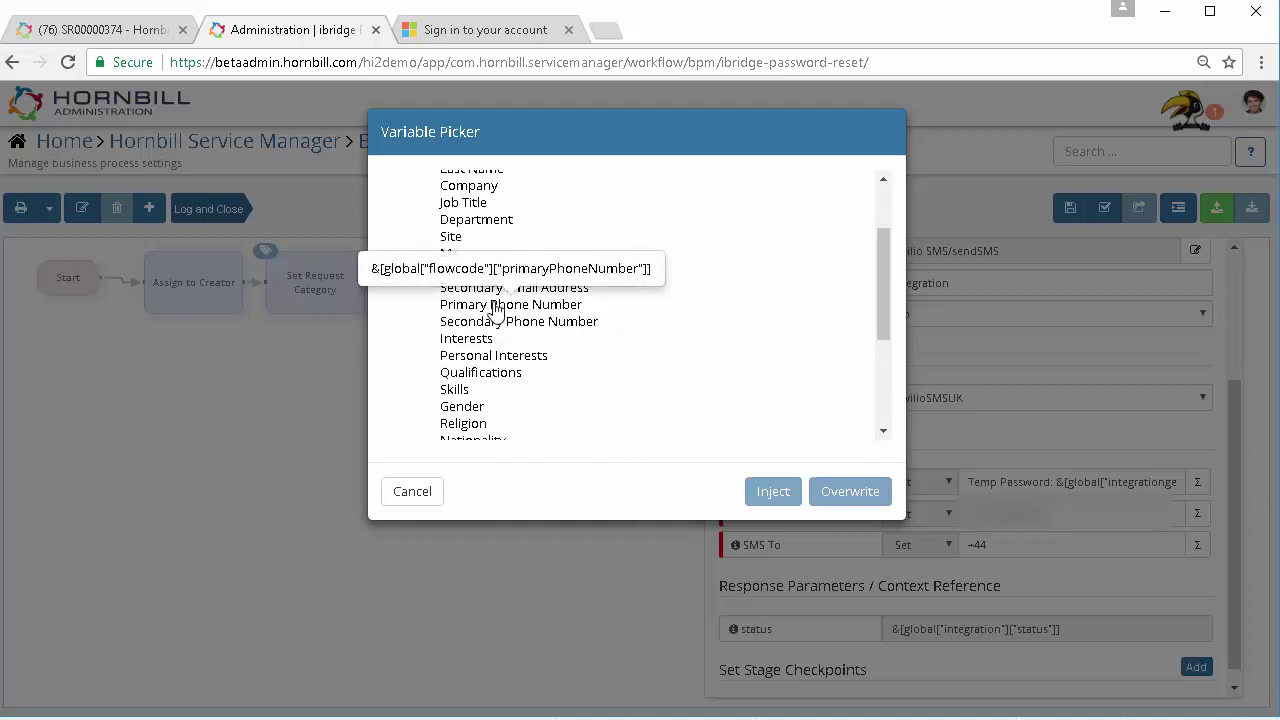
click(495, 310)
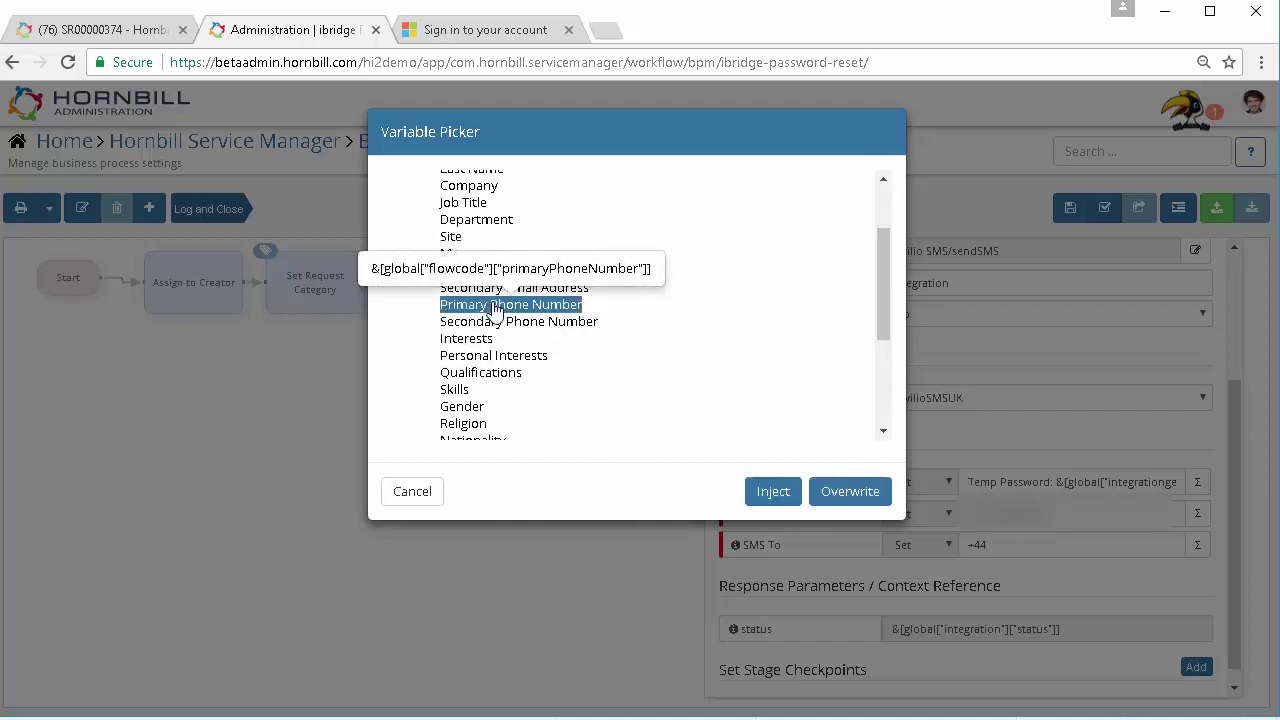
click(772, 492)
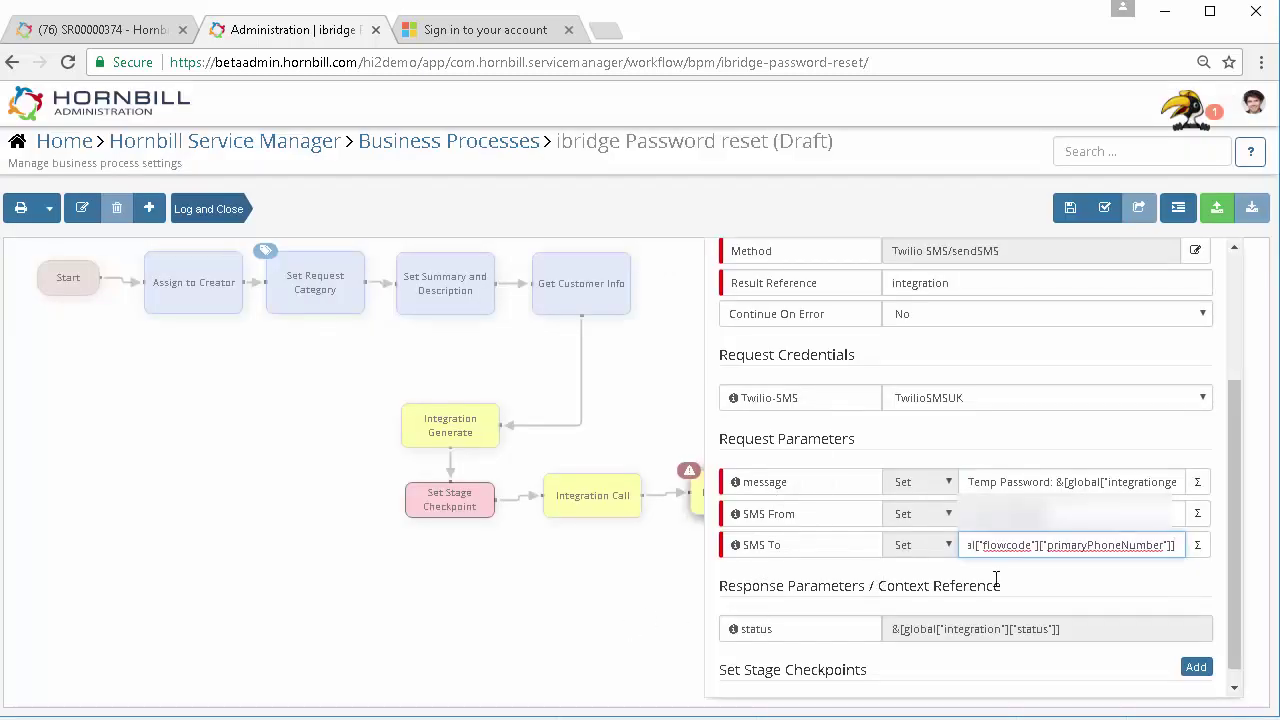
- Close the sendSMS properties and begin adding the next step after the call
scroll(978, 578, down, 1)
click(580, 608)
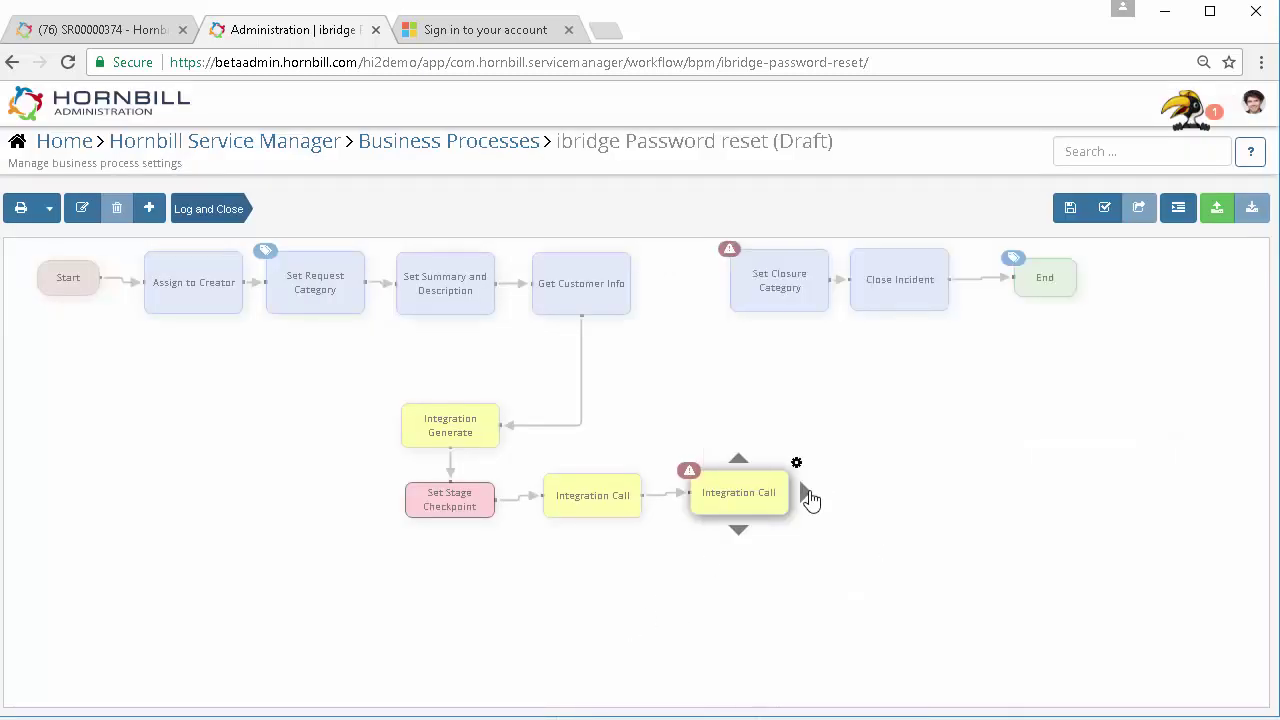
click(808, 495)
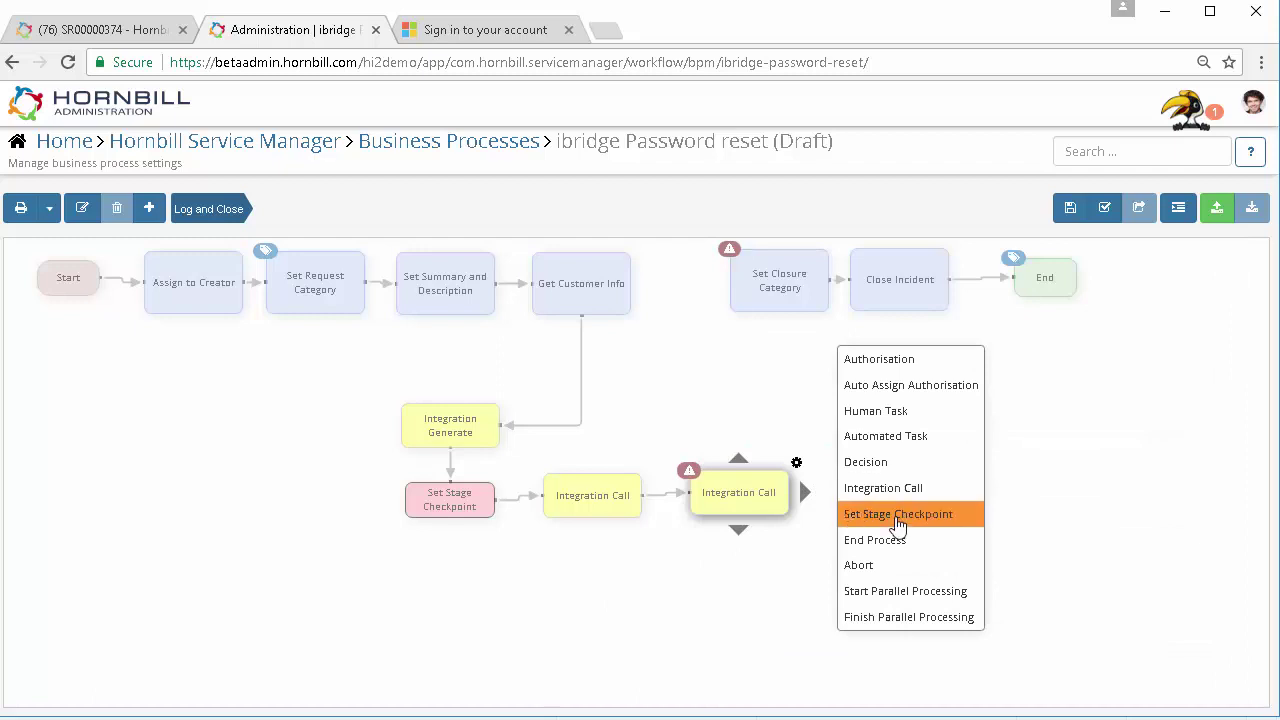
- Add a Set Stage Checkpoint after the sendSMS Integration Call, marking stage 'Send via SMS'
click(899, 516)
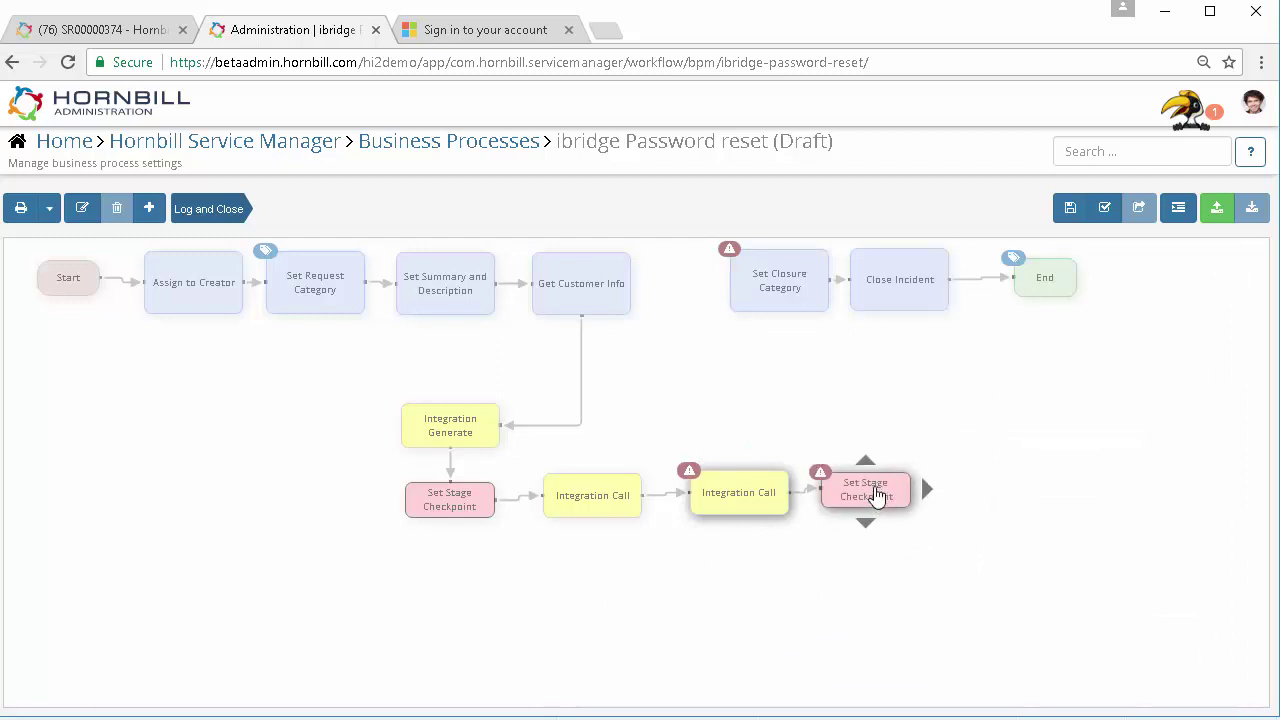
click(920, 464)
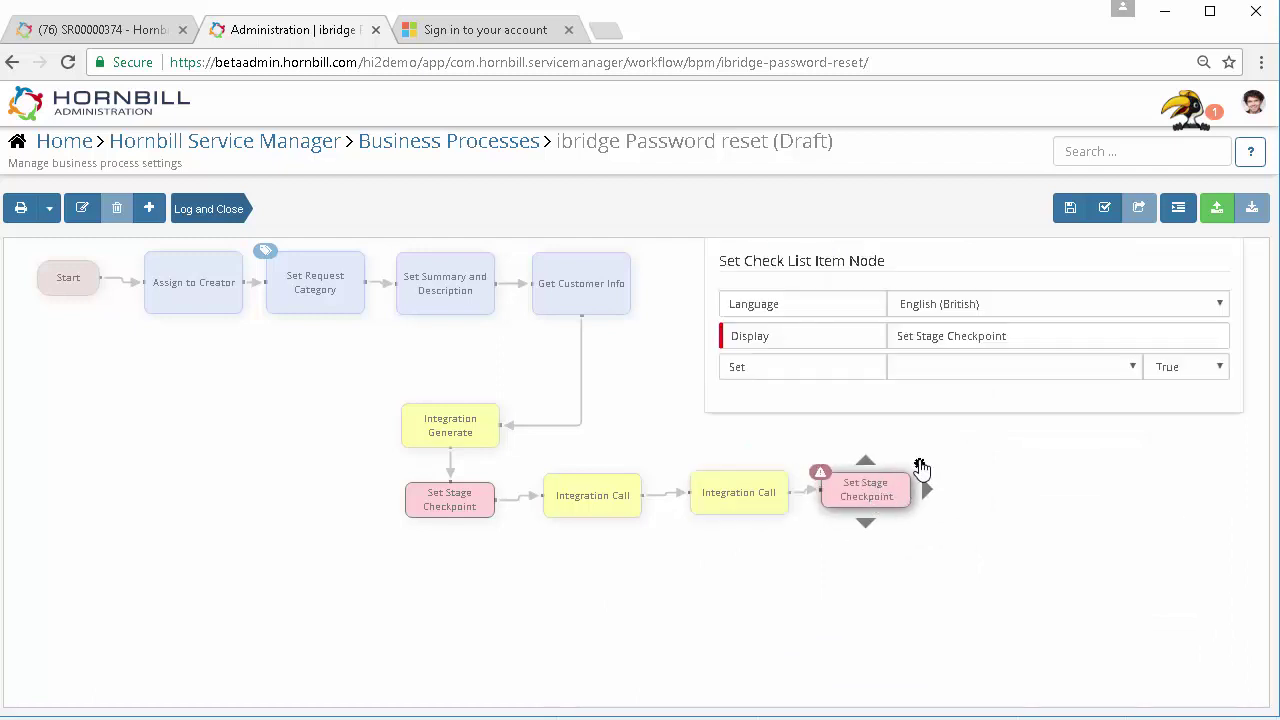
click(1131, 367)
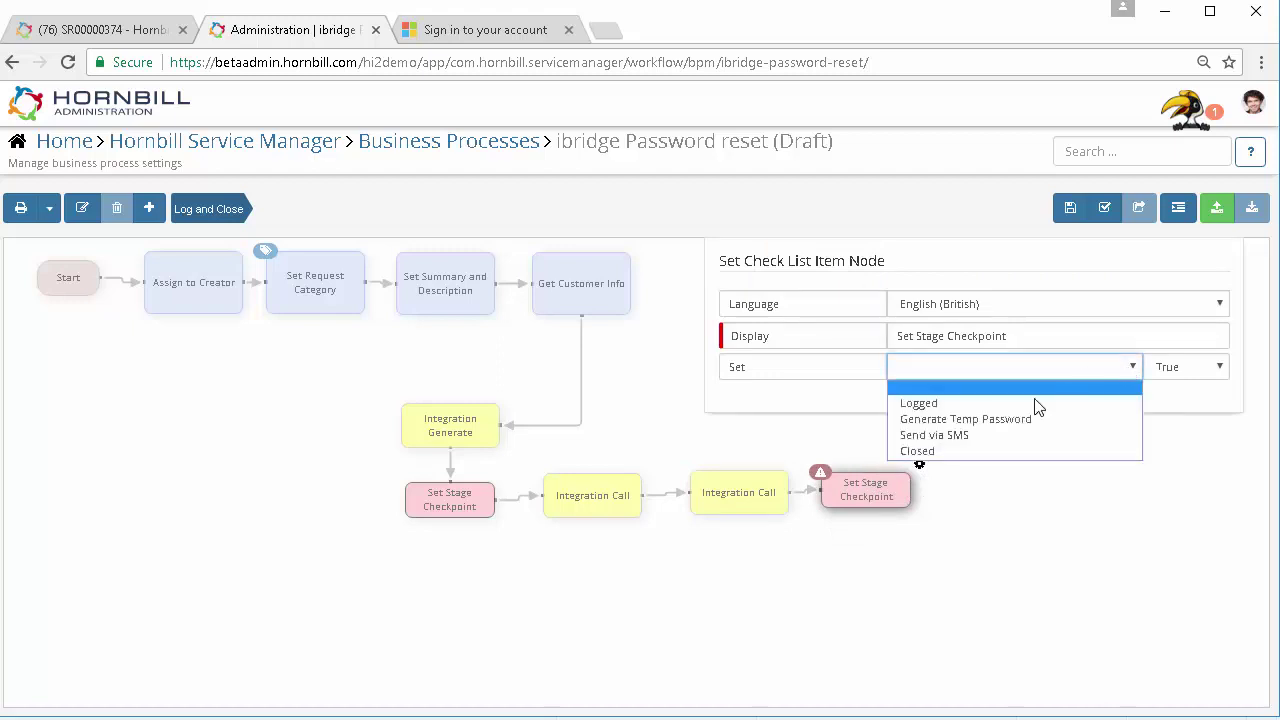
click(968, 437)
click(863, 463)
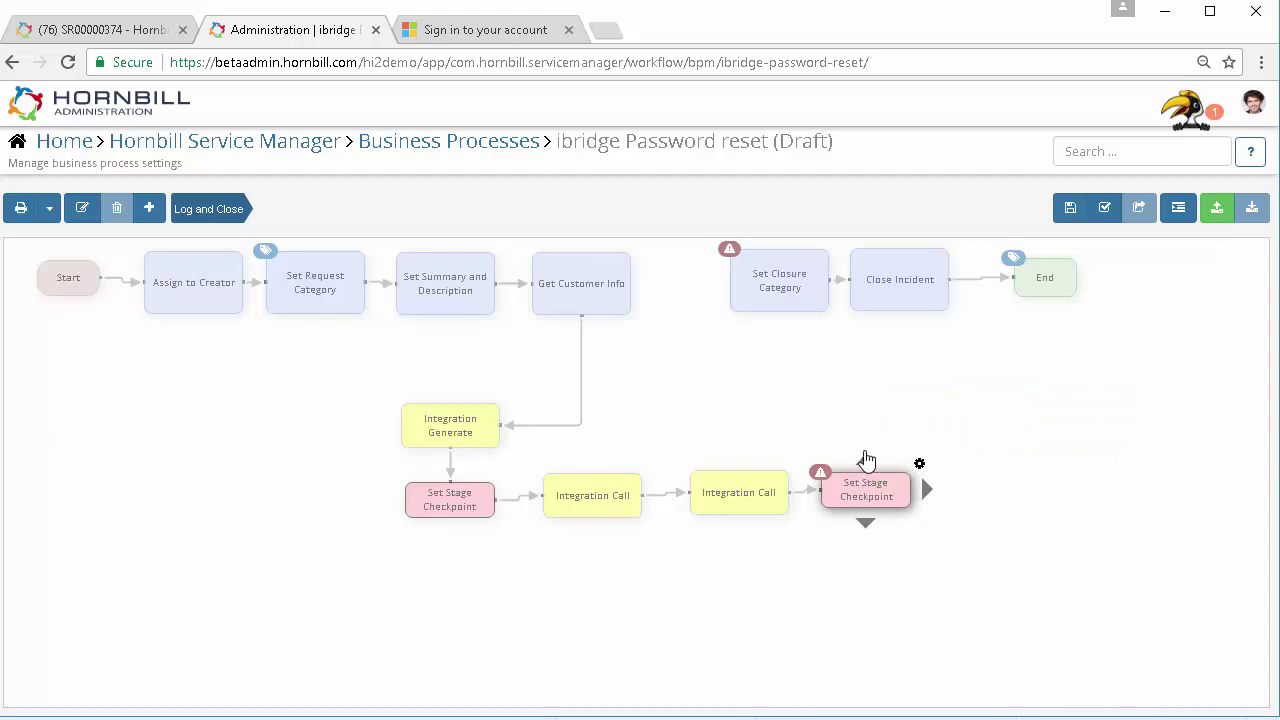
click(866, 452)
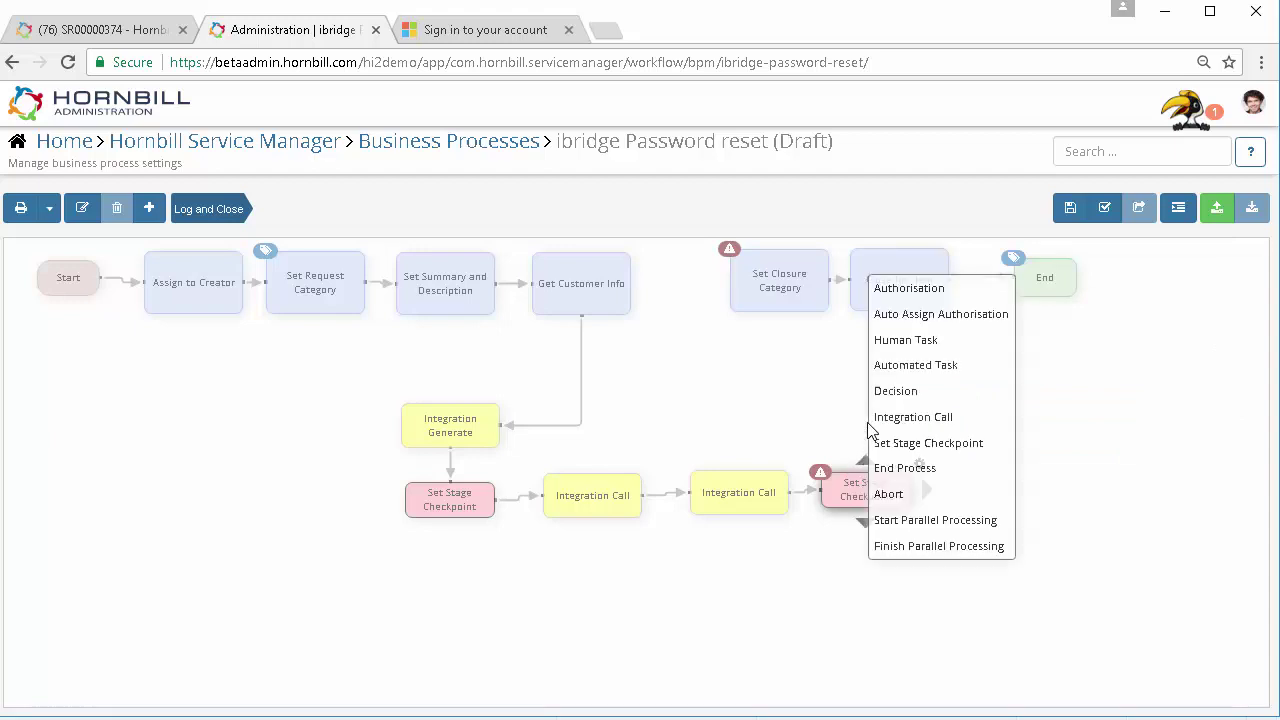
- Add an Automated Task node and place it directly above the checkpoint
click(895, 372)
drag(920, 429, 863, 400)
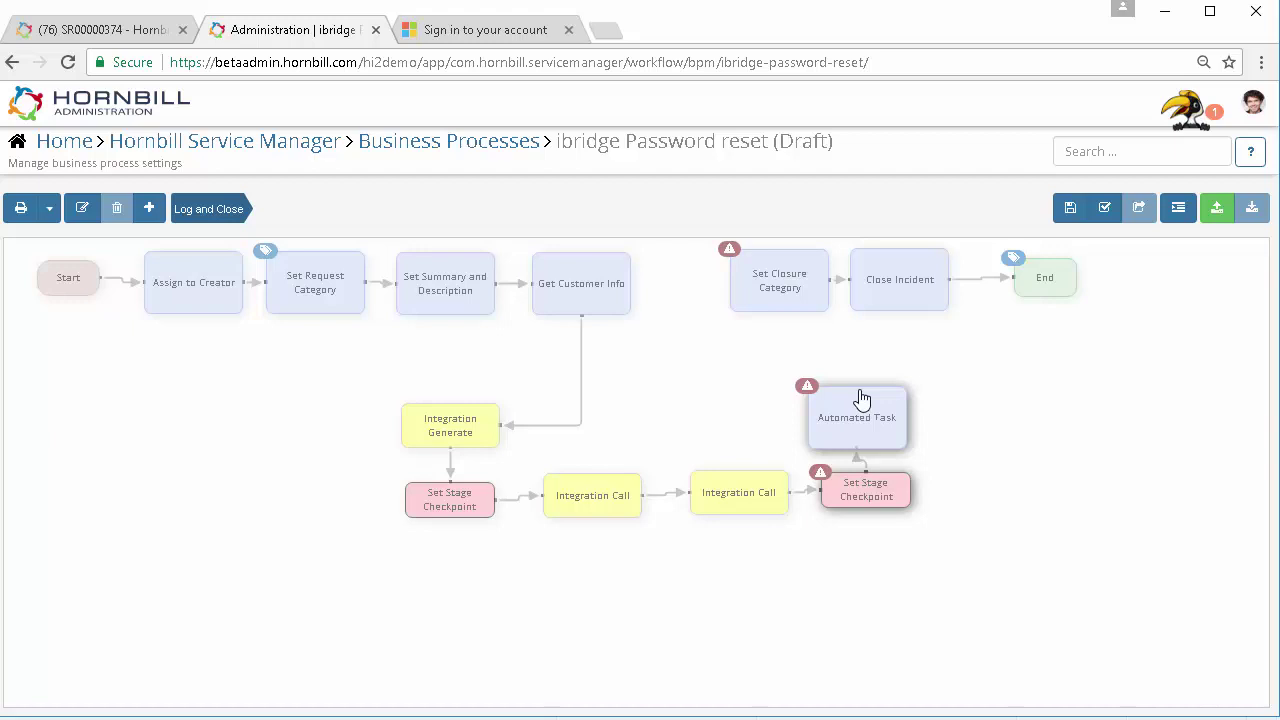
click(862, 400)
drag(858, 403, 870, 377)
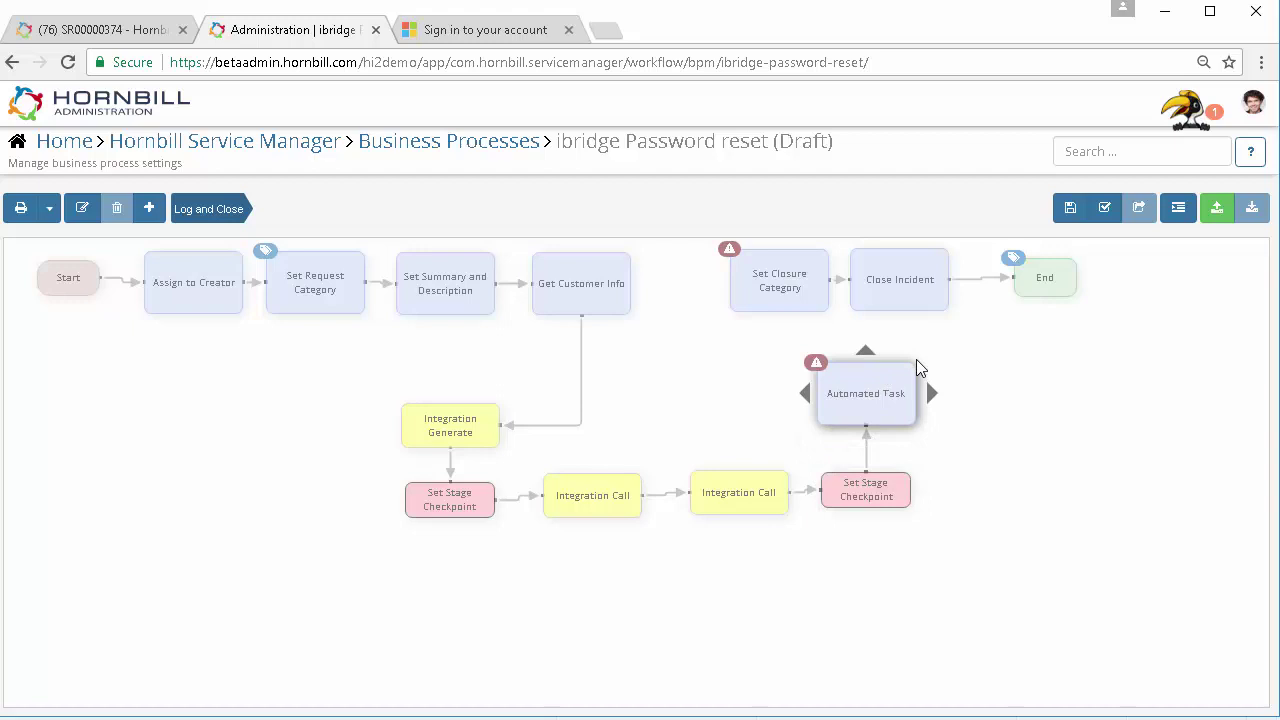
- Set the Automated Task to Entity: Requests / Update Request / Timeline, with Update Text Manual
click(923, 356)
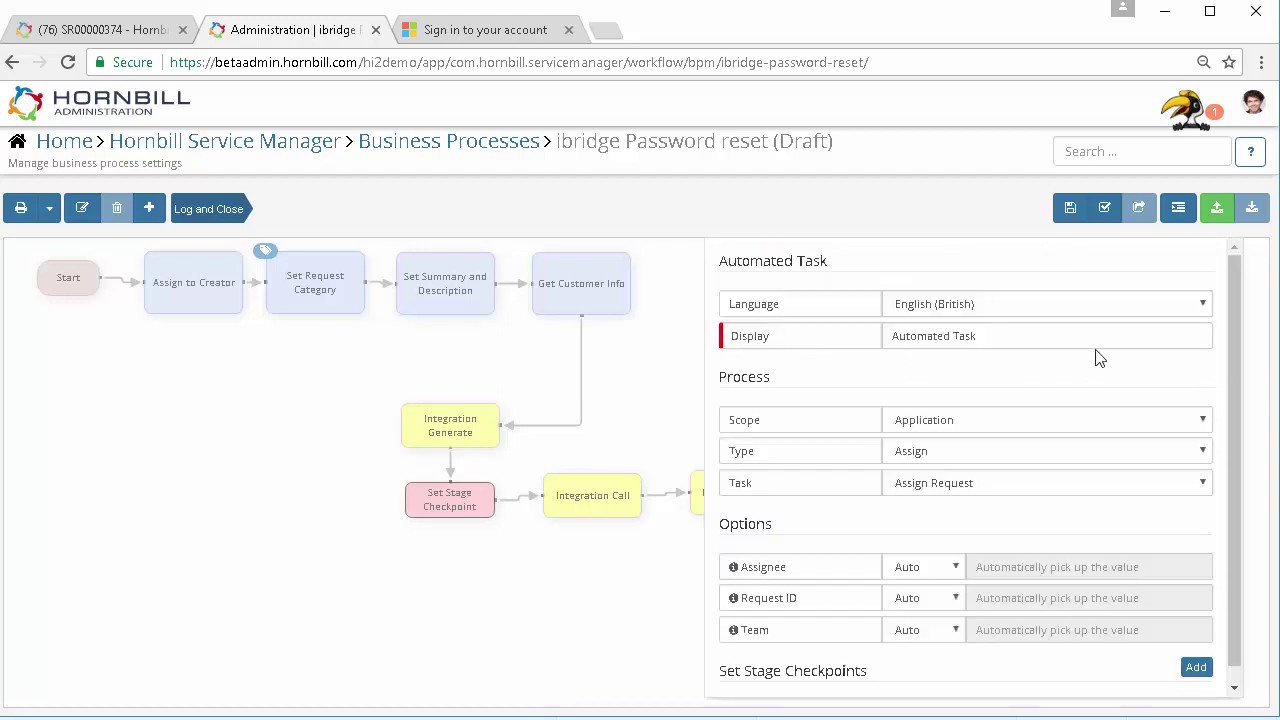
click(1014, 418)
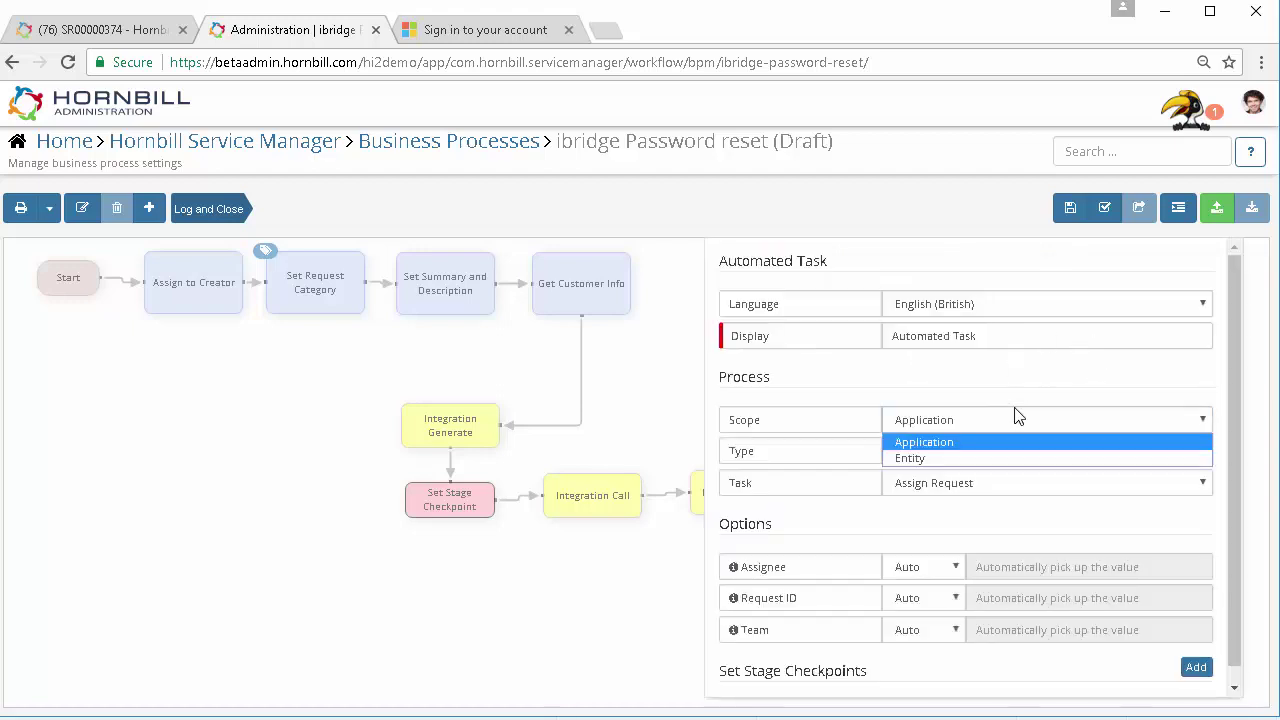
click(938, 452)
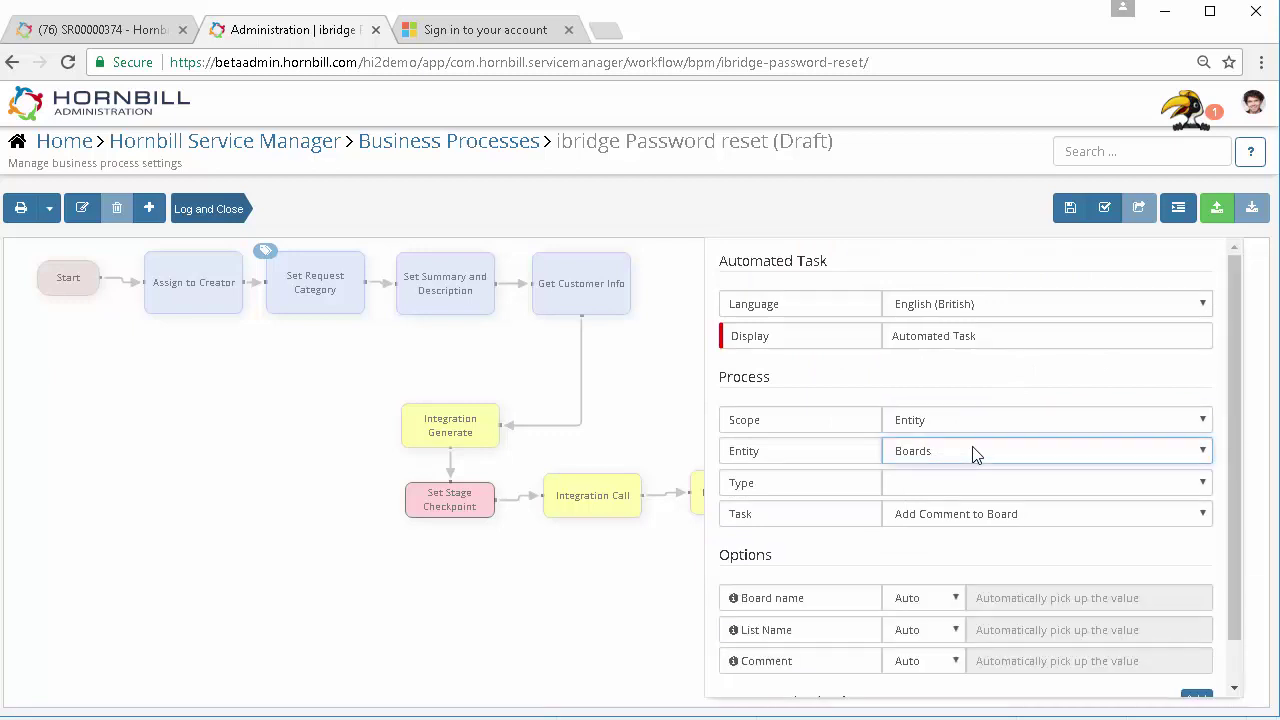
click(971, 449)
click(943, 554)
click(1006, 483)
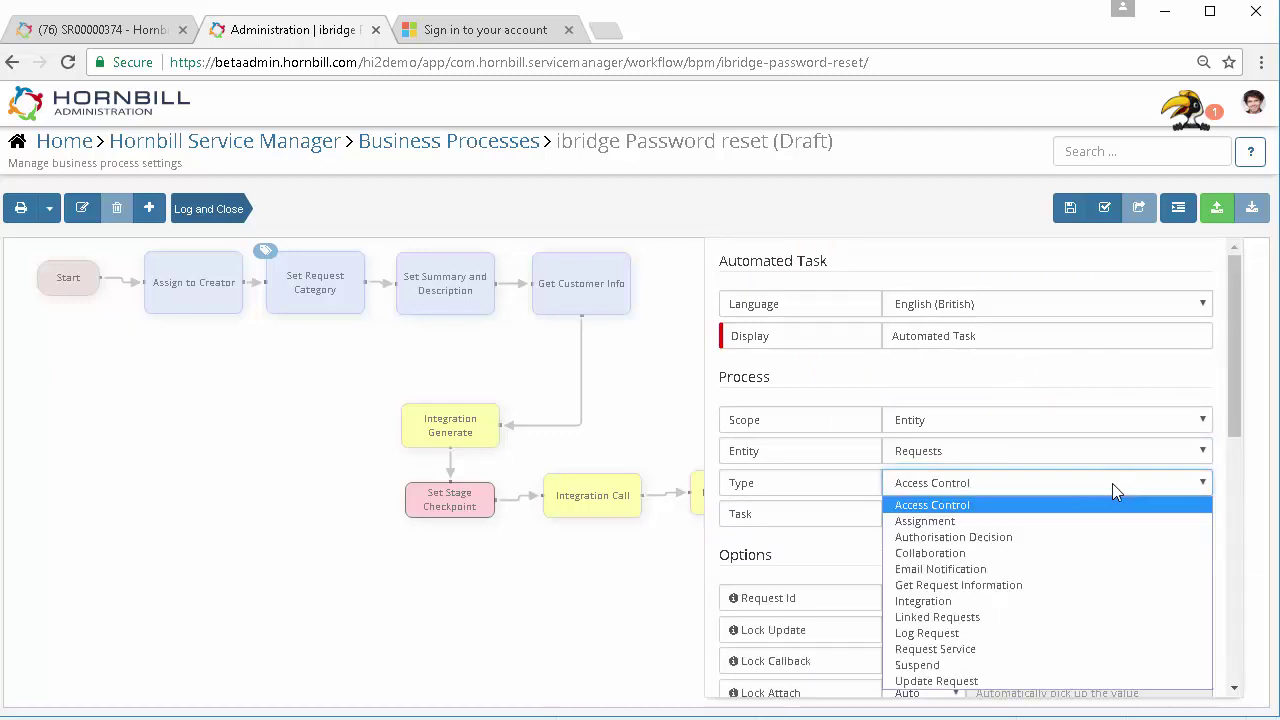
click(966, 682)
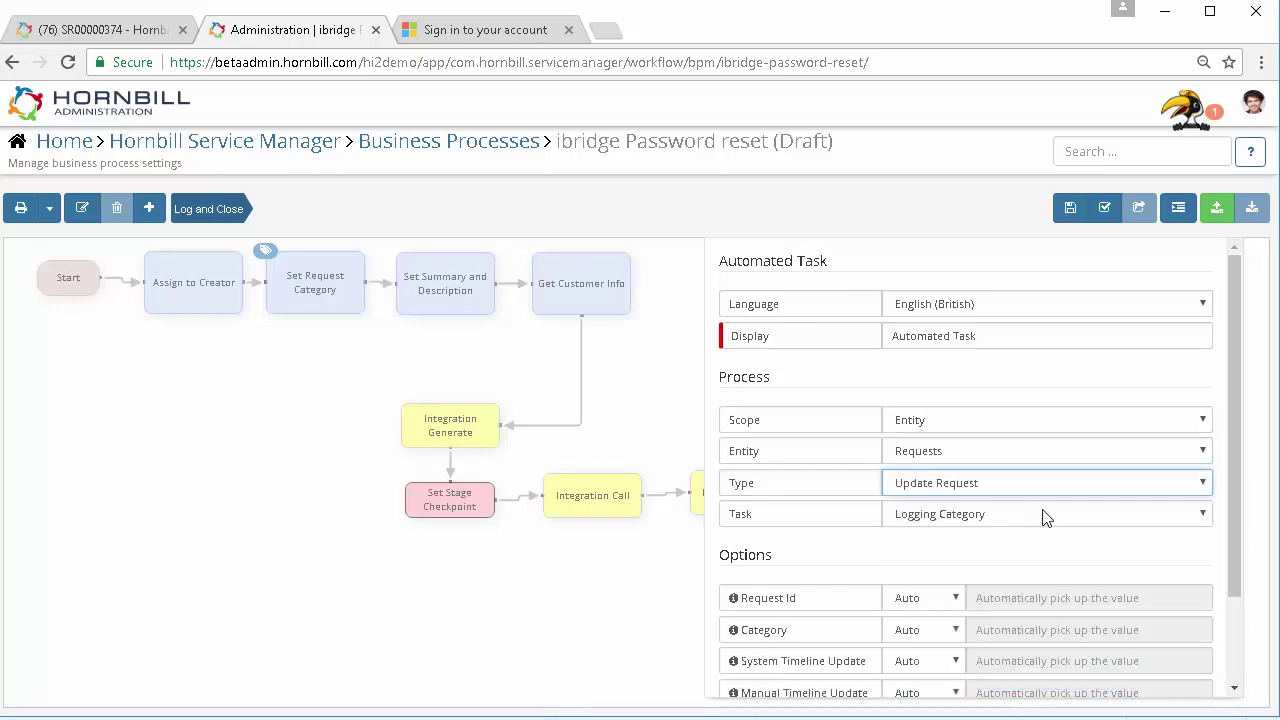
click(1042, 514)
click(945, 708)
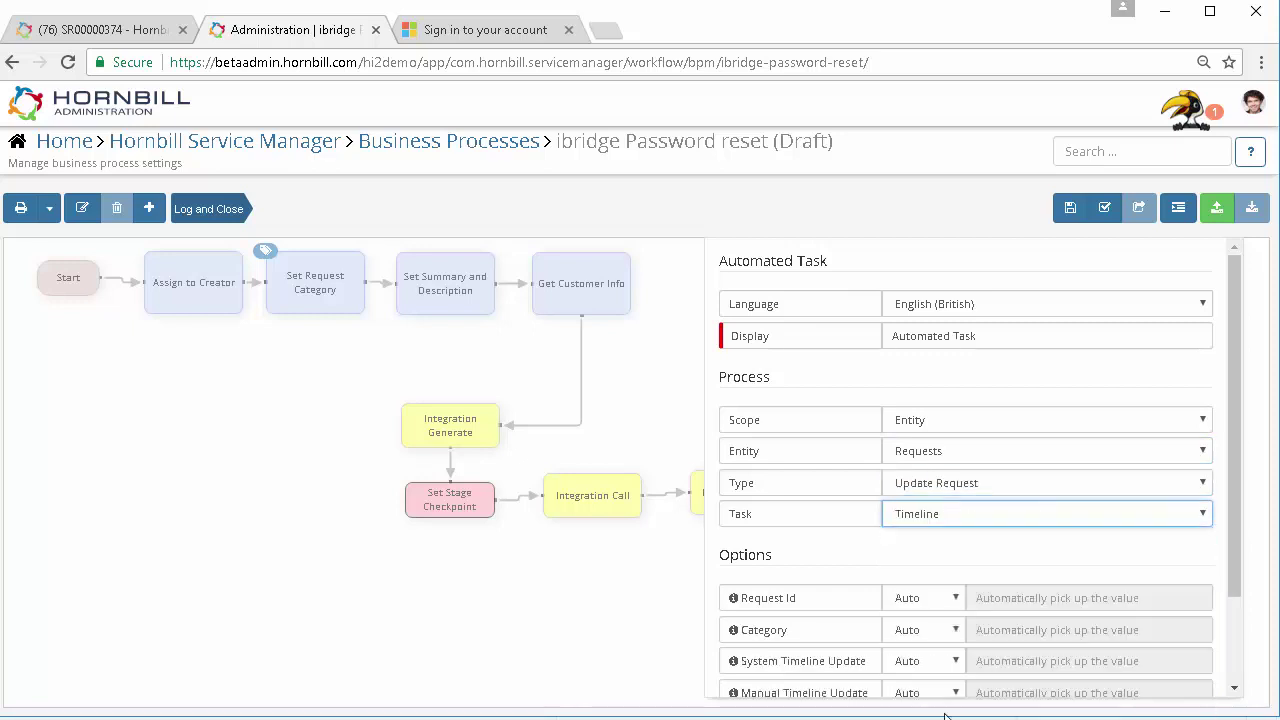
click(952, 630)
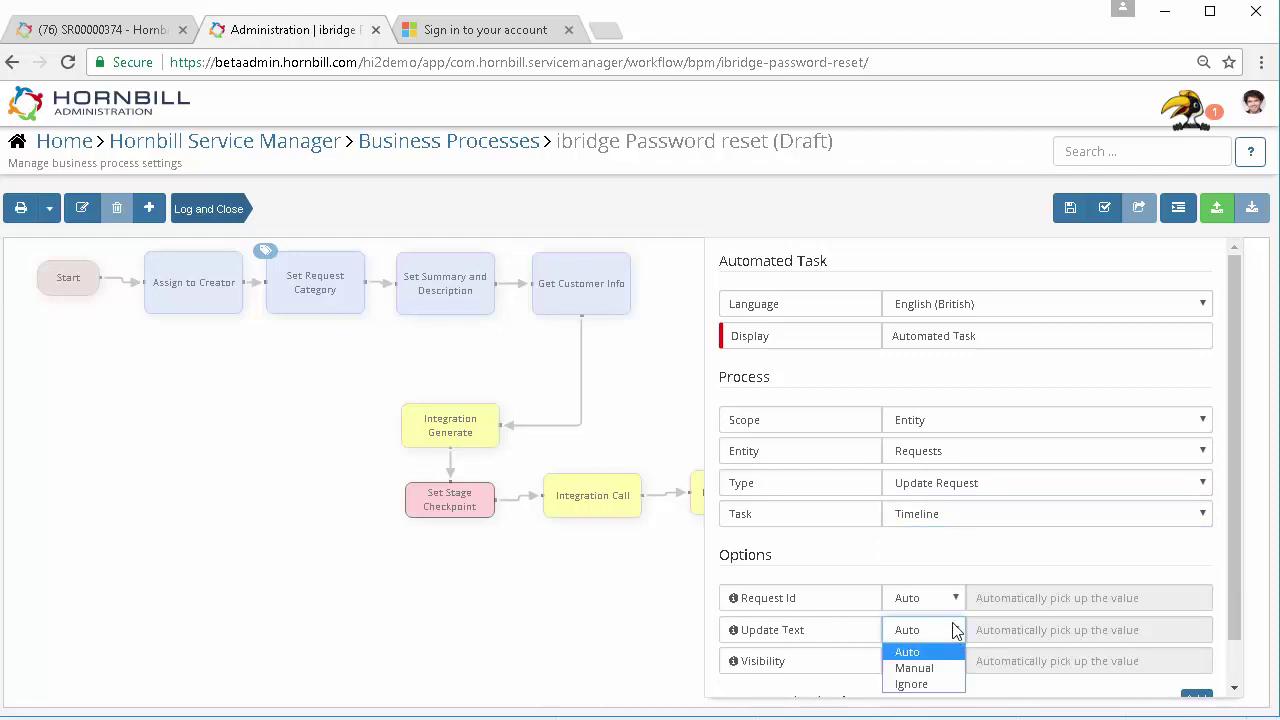
click(934, 670)
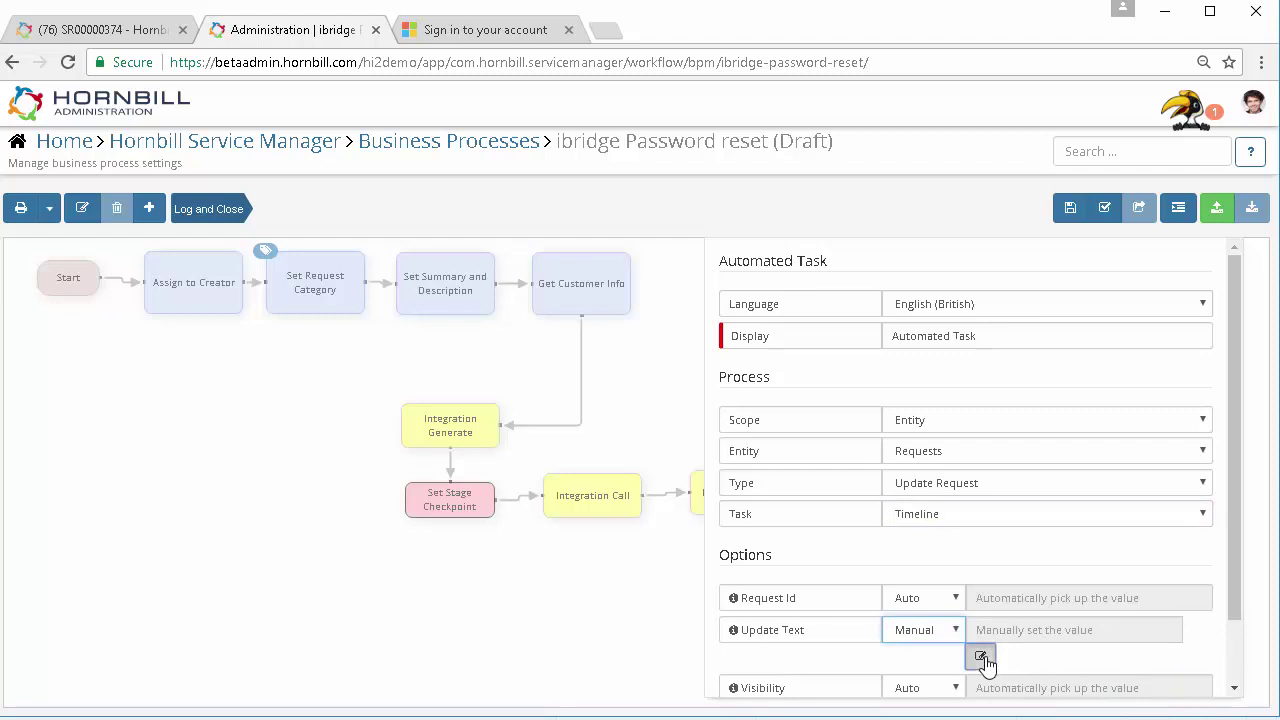
- Set the update text to 'Temp Password: ' followed by the Integration Generate password variable
click(980, 656)
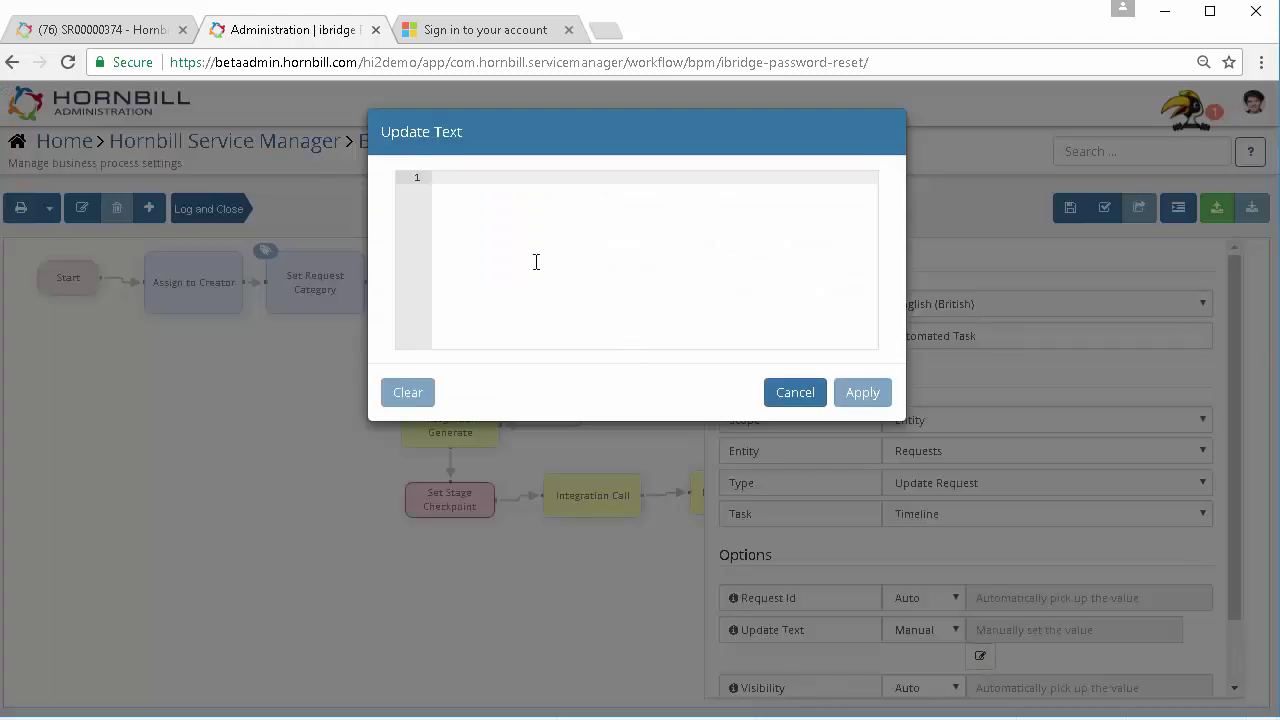
text(Temp)
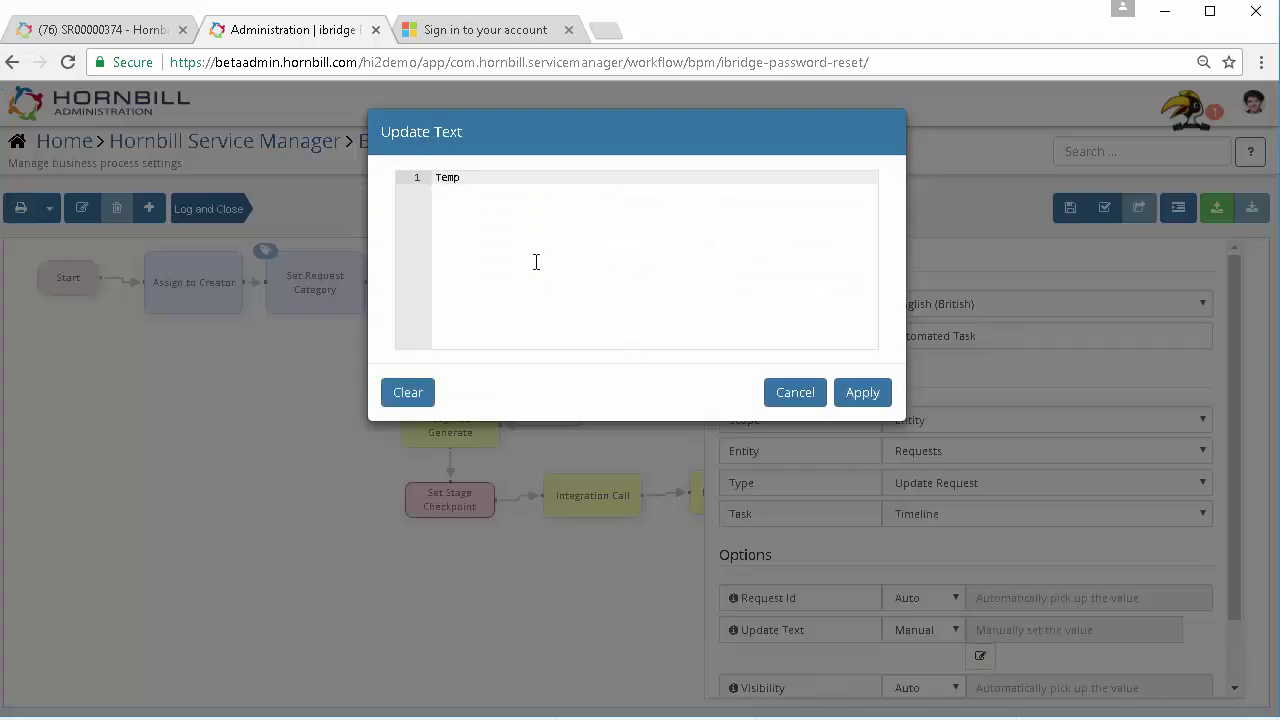
text( Password:)
right_click(561, 176)
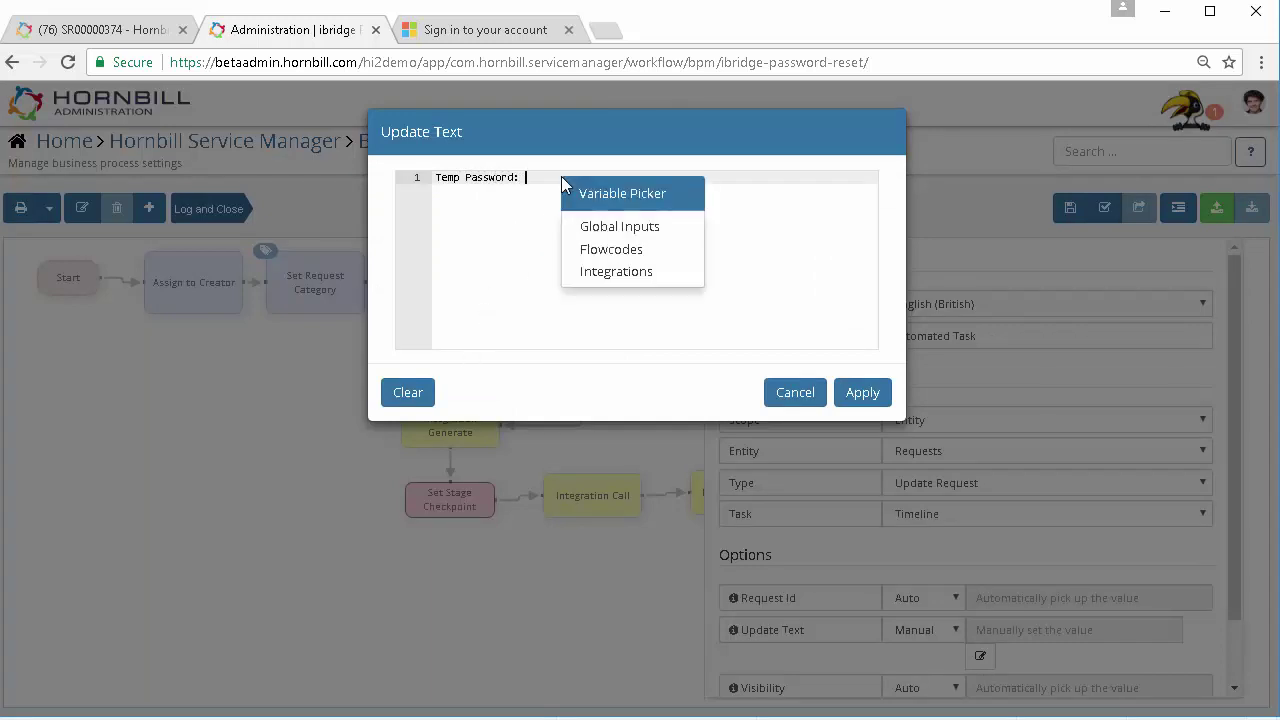
click(620, 274)
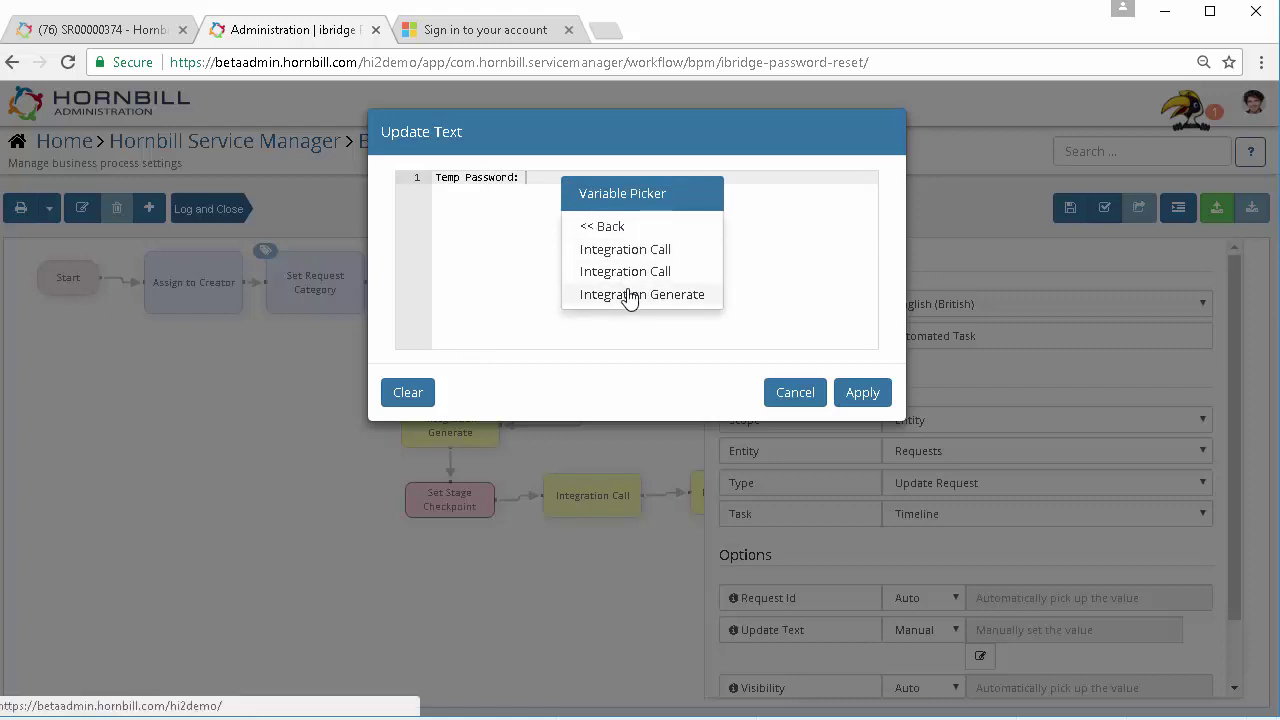
click(630, 290)
click(598, 252)
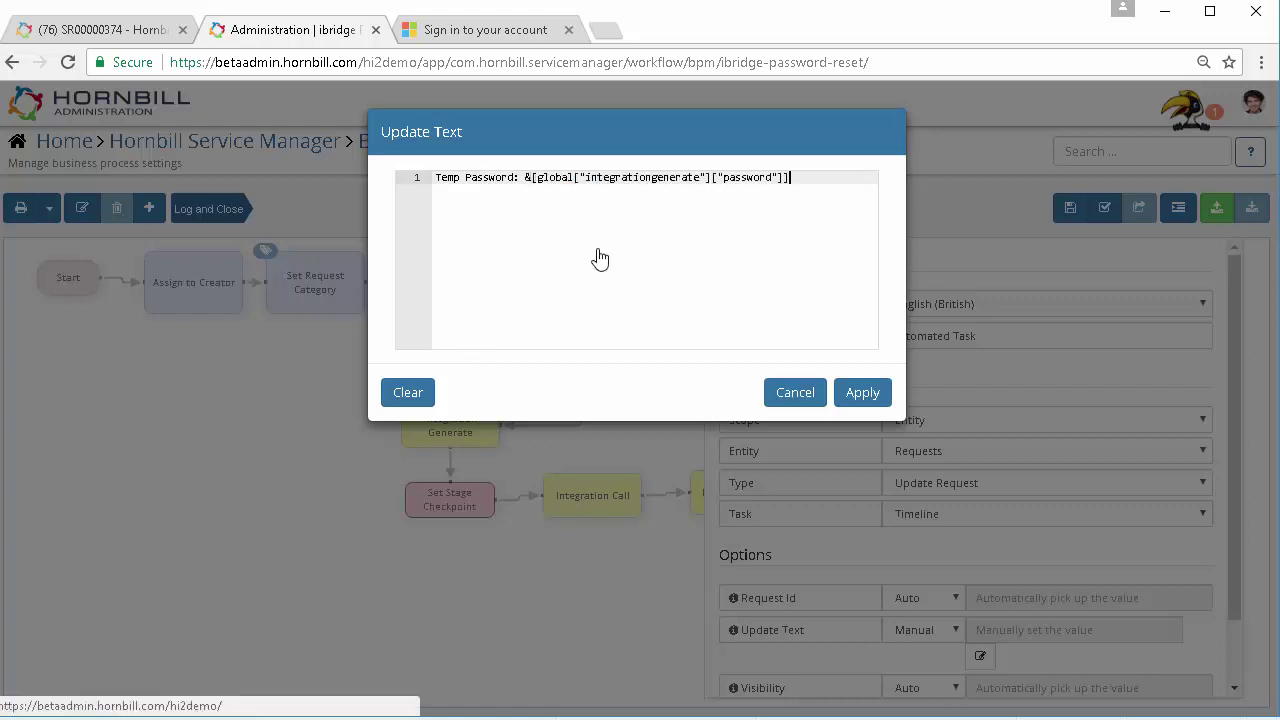
click(855, 393)
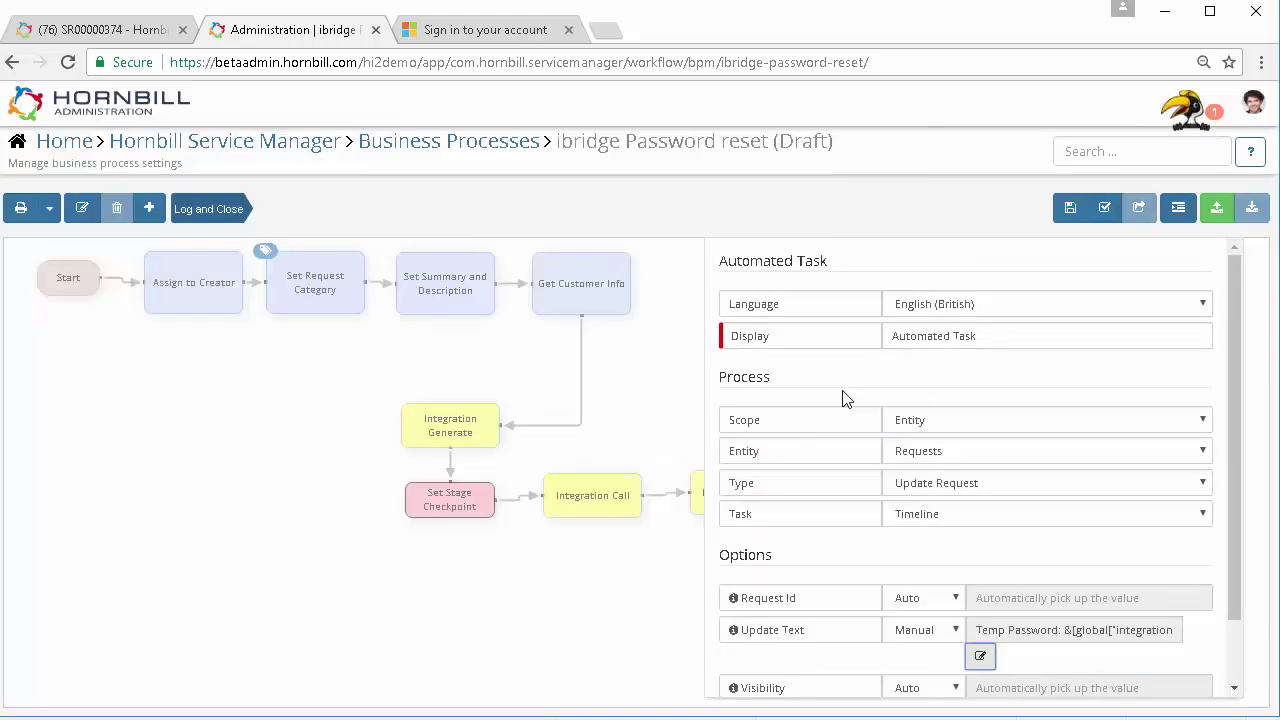
- Connect Automated Task to Set Closure Category, then save, validate and publish as version 10
click(555, 643)
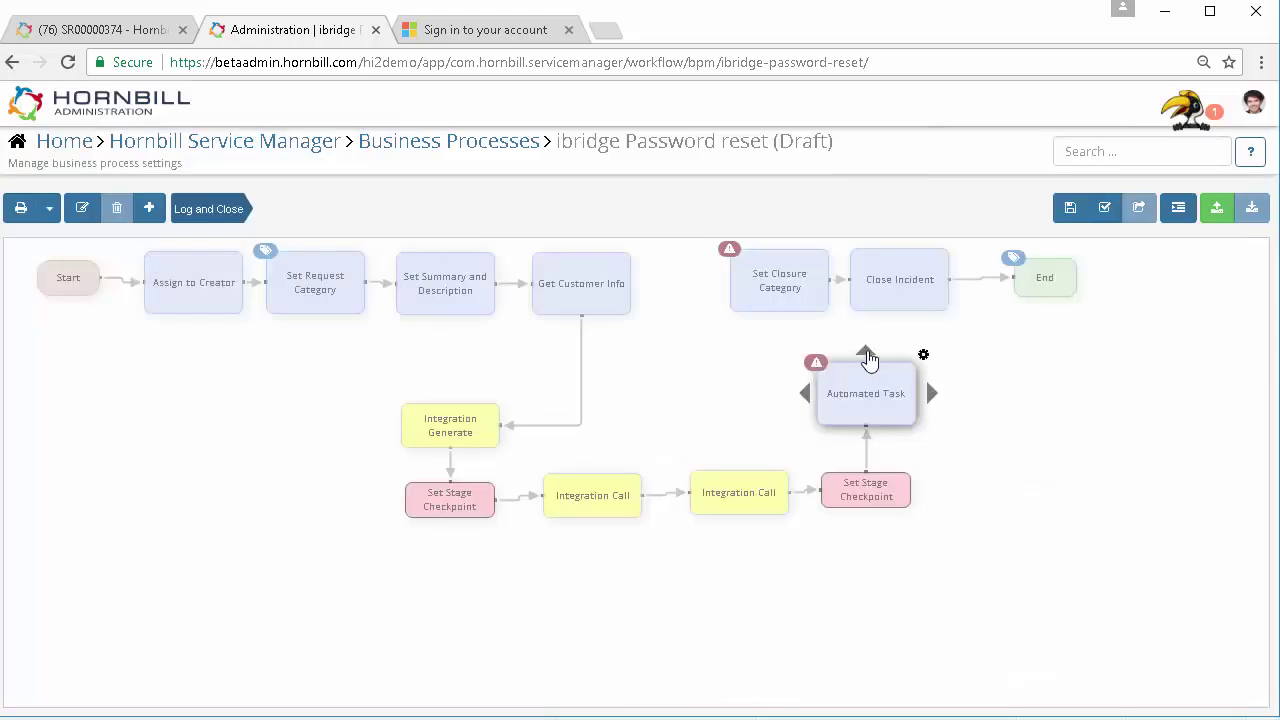
drag(805, 393, 768, 292)
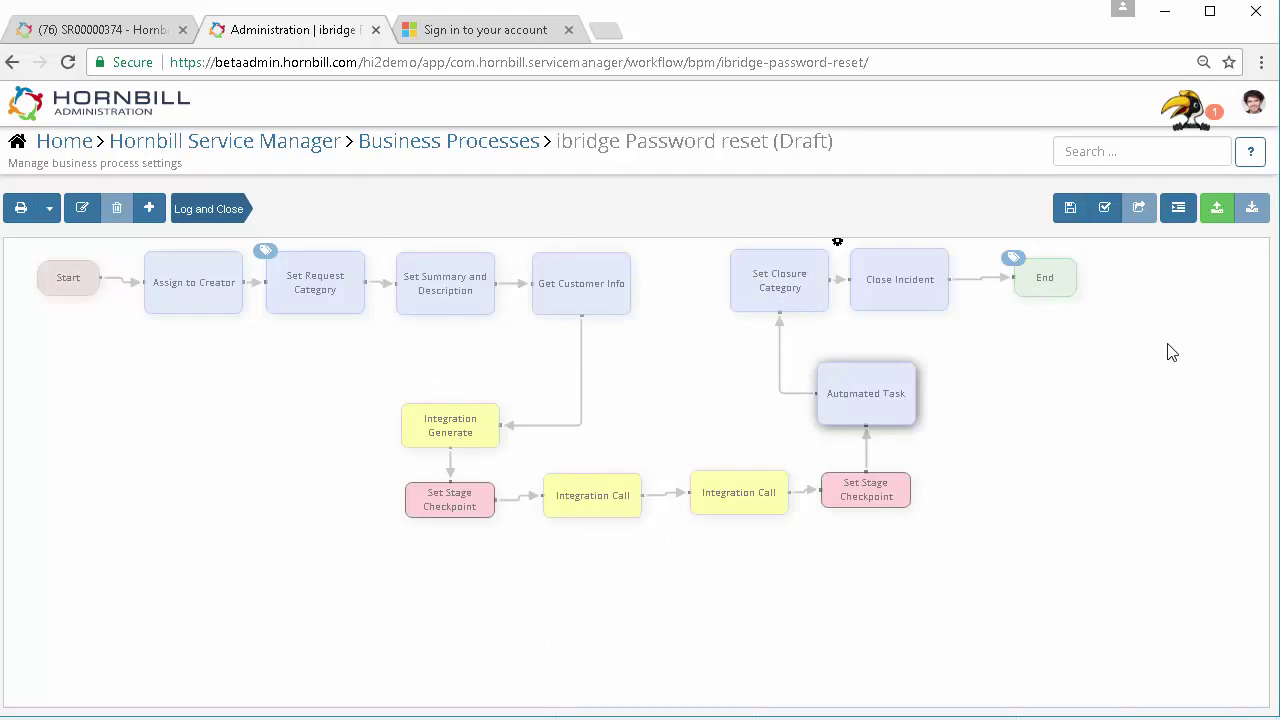
click(1075, 214)
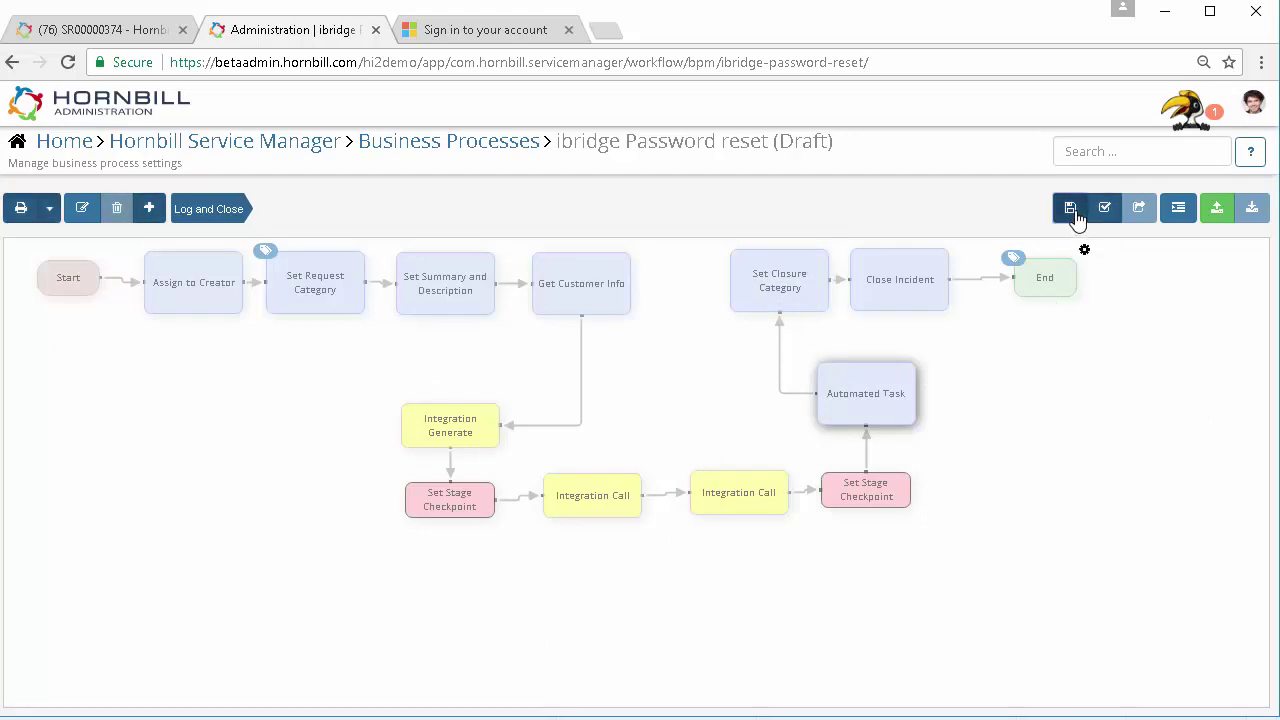
click(1107, 214)
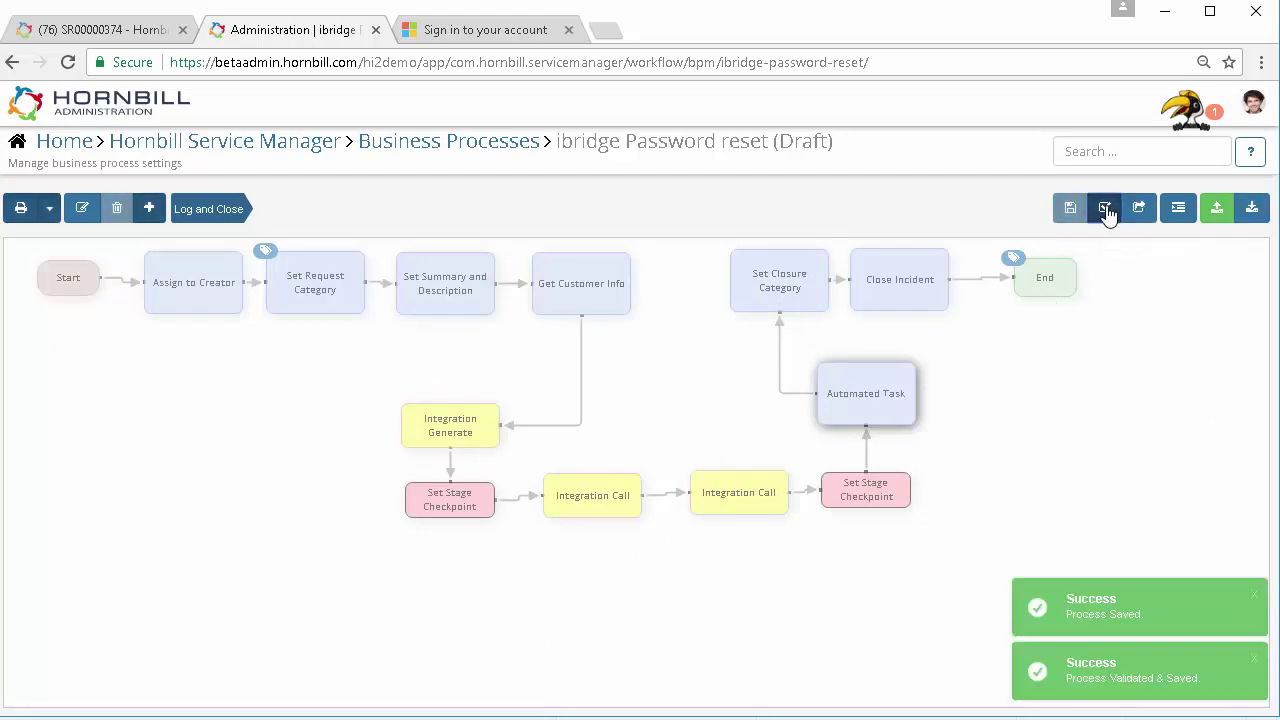
click(1140, 212)
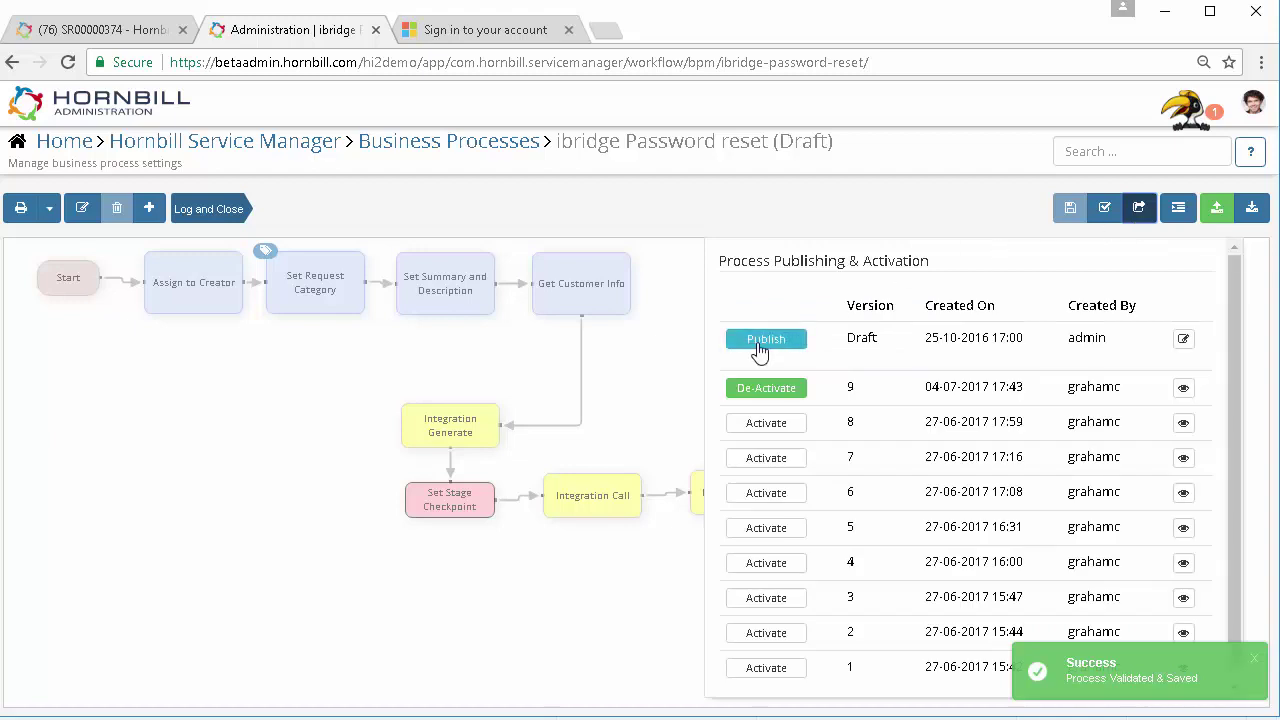
click(764, 340)
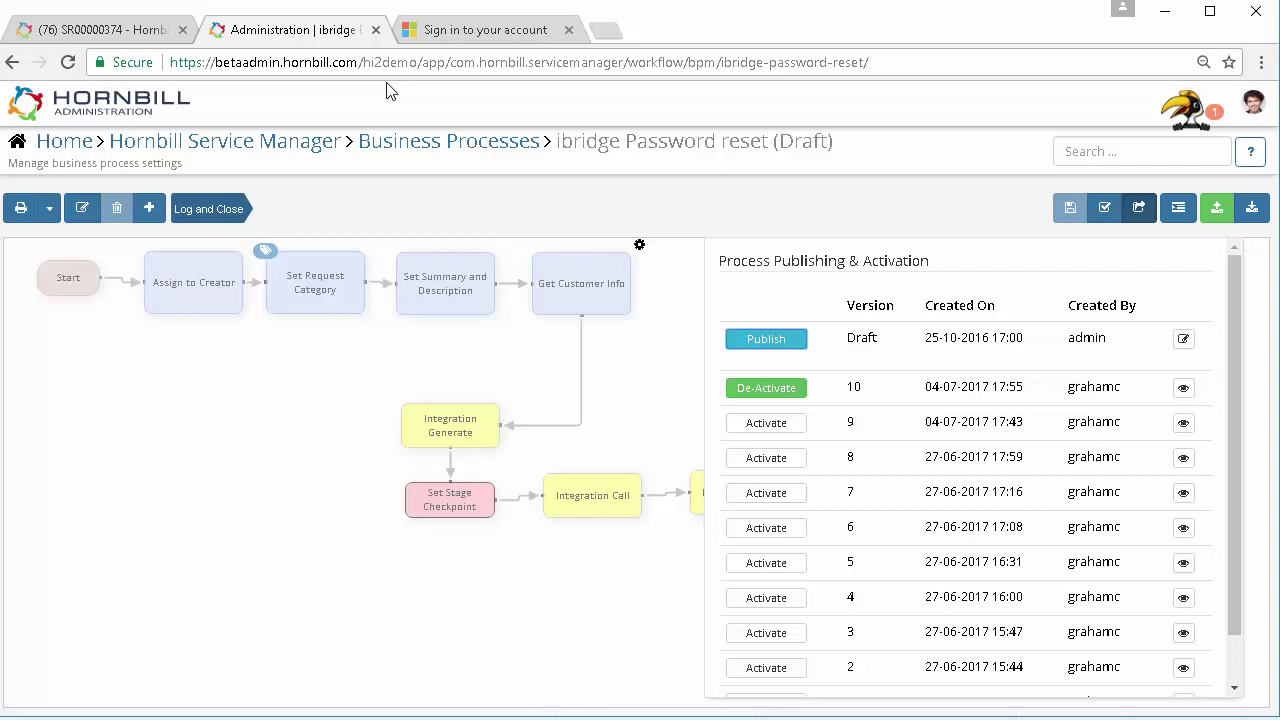
- In Service Manager, start a new request and select the test customer
click(128, 30)
click(1198, 170)
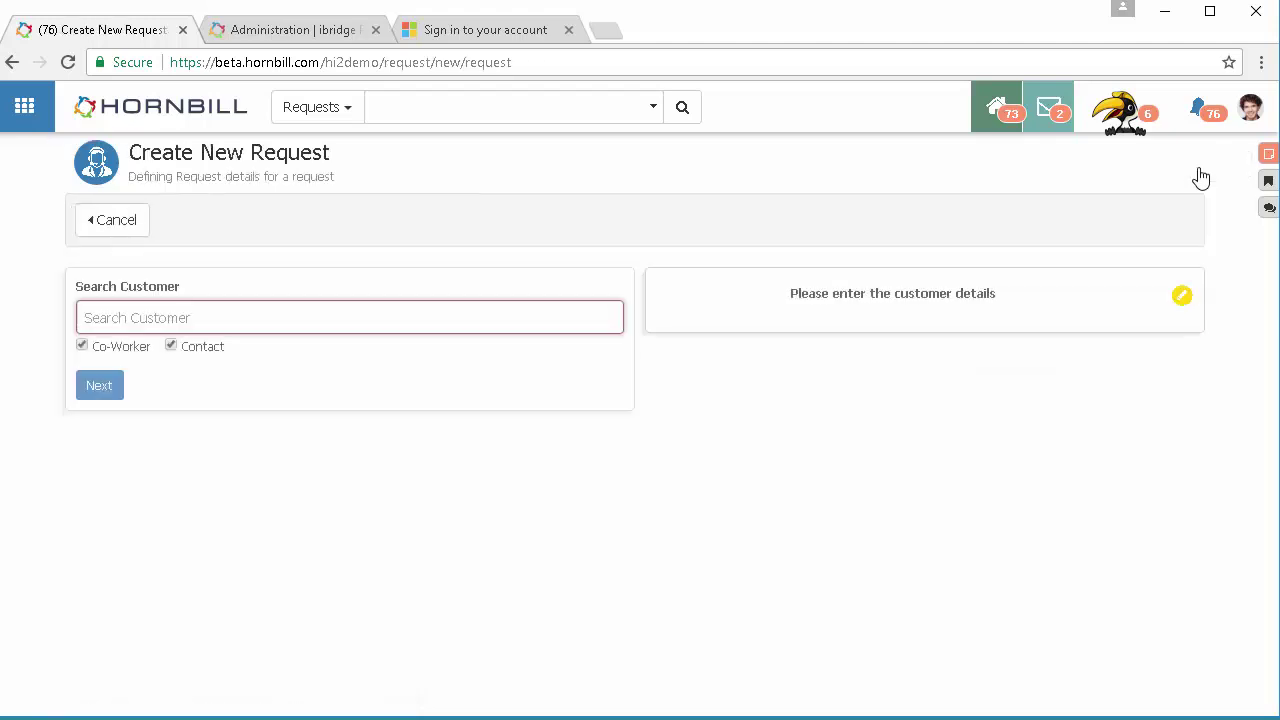
text(joe)
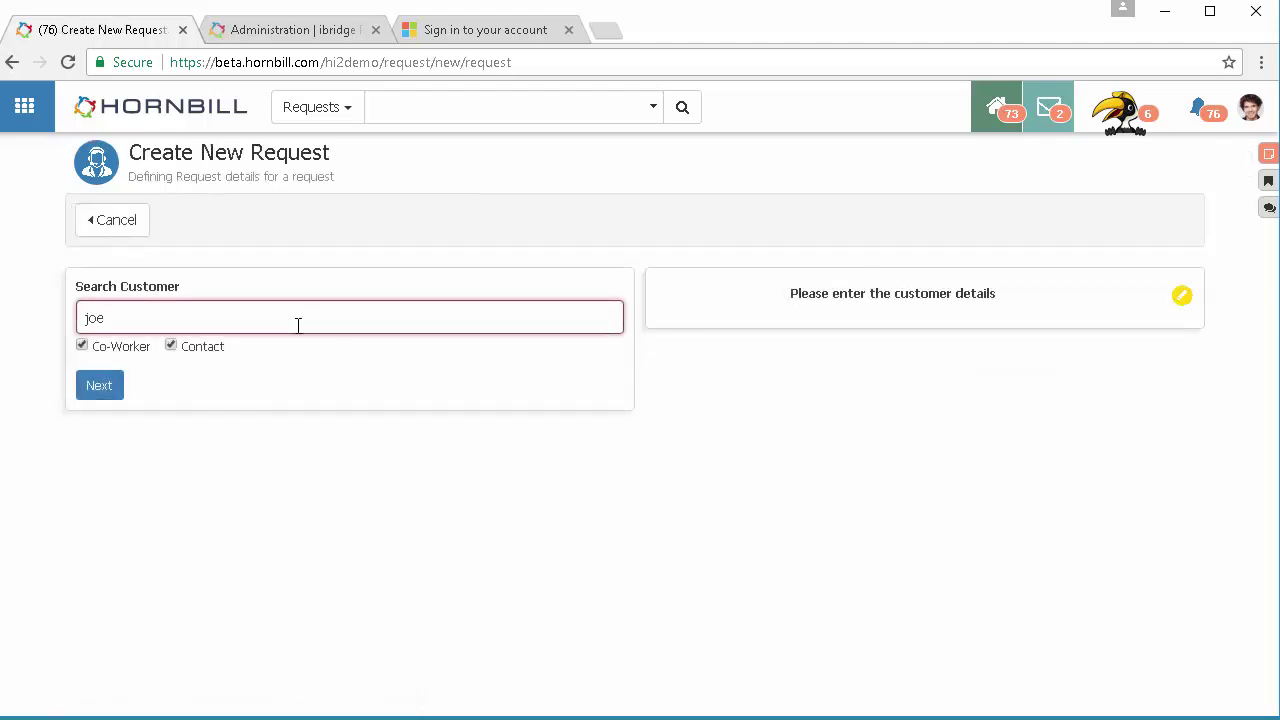
click(201, 369)
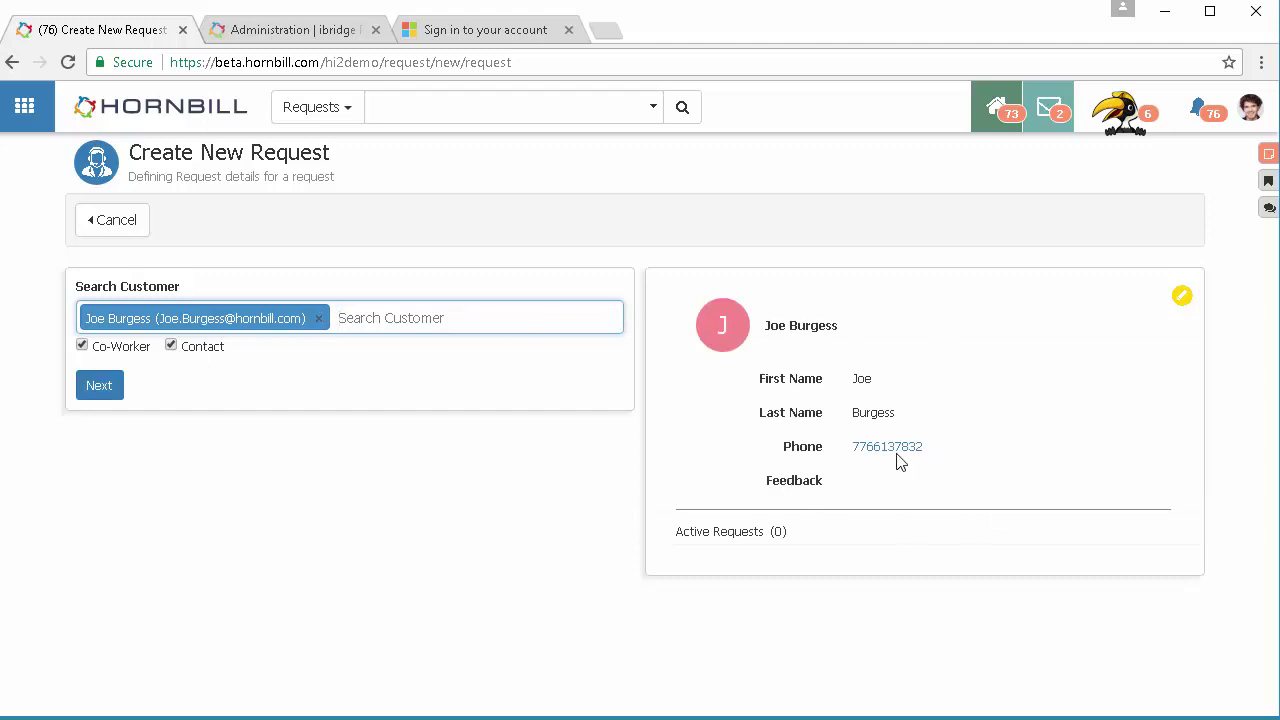
- Log the request under Desktop Support as Reset Customers Azure Password
mouse_move(900, 475)
click(100, 386)
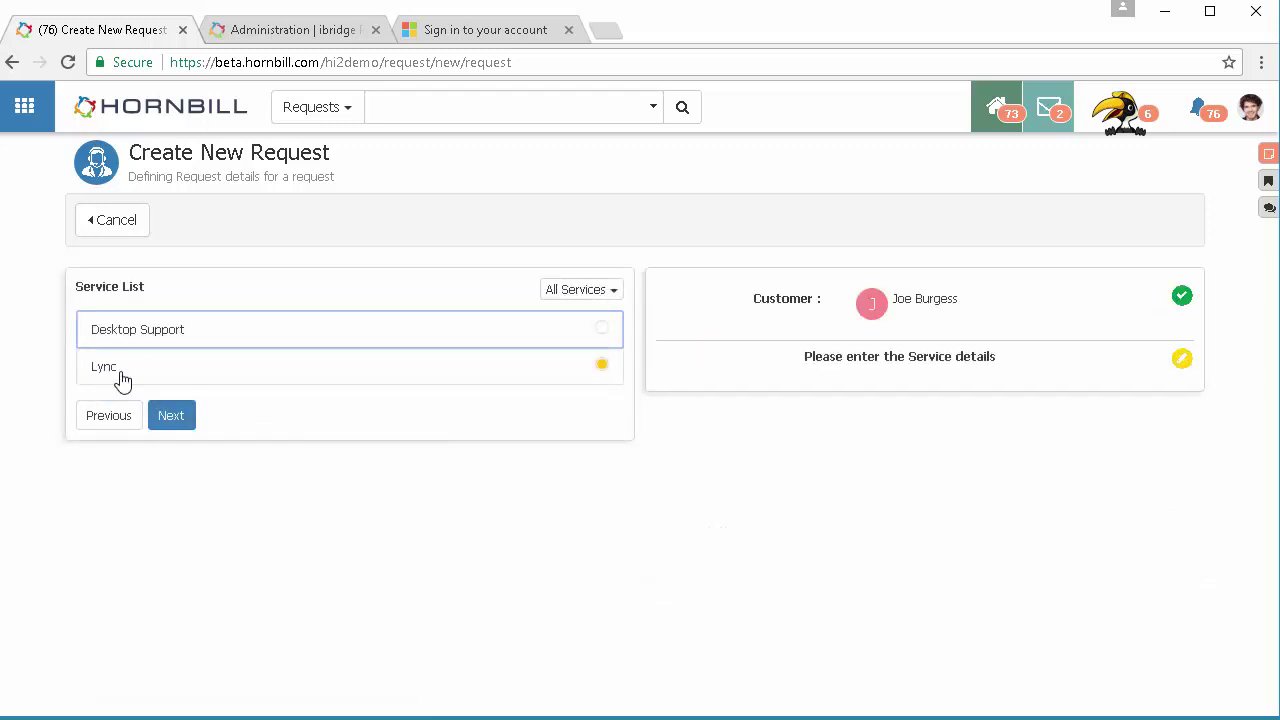
click(145, 330)
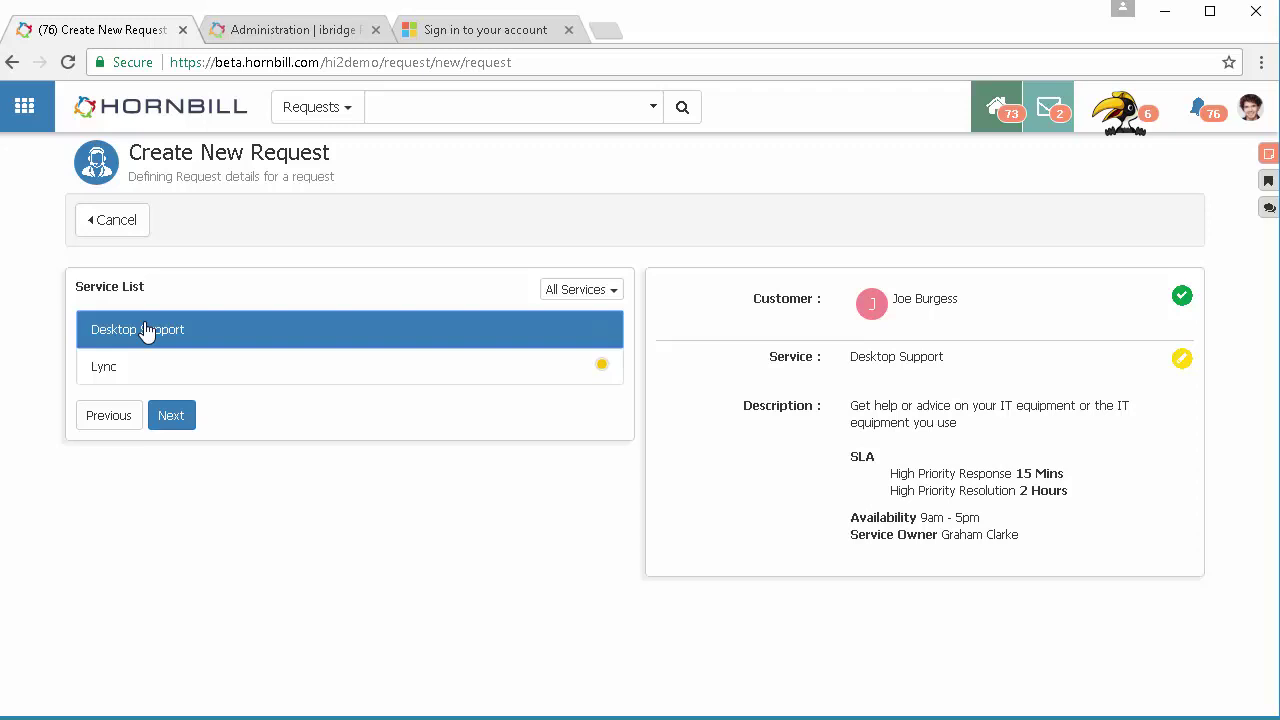
click(160, 370)
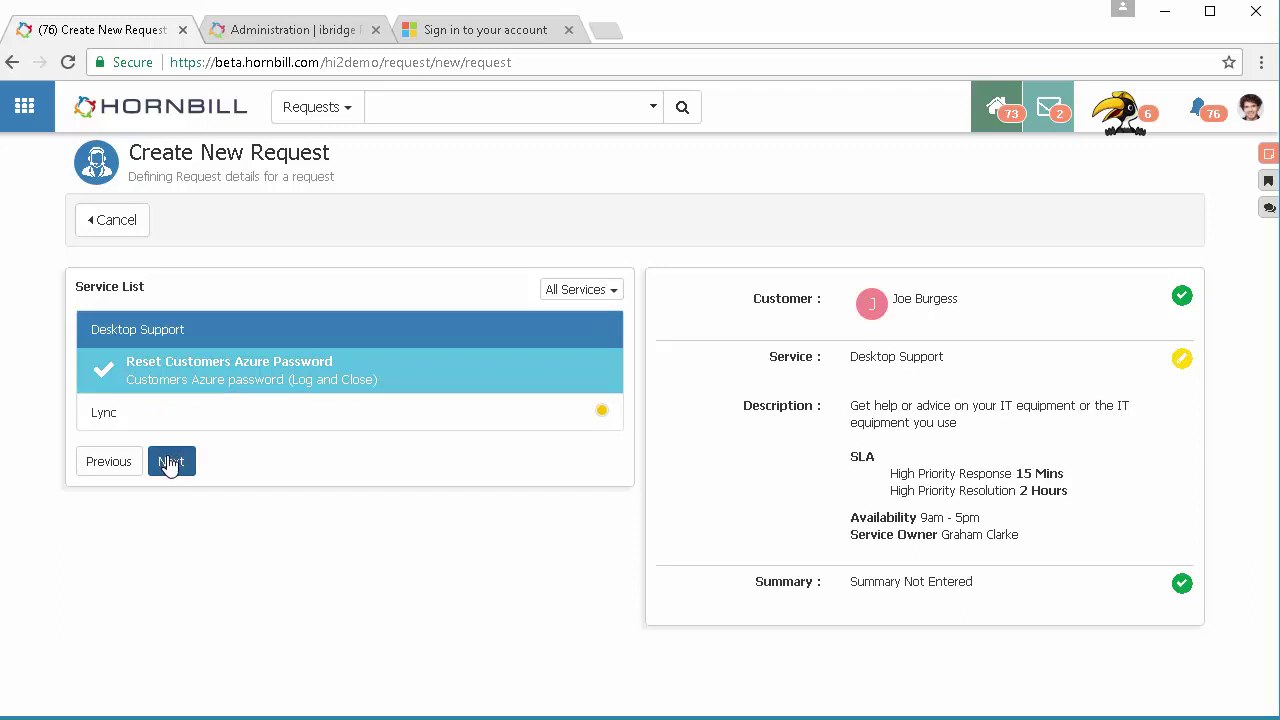
click(170, 463)
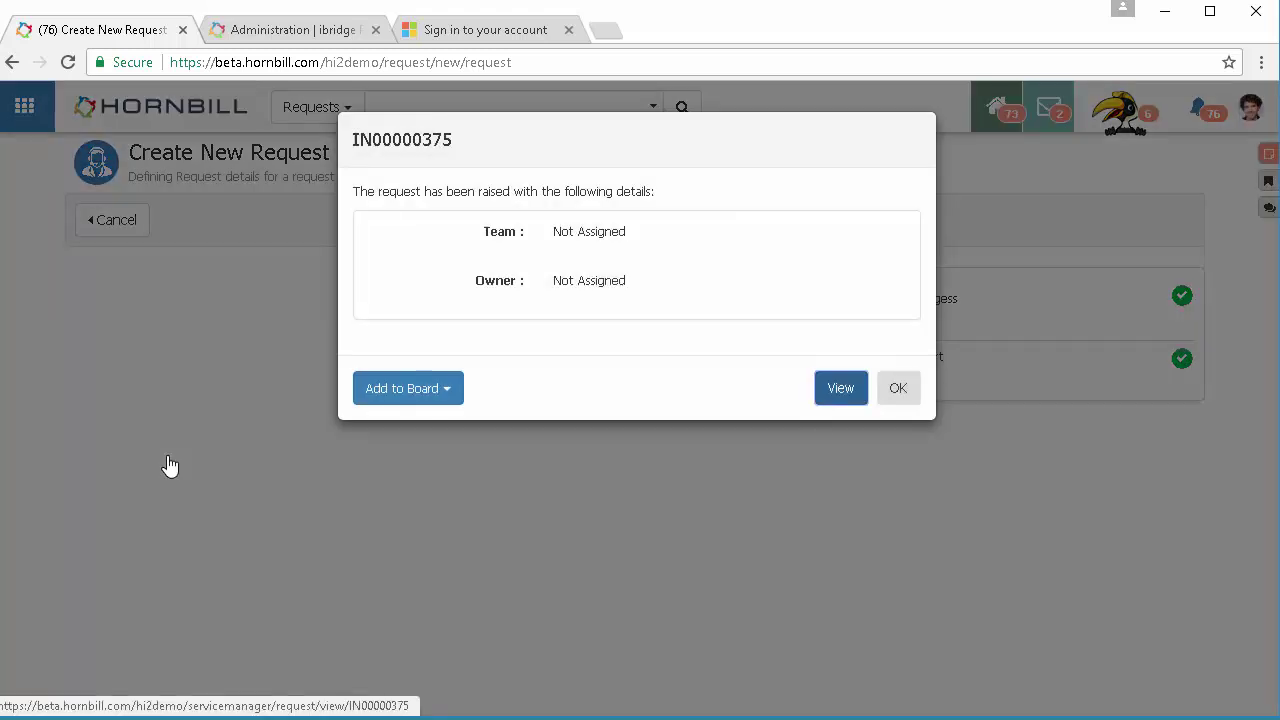
- Open the new request and select the password in its 'Temp Password:' timeline entry
click(838, 390)
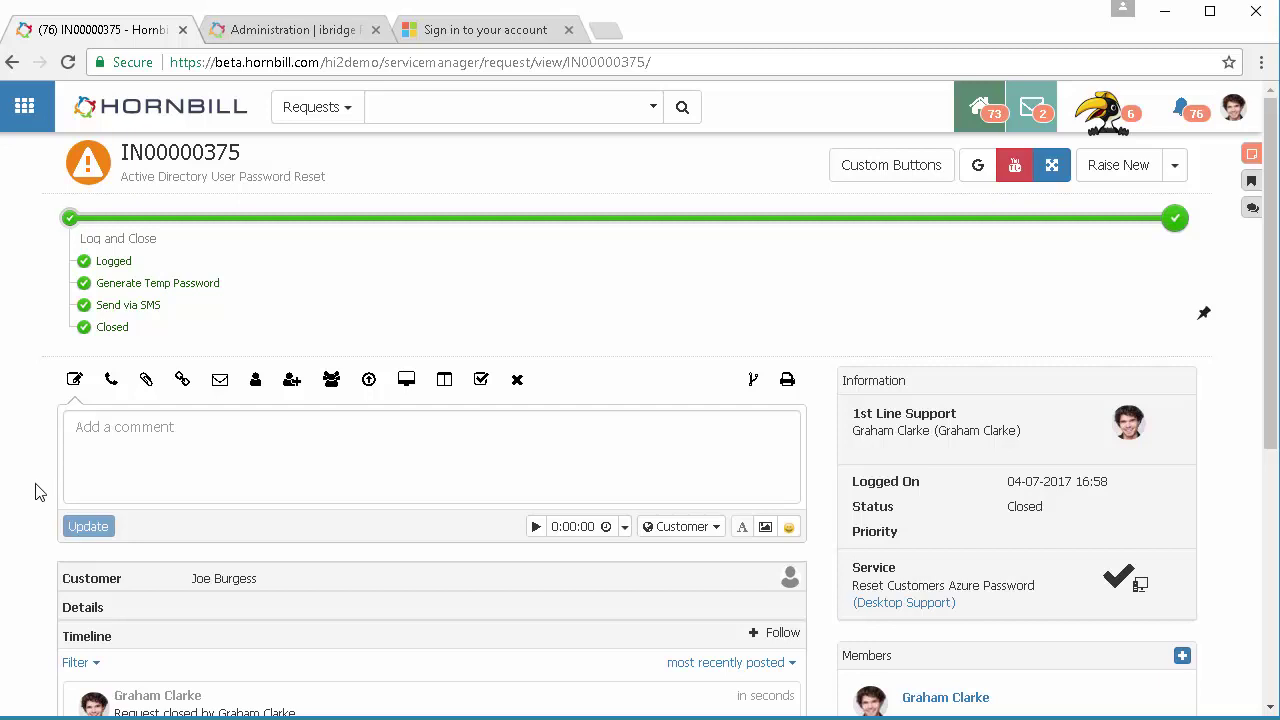
scroll(34, 492, down, 3)
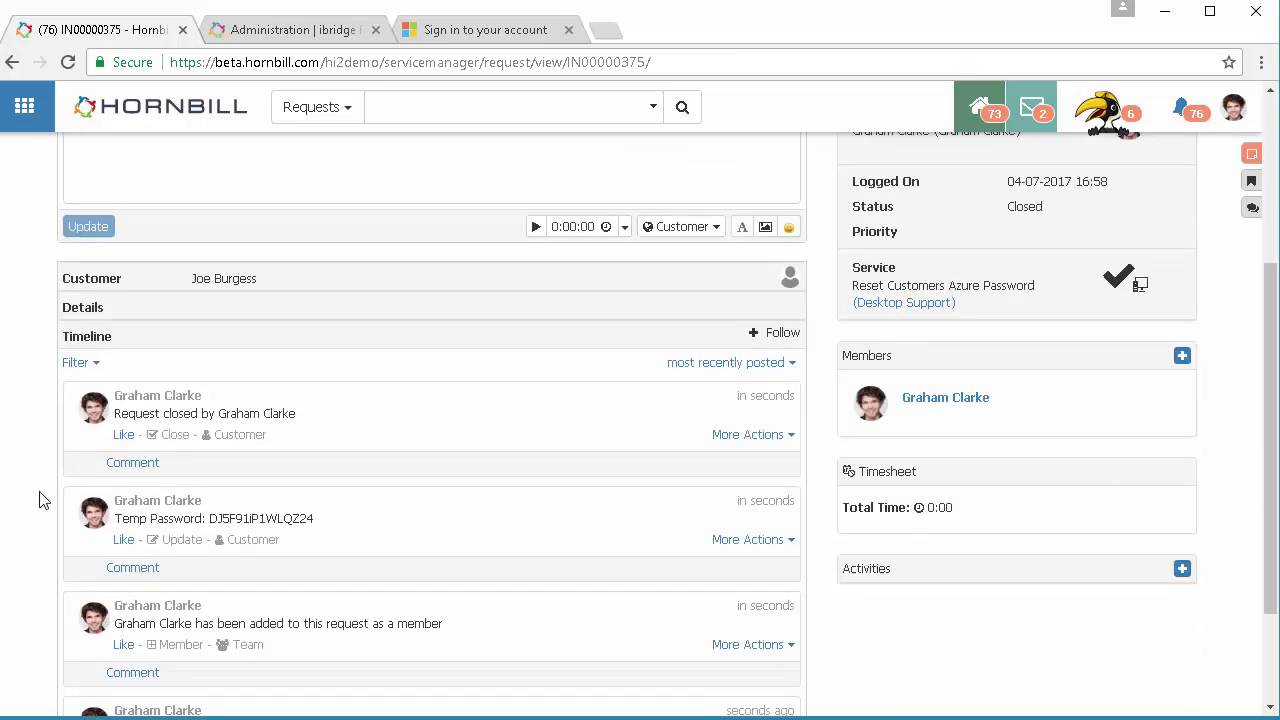
drag(320, 523, 210, 520)
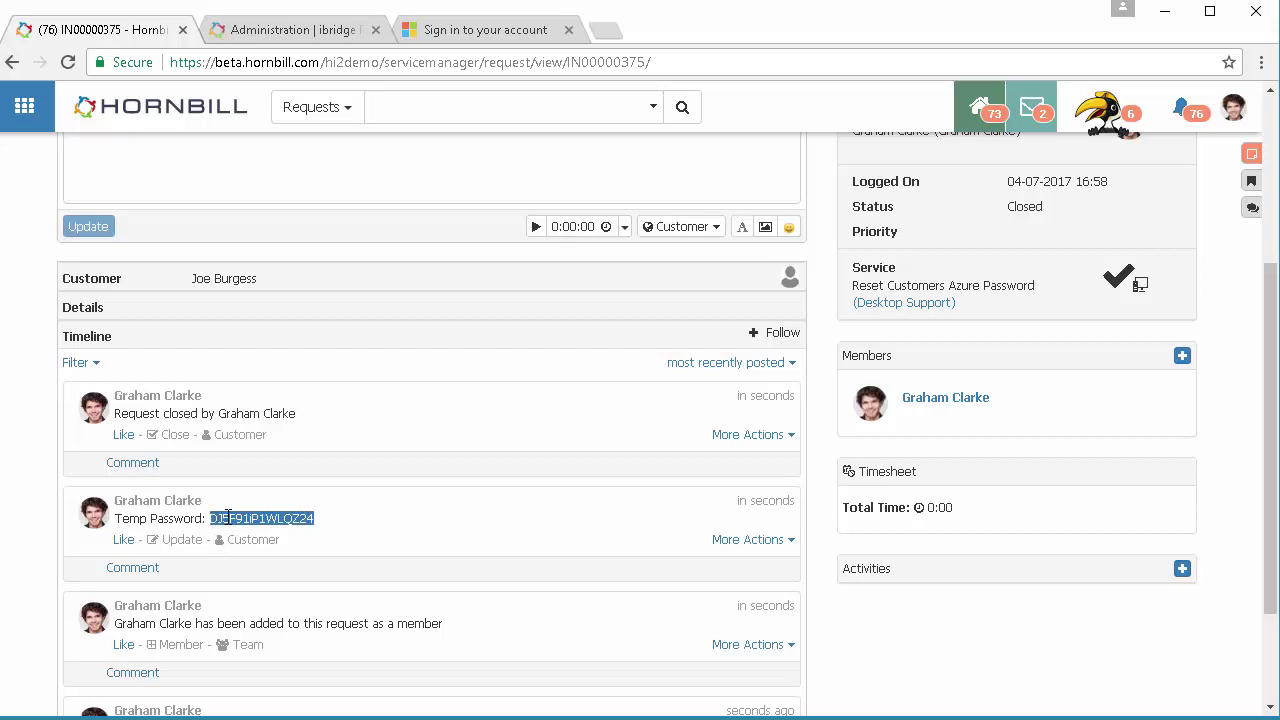
scroll(9, 583, down, 2)
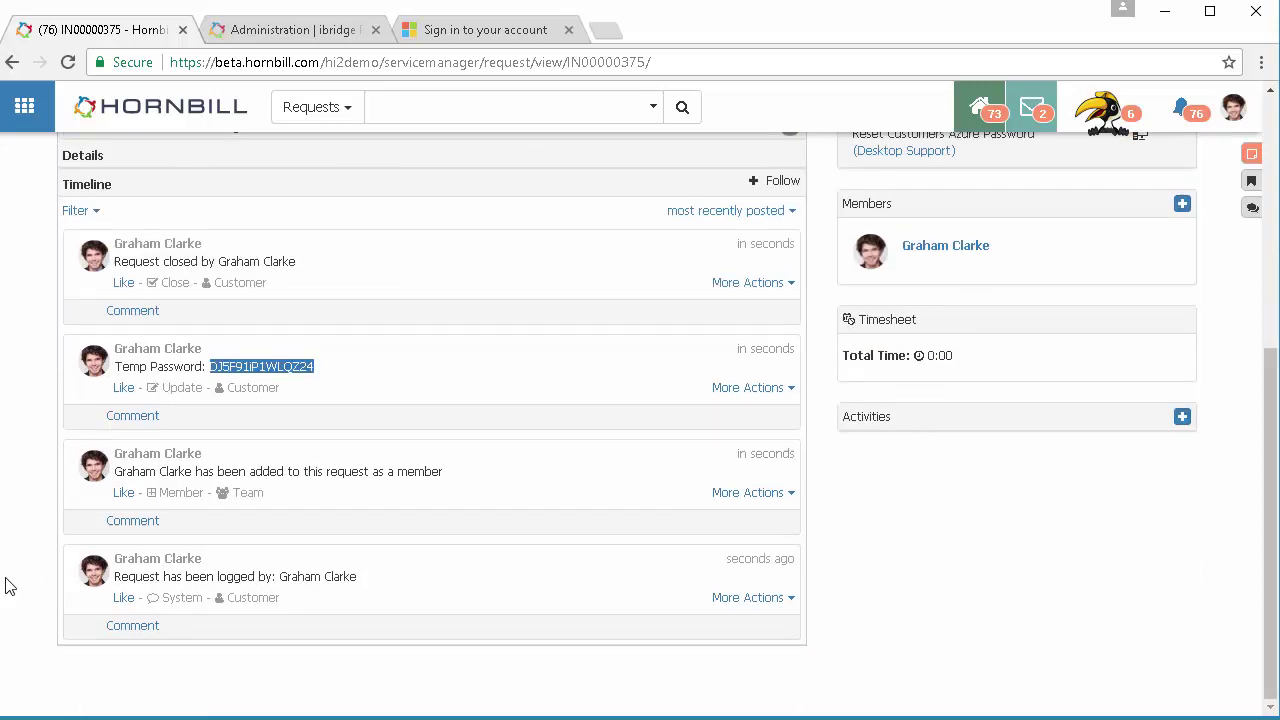
- Sign in to Office with the pasted temporary password and decline Chrome's save-password prompt
click(484, 32)
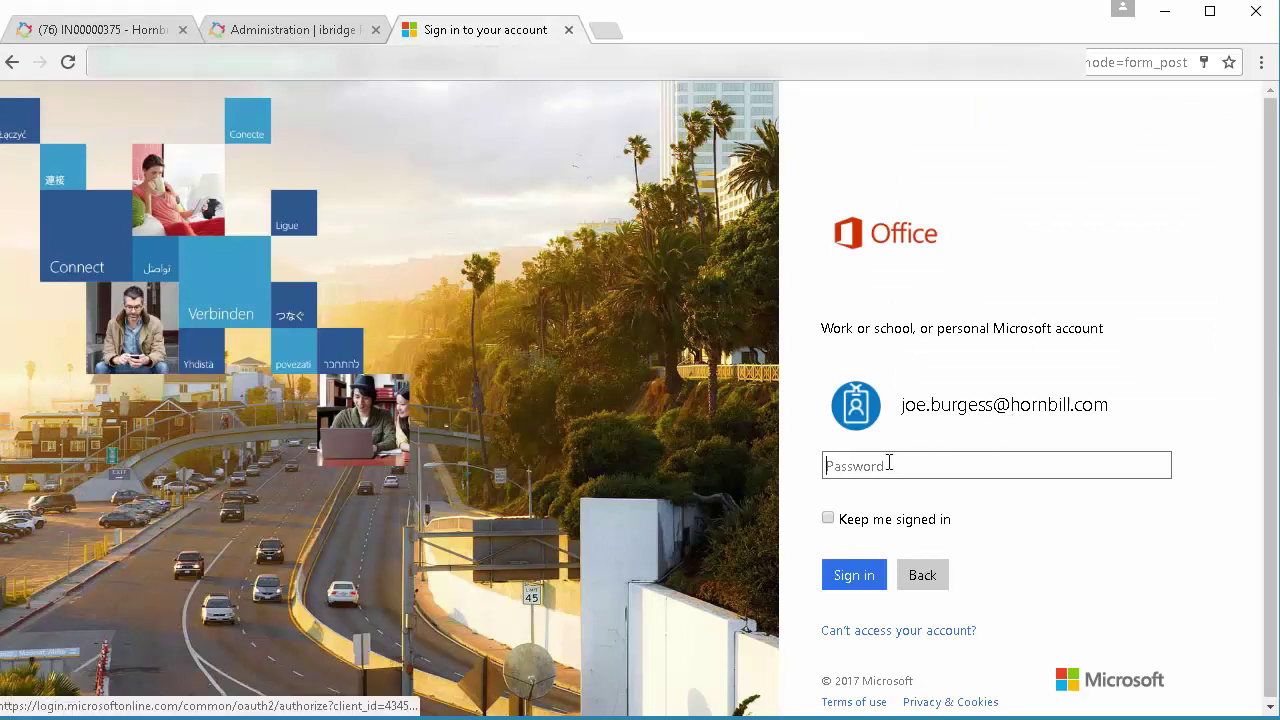
key(ctrl+v)
click(852, 575)
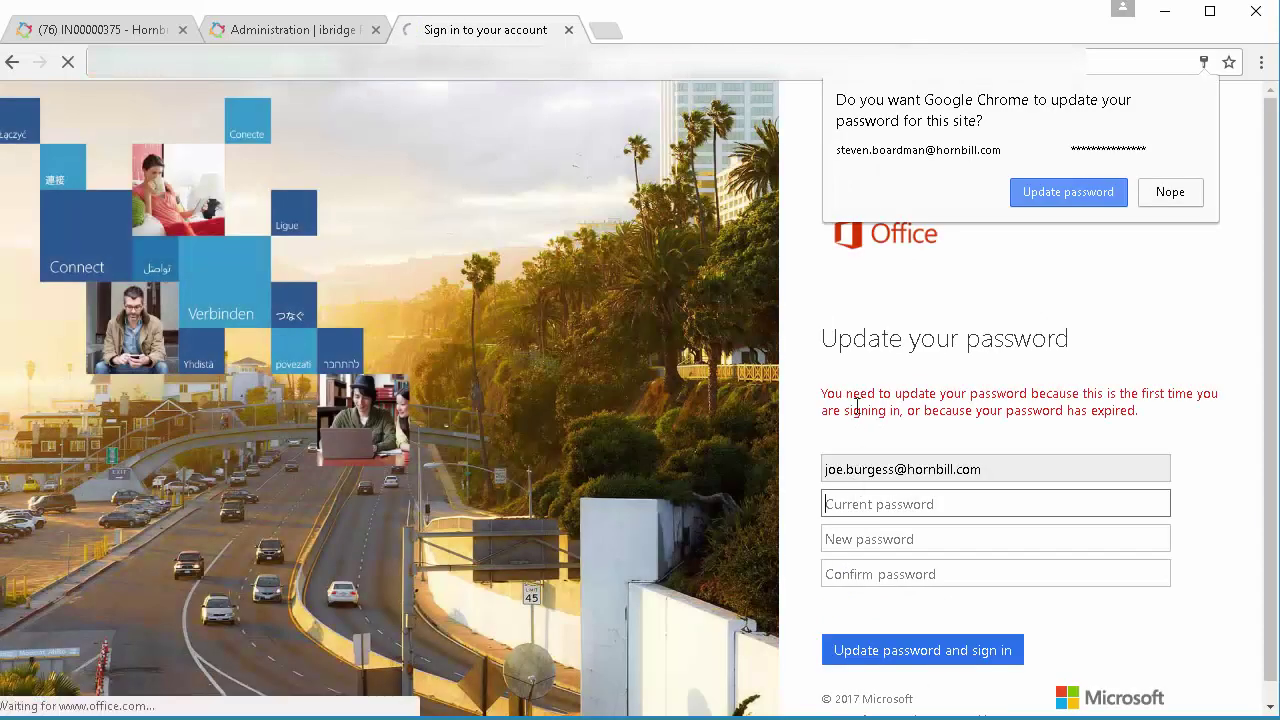
click(1167, 193)
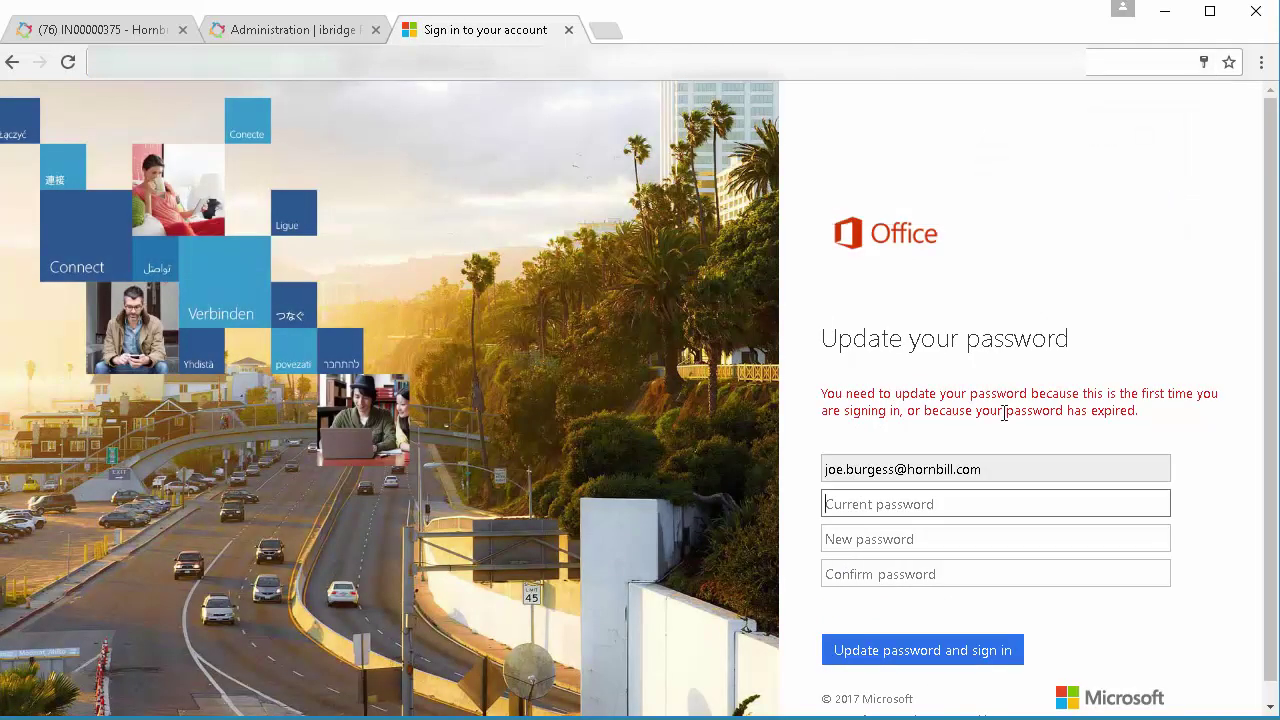